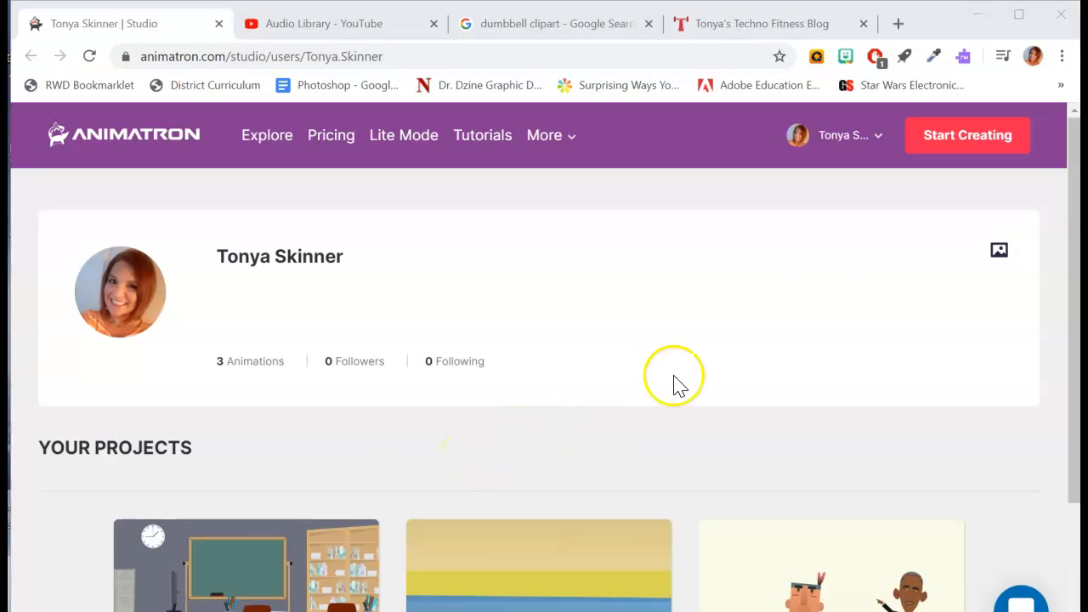
Open the account's project list and delete the existing blog cartoon project
click(867, 157)
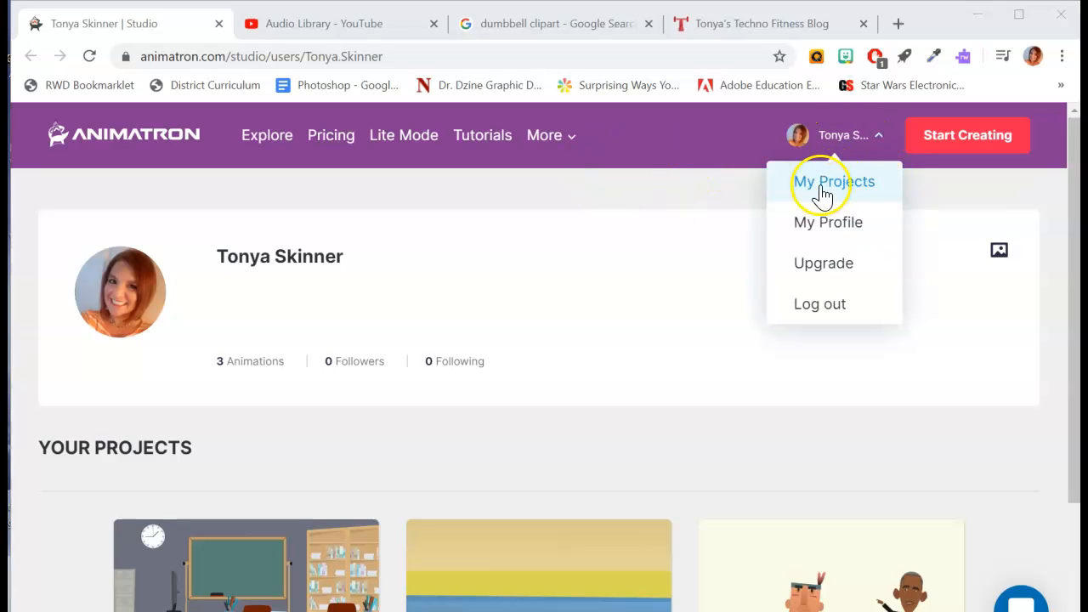
click(833, 185)
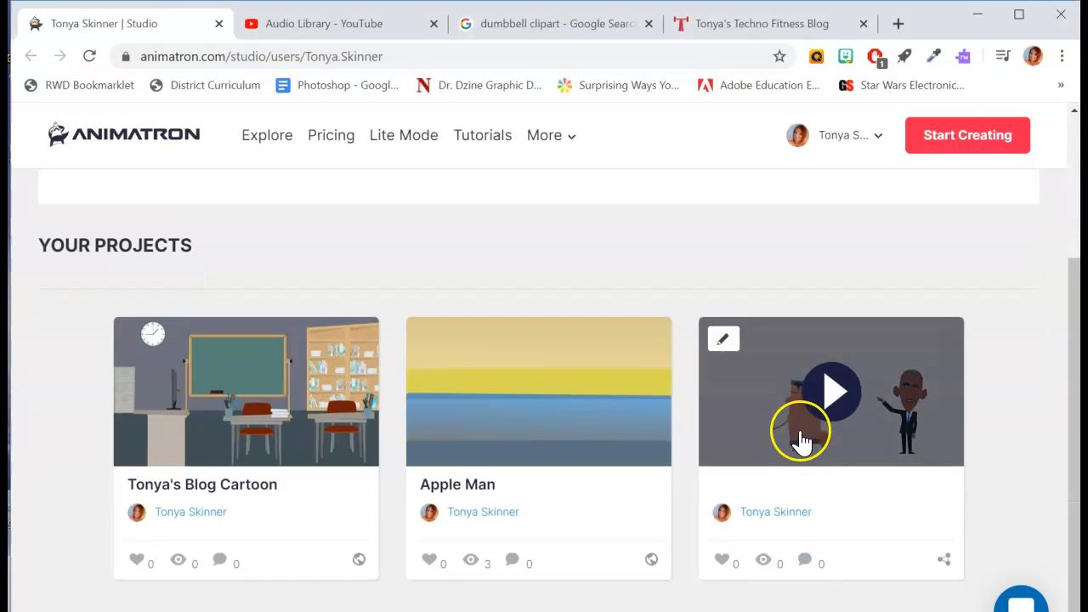
scroll(294, 432, up, 1)
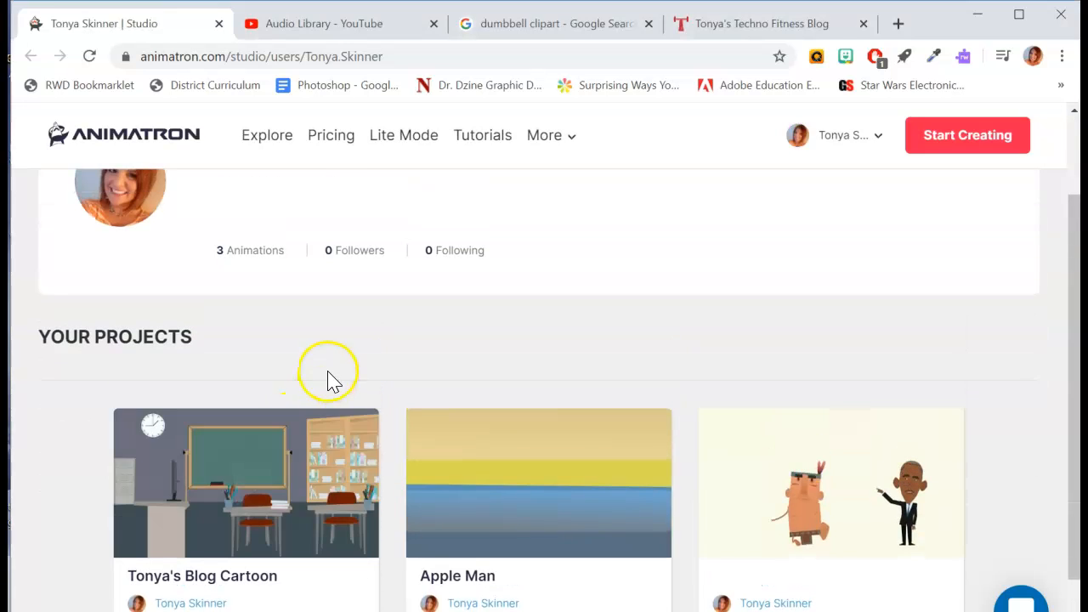
scroll(365, 406, down, 1)
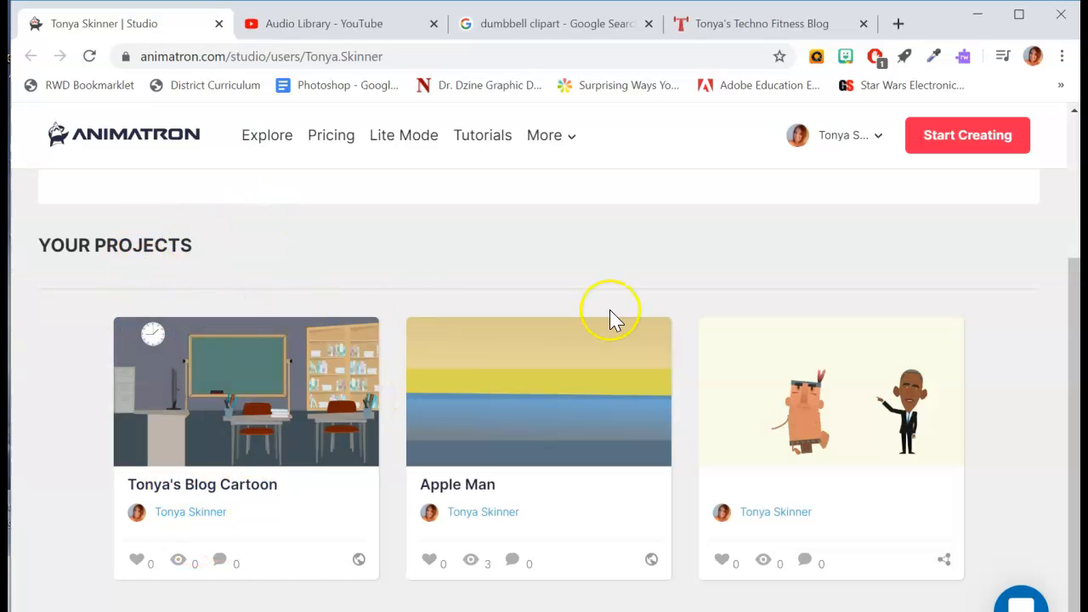
scroll(646, 335, up, 2)
scroll(625, 369, down, 2)
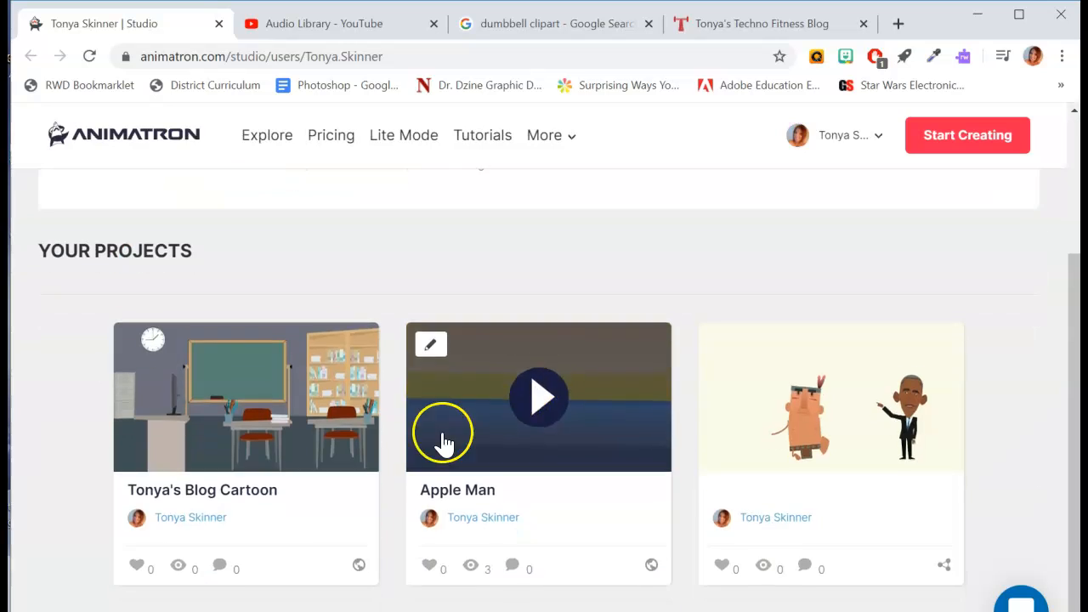
click(189, 489)
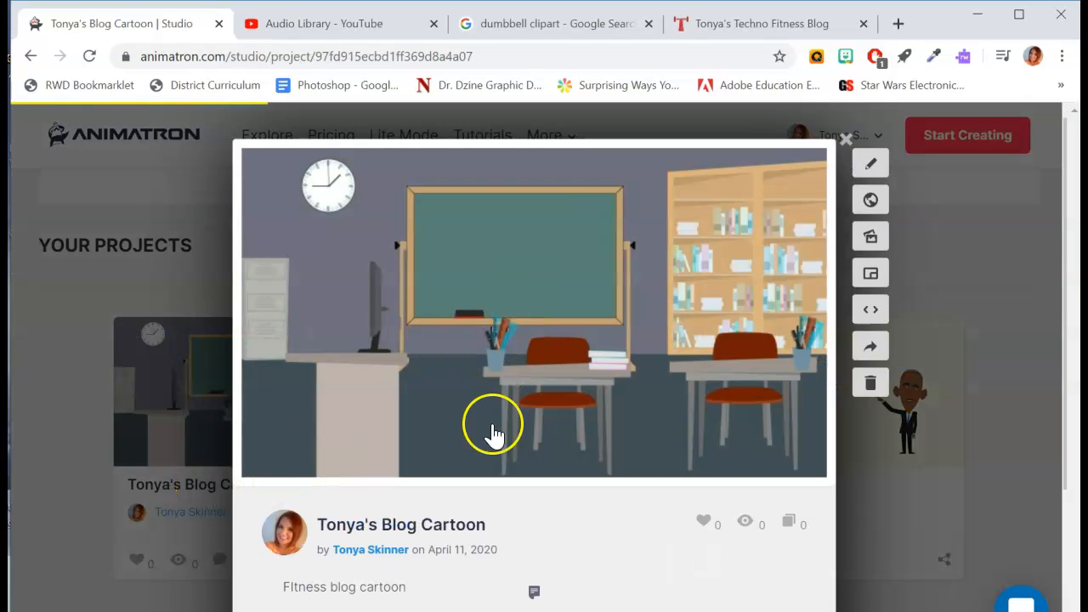
click(868, 383)
click(643, 164)
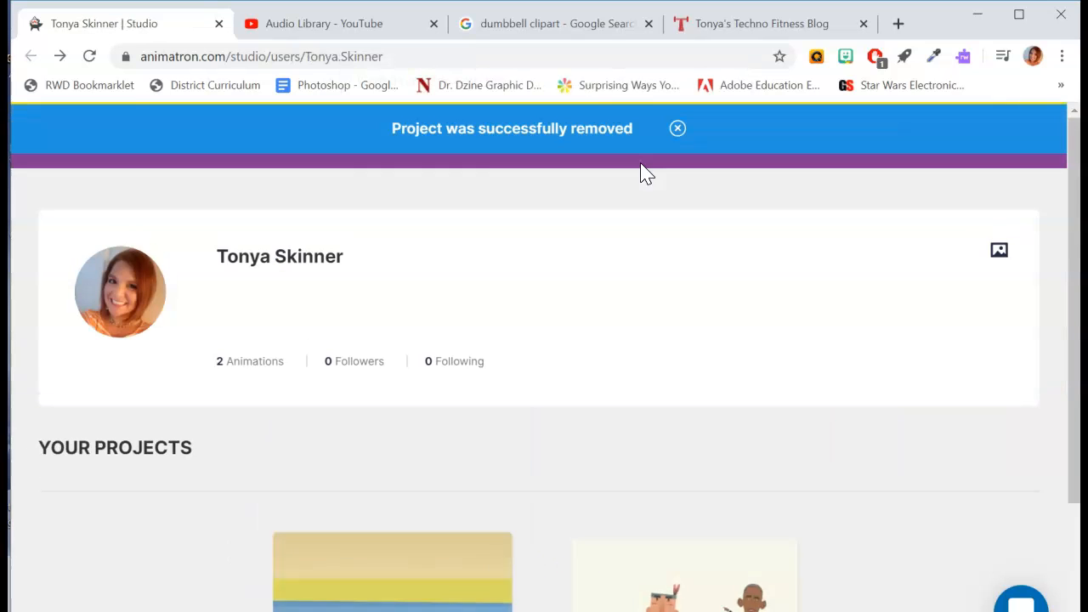
Start creating a new, empty animation project in the Animatron editor
scroll(621, 357, down, 2)
scroll(668, 438, up, 2)
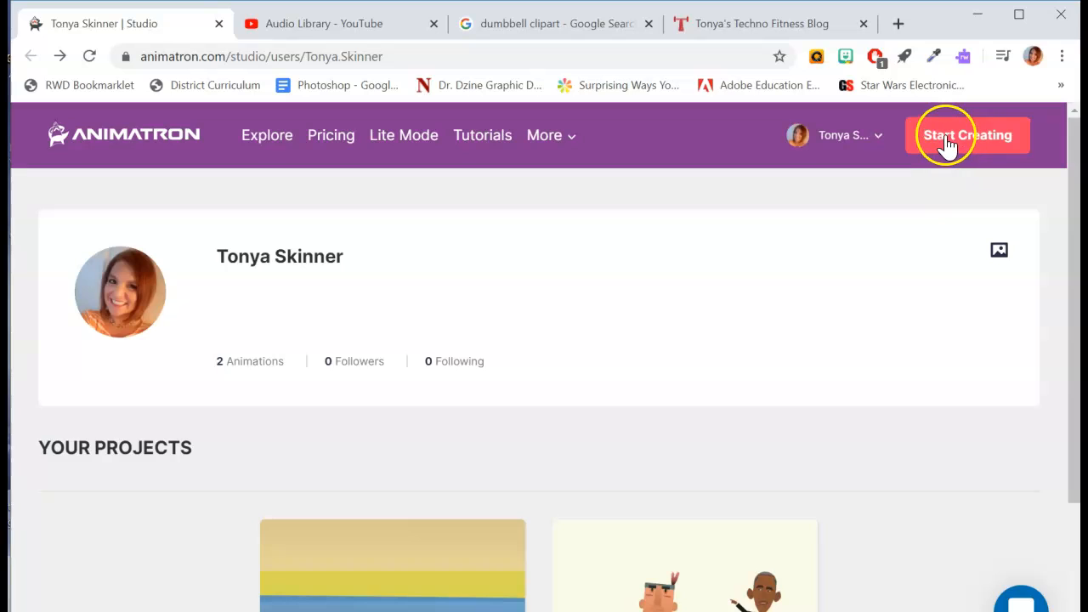
click(975, 149)
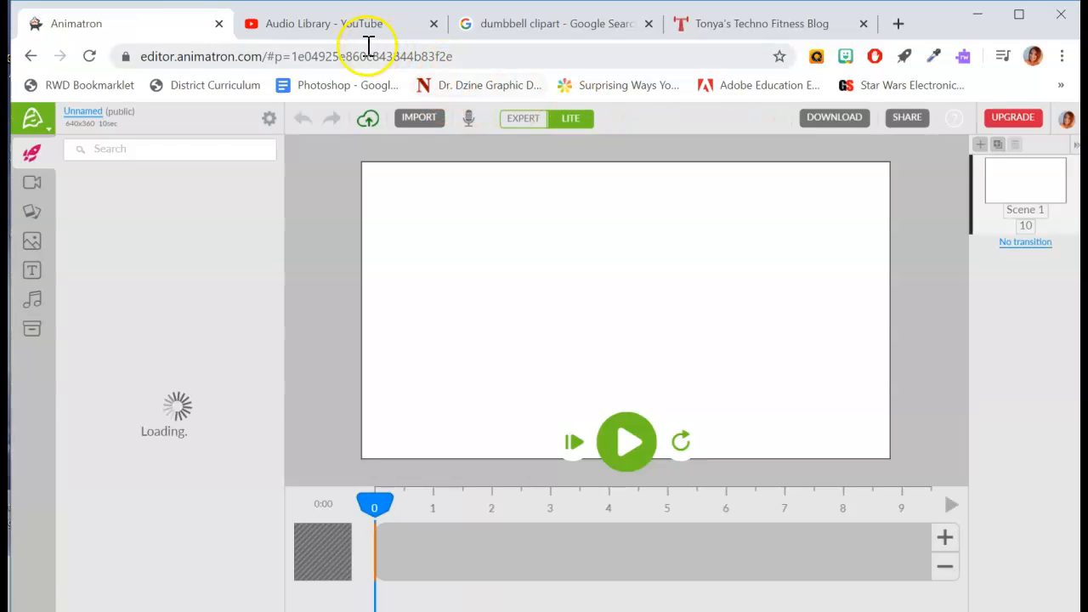
Switch to the YouTube Audio Library and look through its free music and sound effects lists
click(348, 27)
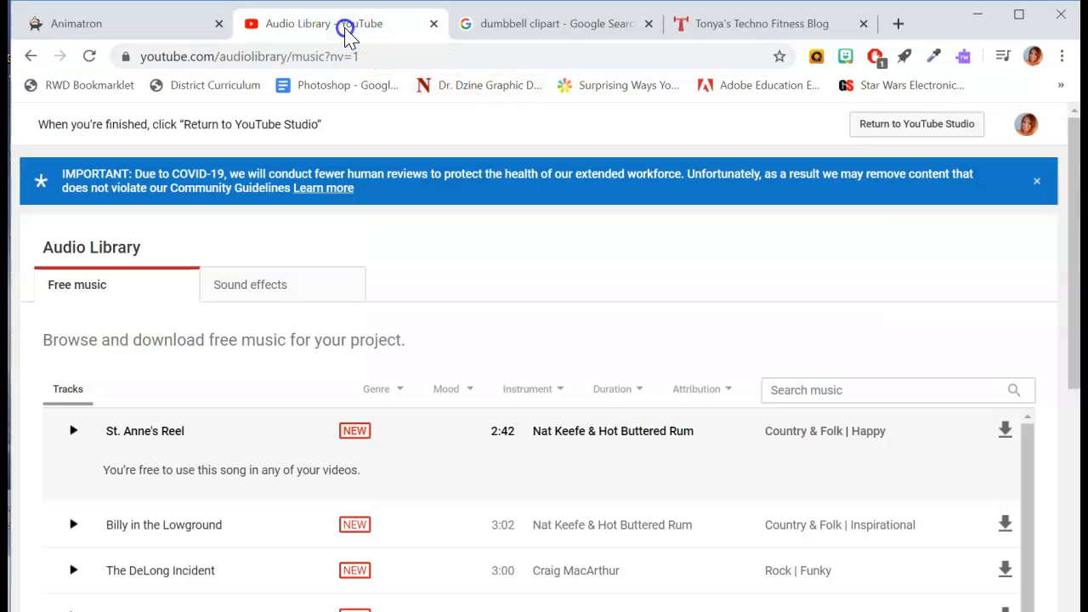
scroll(442, 289, down, 2)
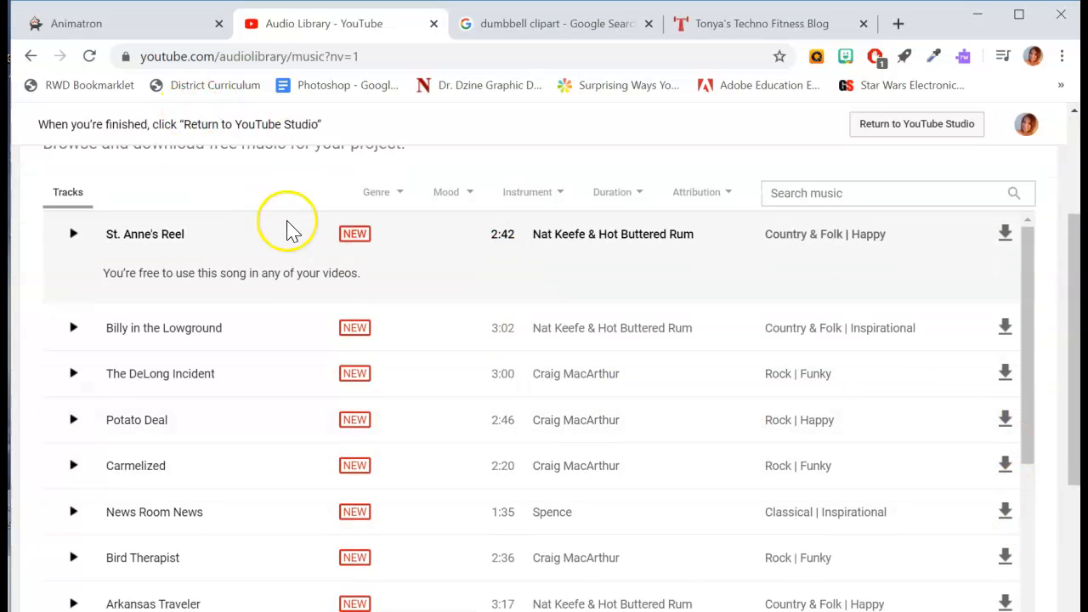
scroll(281, 227, up, 2)
click(289, 300)
click(271, 296)
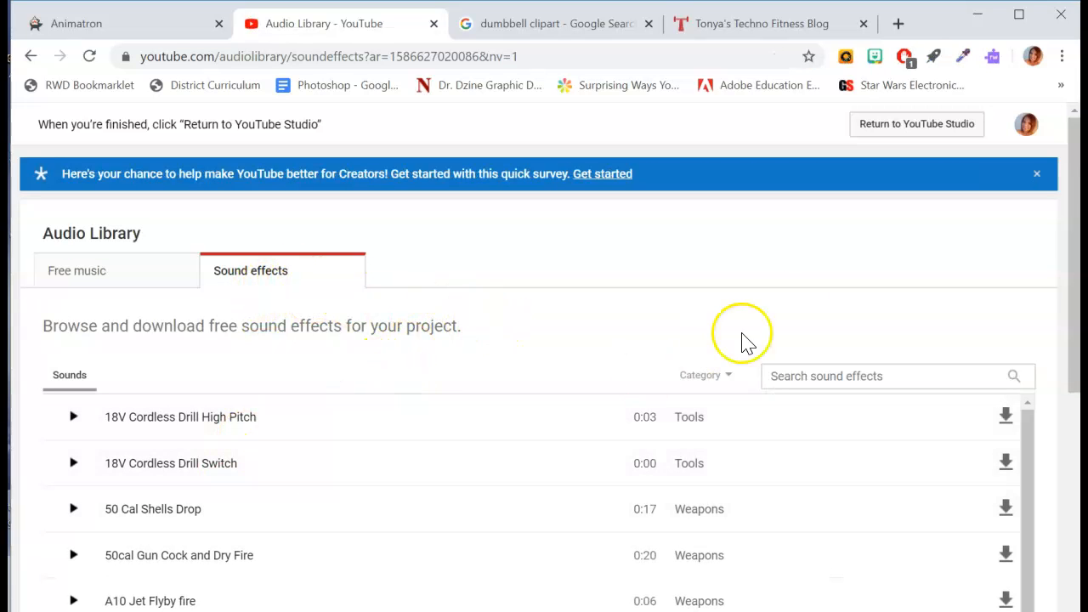
click(115, 278)
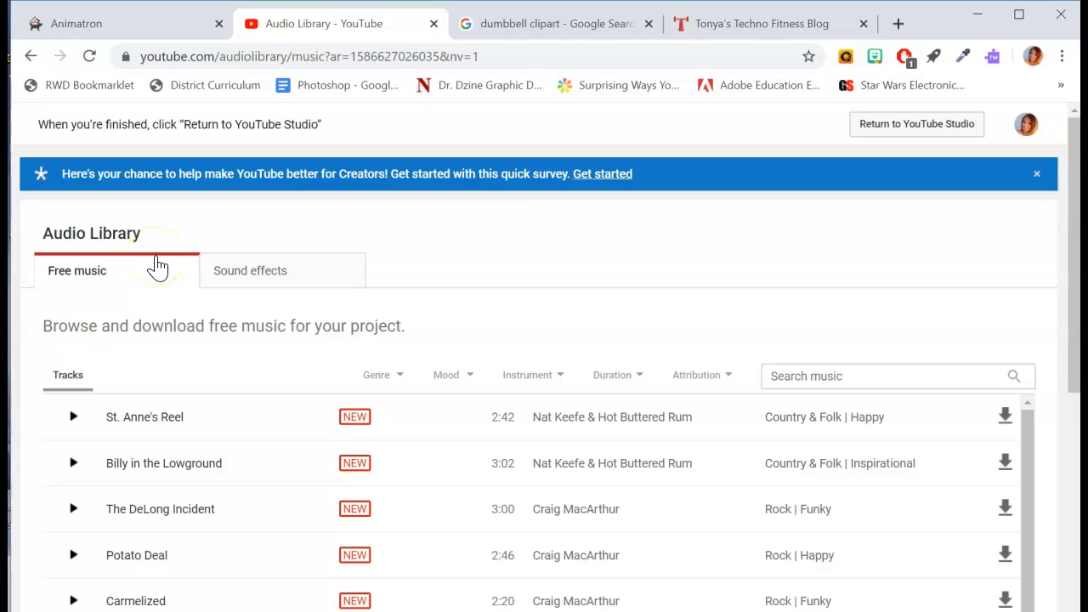
Switch to the Google image search for dumbbell clipart and check that its color filter is set to Transparent
click(578, 29)
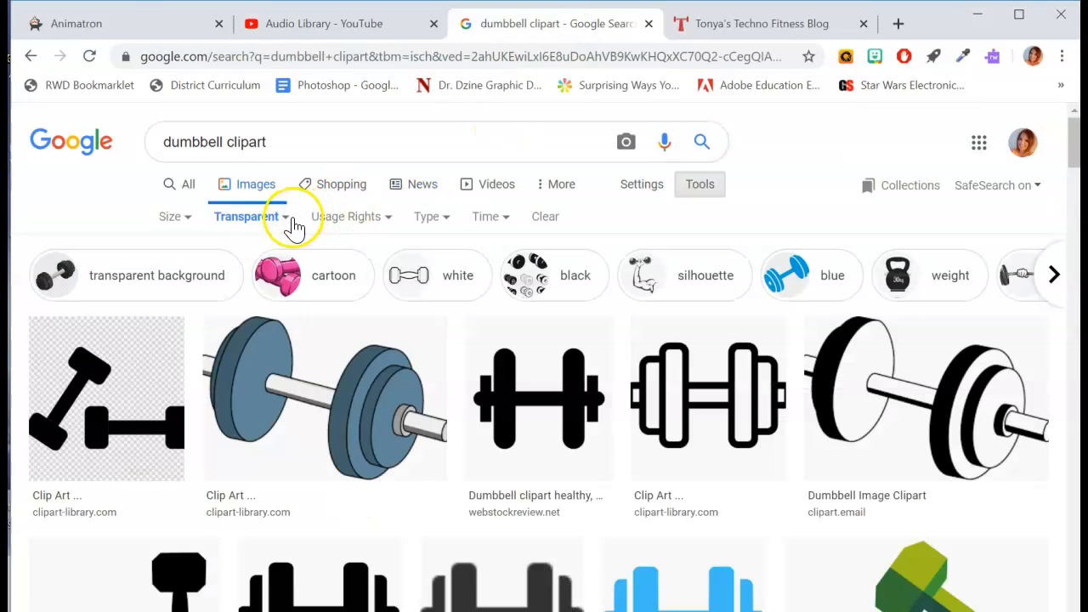
click(698, 185)
click(699, 184)
click(268, 221)
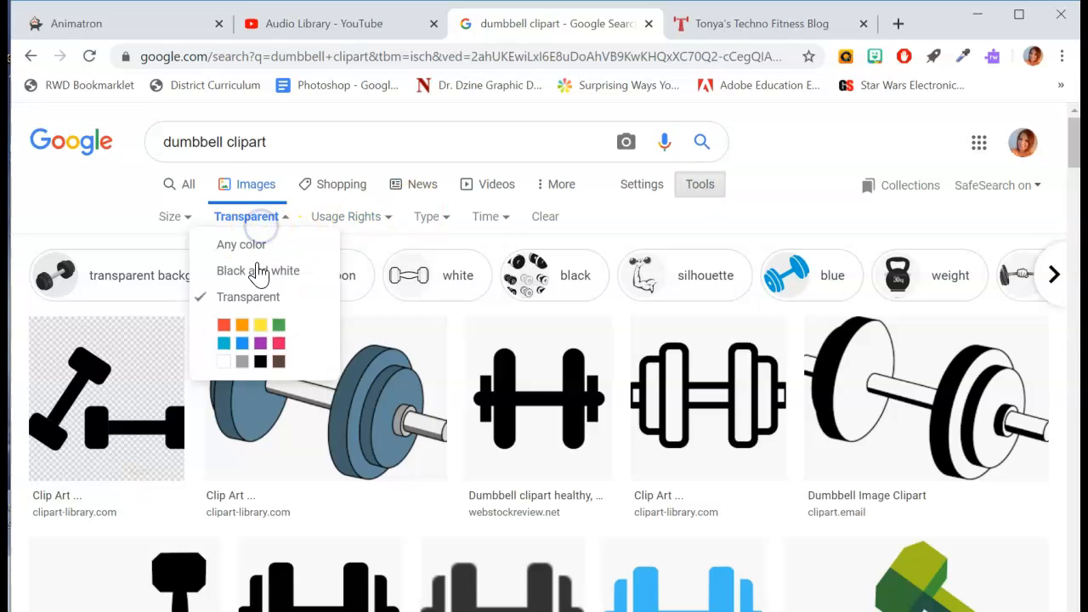
click(245, 294)
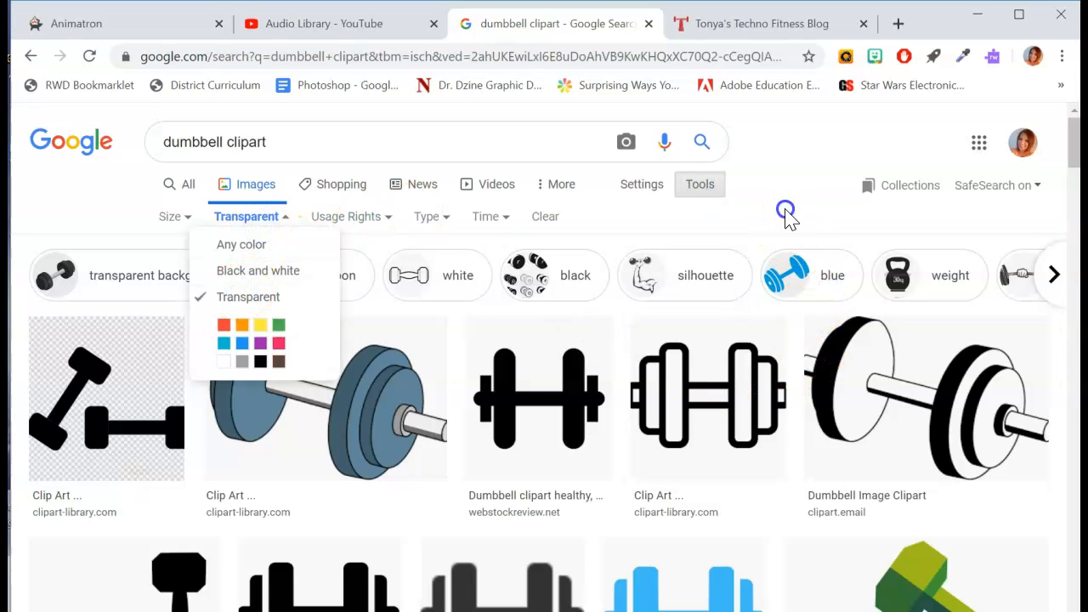
Browse the dumbbell clipart results and preview the two black dumbbell images from Gallery Yopriceville
scroll(862, 309, down, 5)
scroll(879, 374, down, 4)
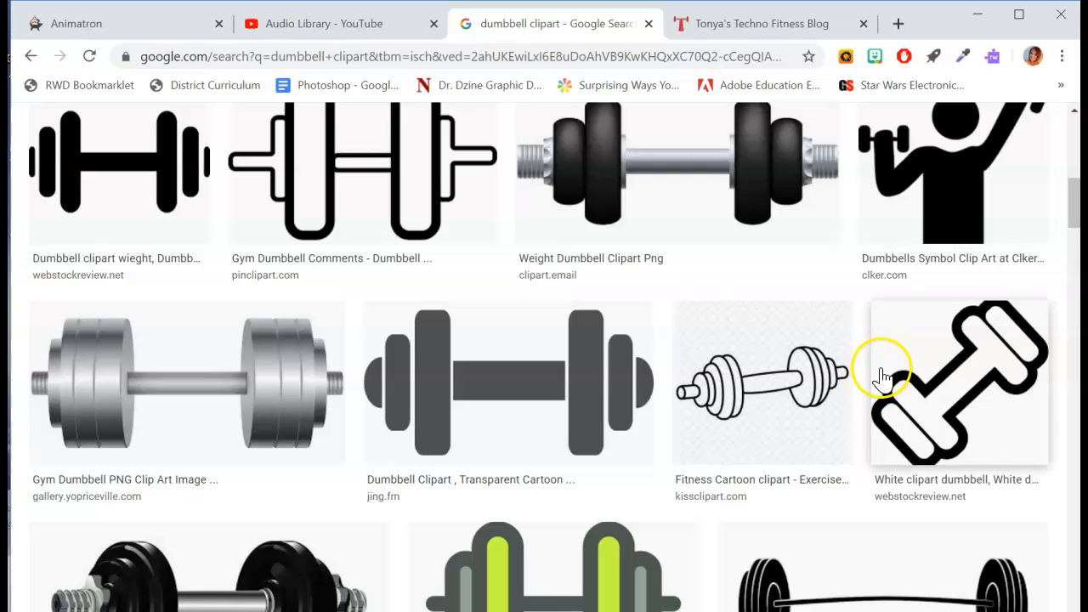
scroll(892, 371, down, 1)
scroll(291, 413, down, 3)
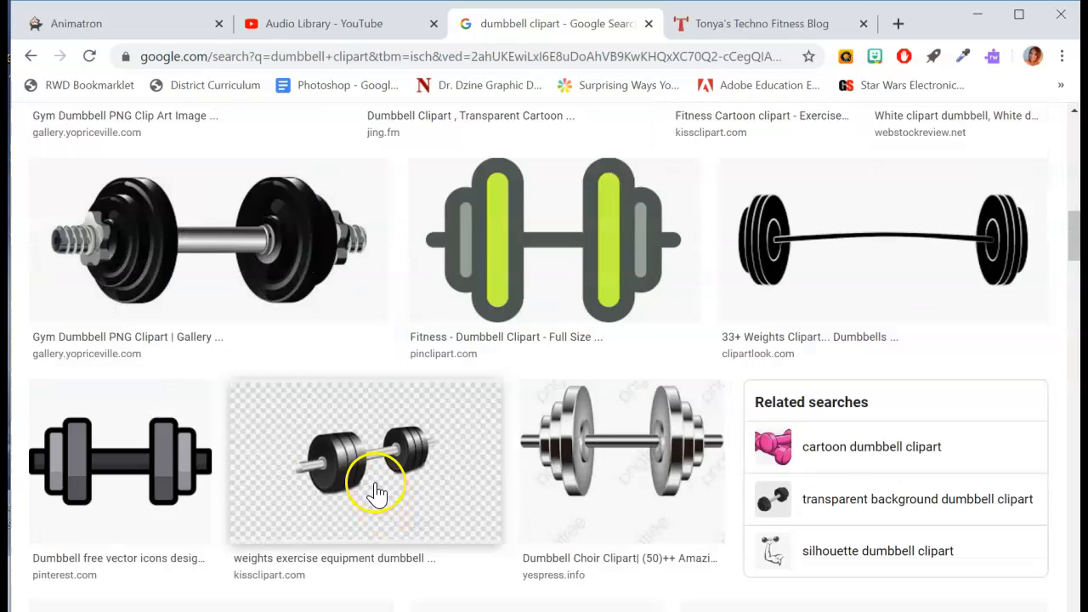
scroll(360, 417, down, 5)
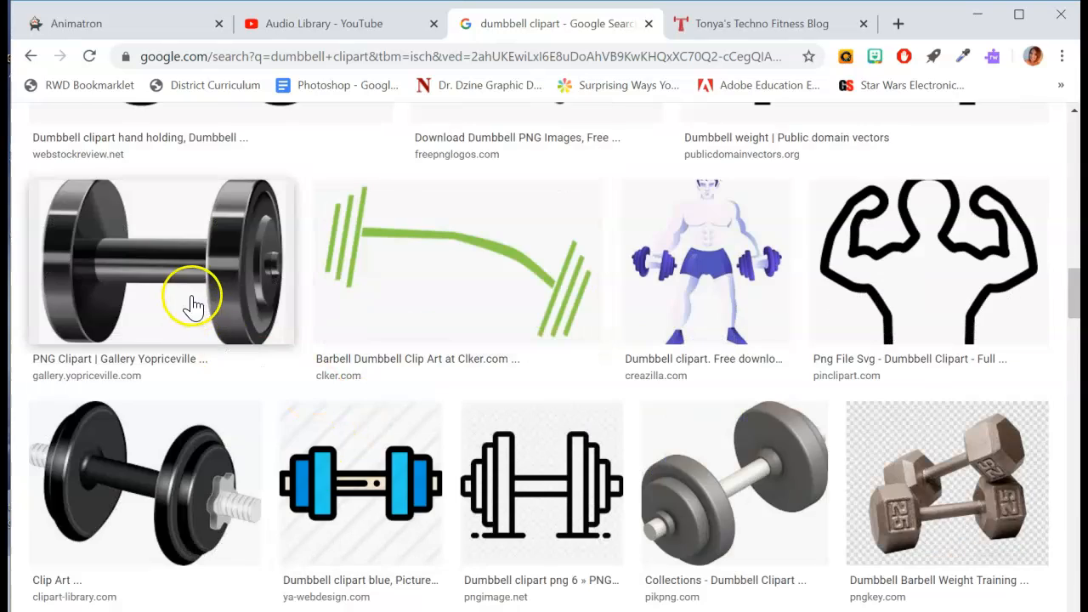
click(192, 304)
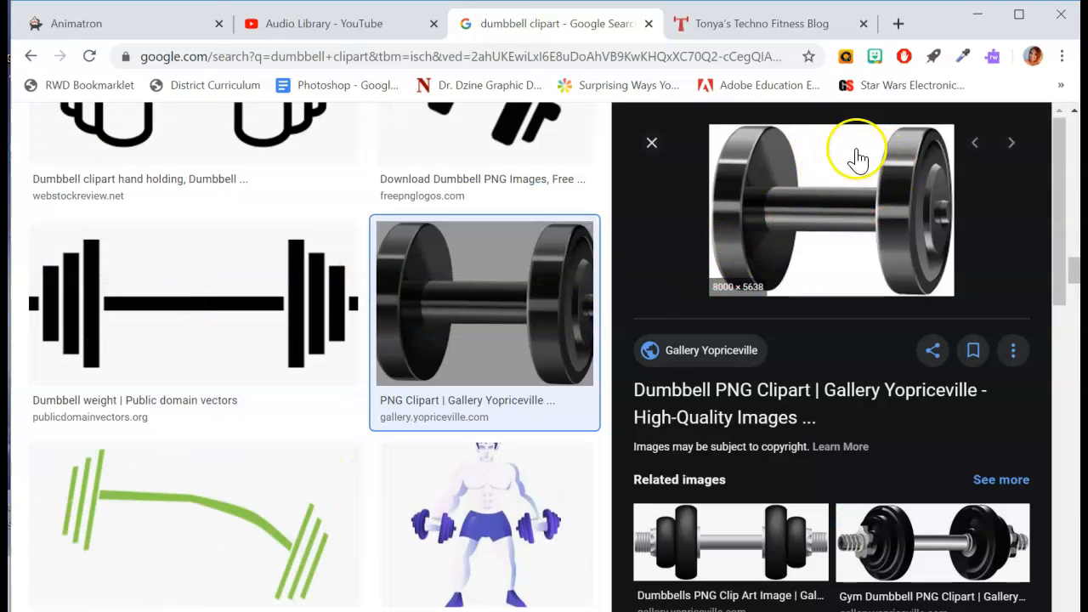
click(926, 555)
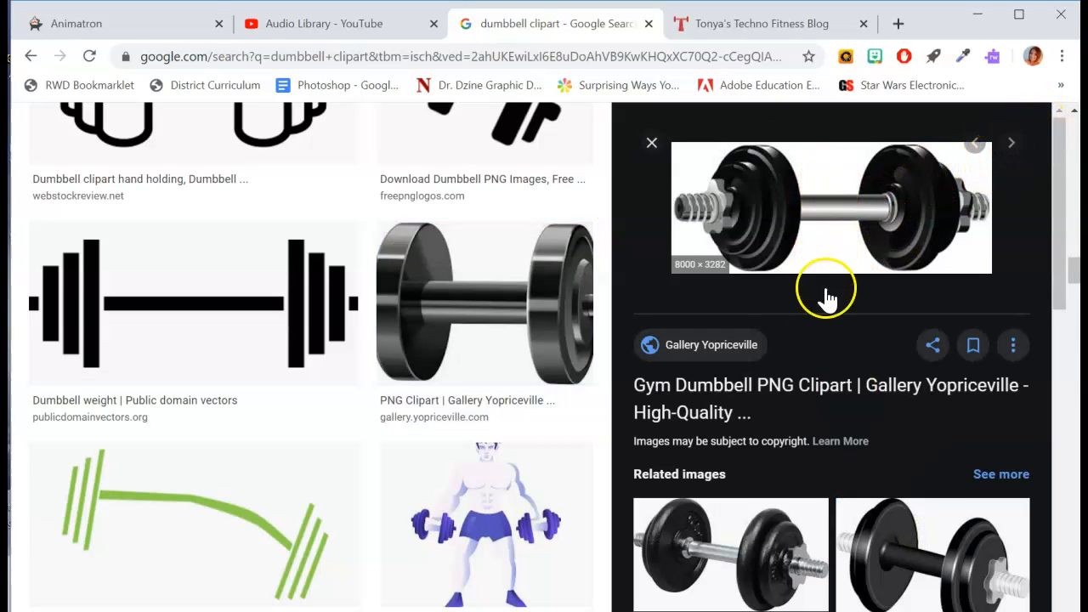
scroll(525, 387, down, 5)
scroll(527, 393, up, 4)
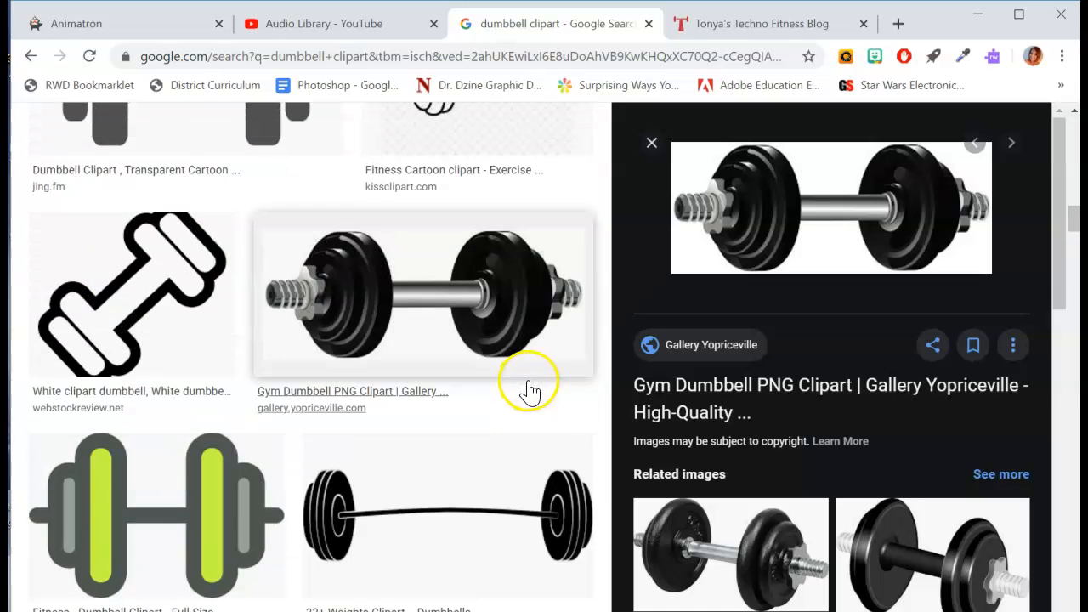
Preview the gray and lime-green dumbbell clipart from PinClipart and show its options for saving the image
click(158, 520)
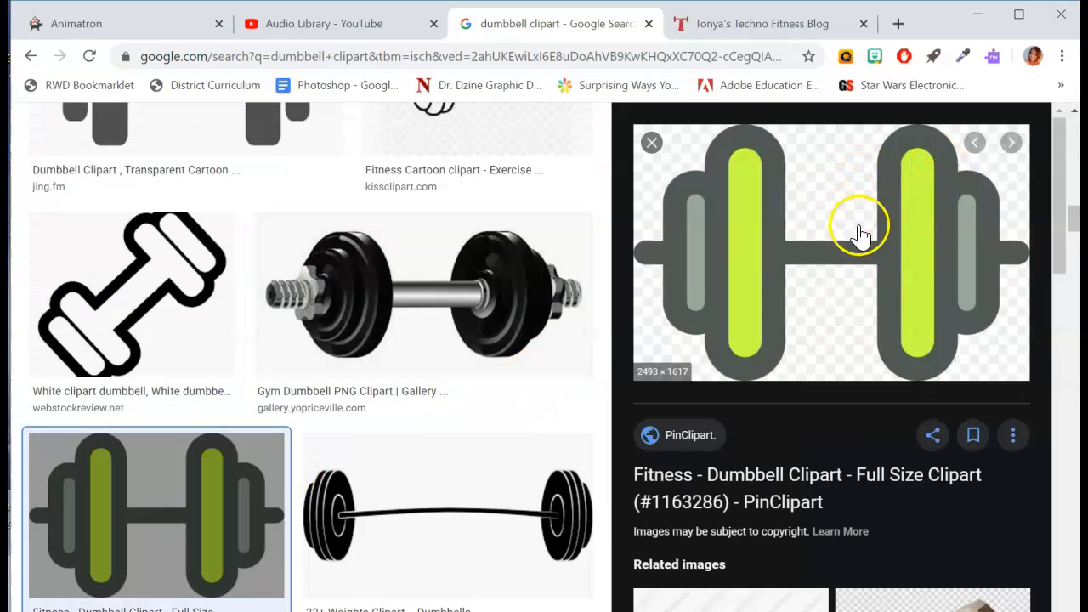
right_click(827, 226)
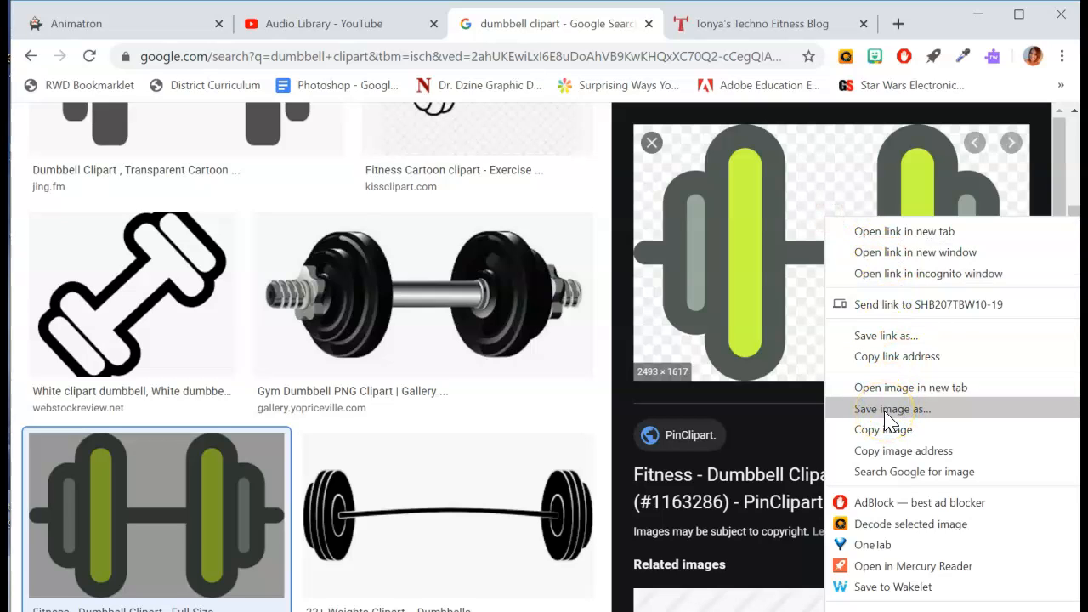
click(380, 32)
Return to the Animatron editor and browse the available themed market sets
click(140, 23)
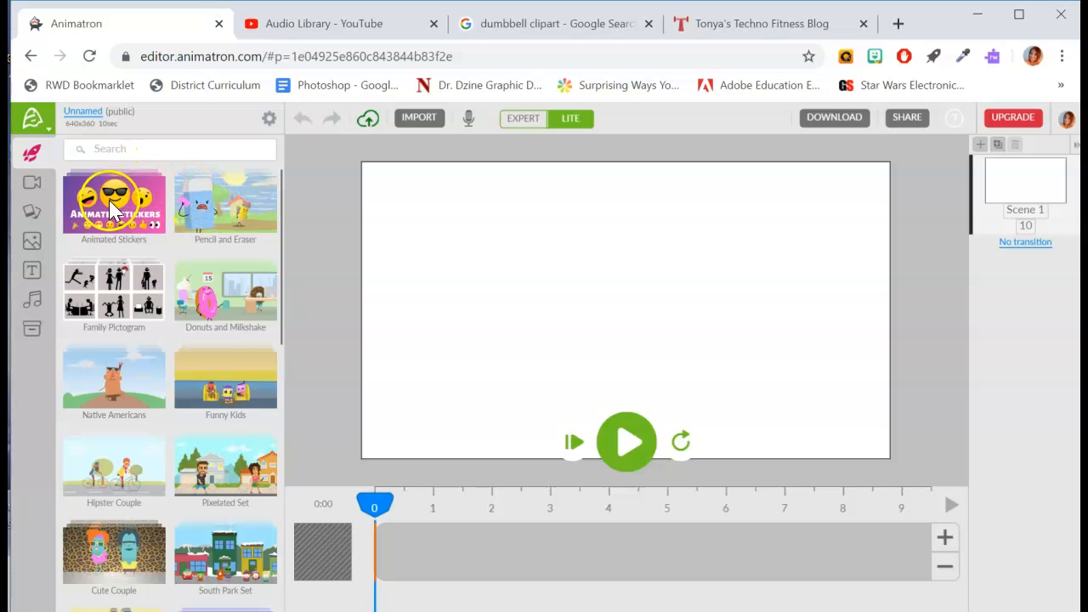
scroll(185, 292, down, 2)
scroll(238, 366, down, 6)
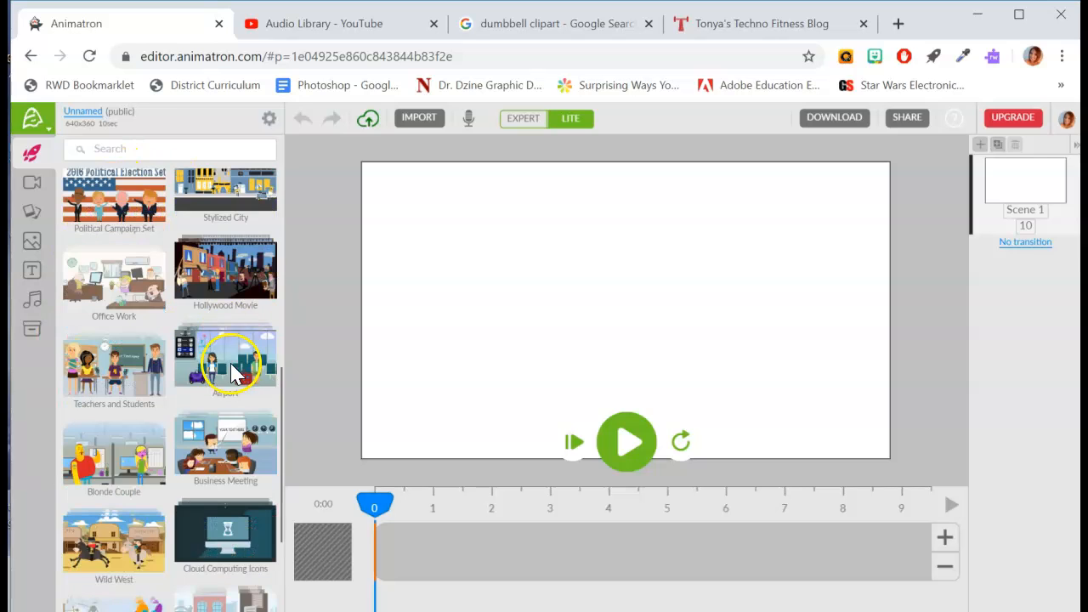
scroll(236, 383, down, 3)
scroll(236, 400, down, 6)
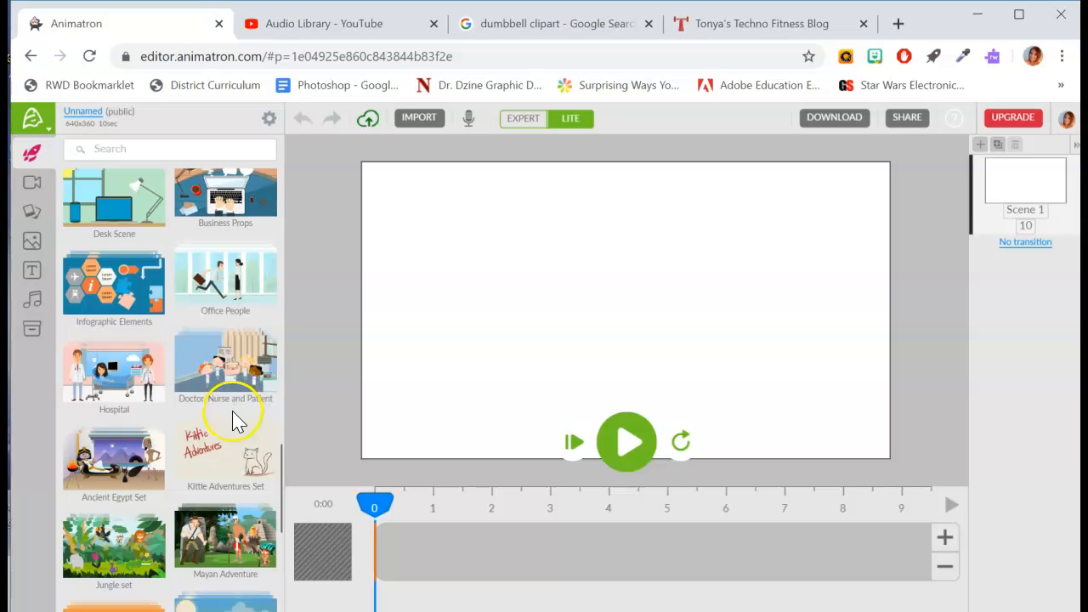
scroll(238, 399, up, 12)
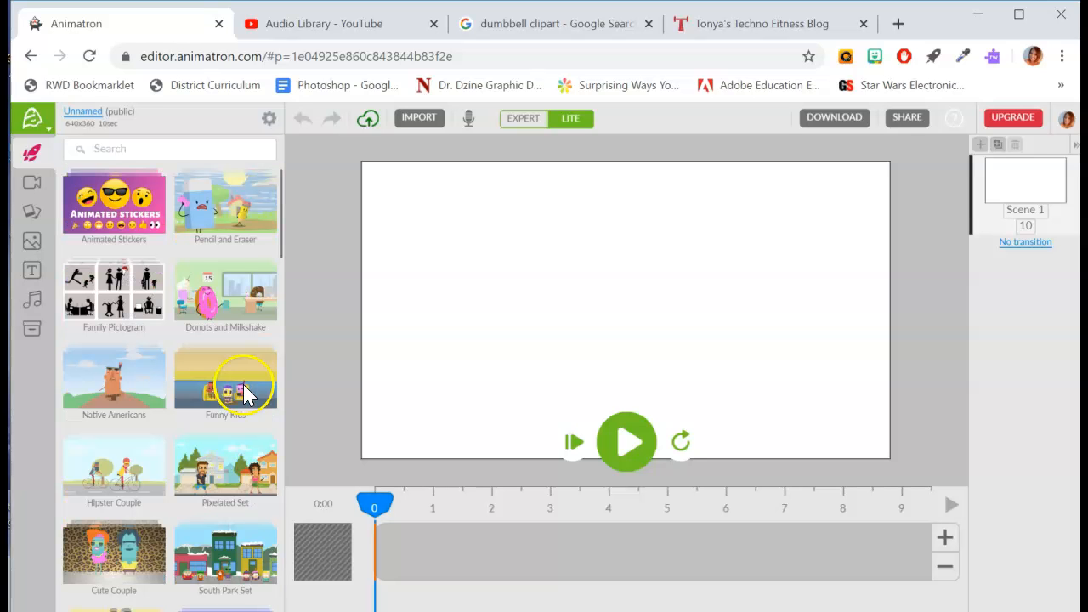
Name the project in its settings with the owner's first name in possessive form followed by "Blog Cartoon", leaving the description empty
click(269, 122)
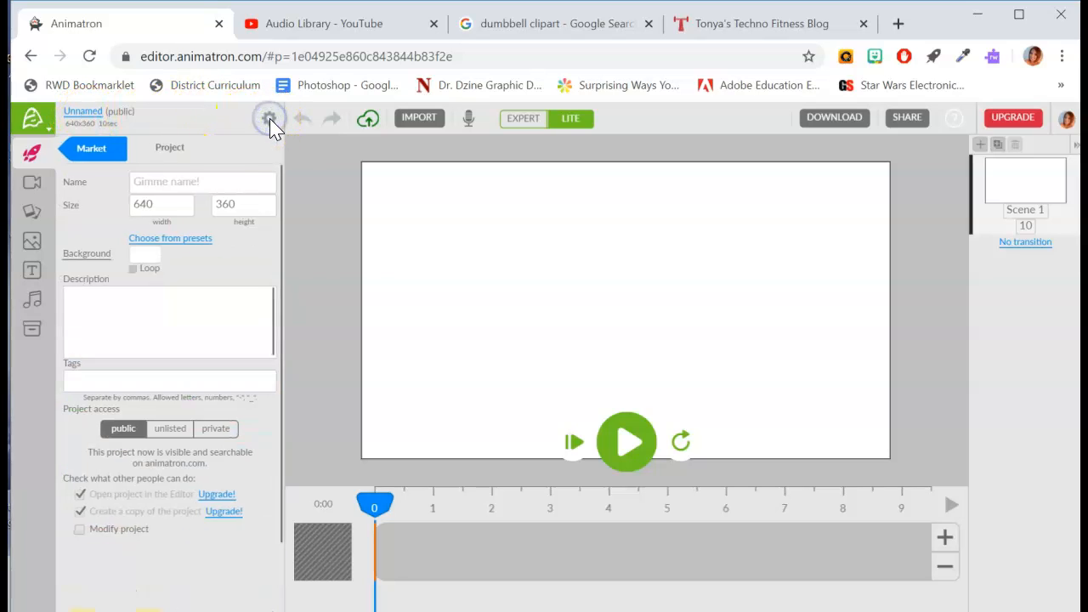
click(203, 183)
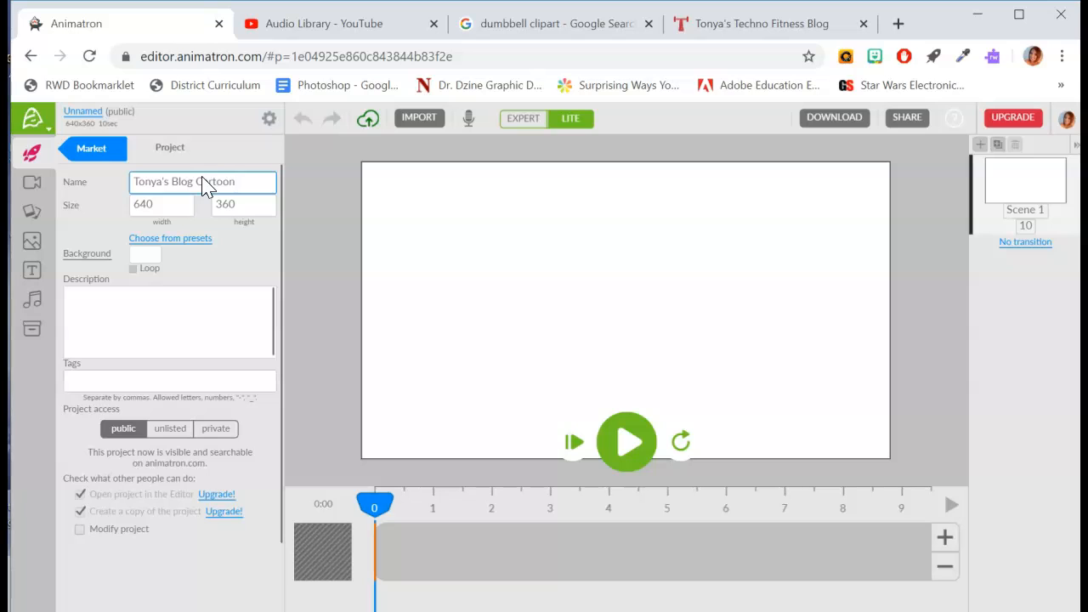
click(167, 320)
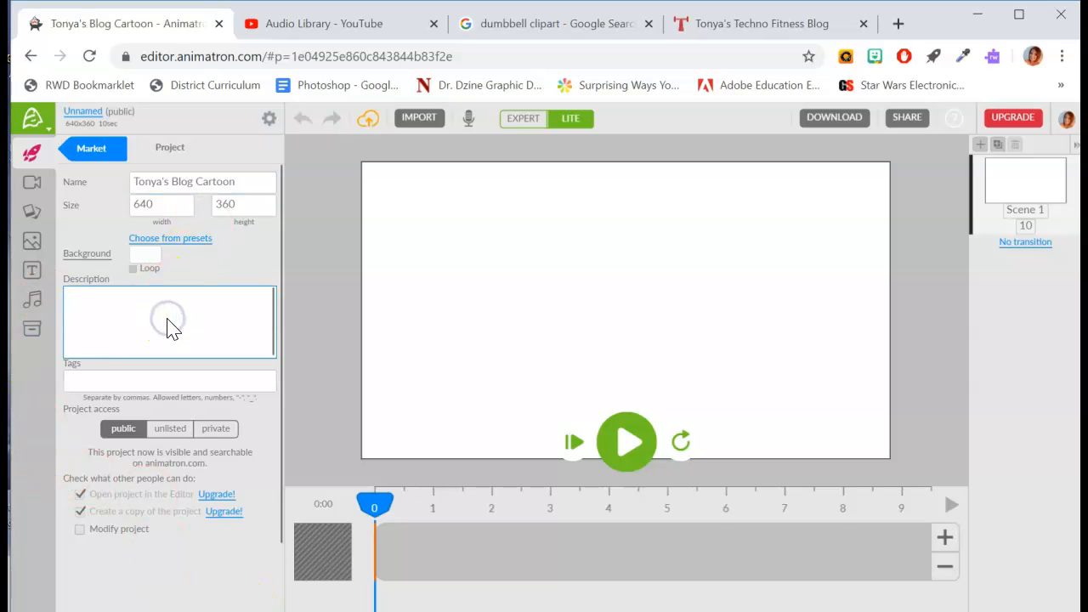
click(188, 119)
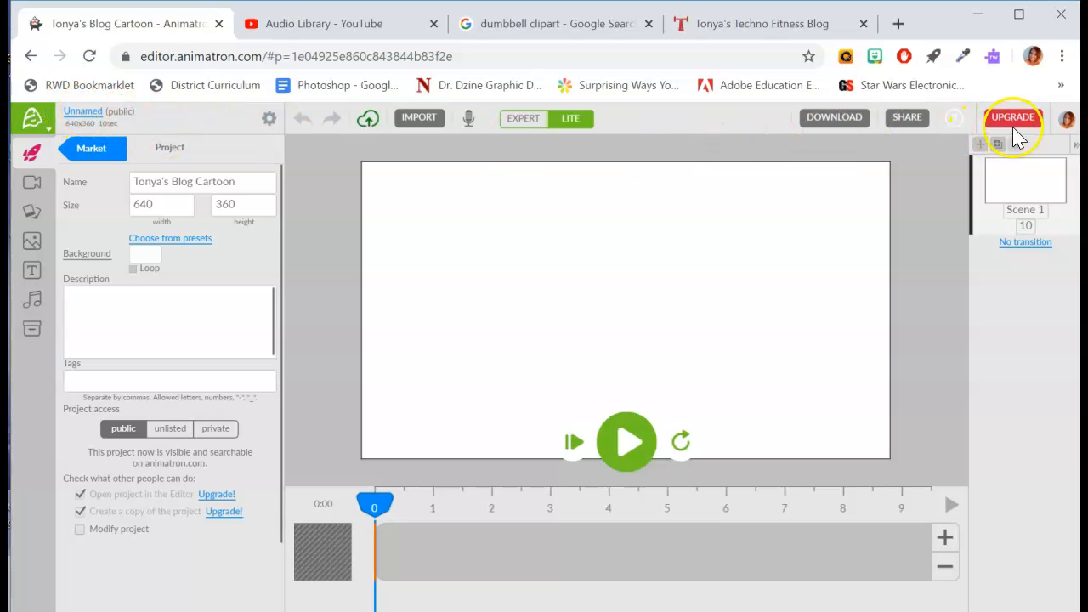
Open the account's project list from the editor and look for the newly named blog cartoon project
click(1067, 121)
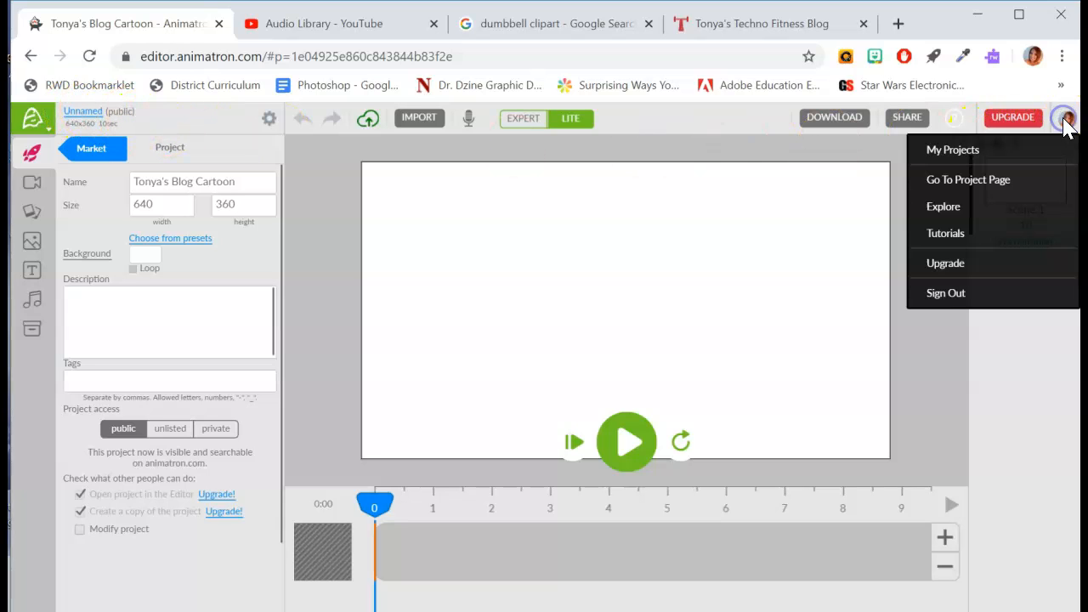
click(942, 161)
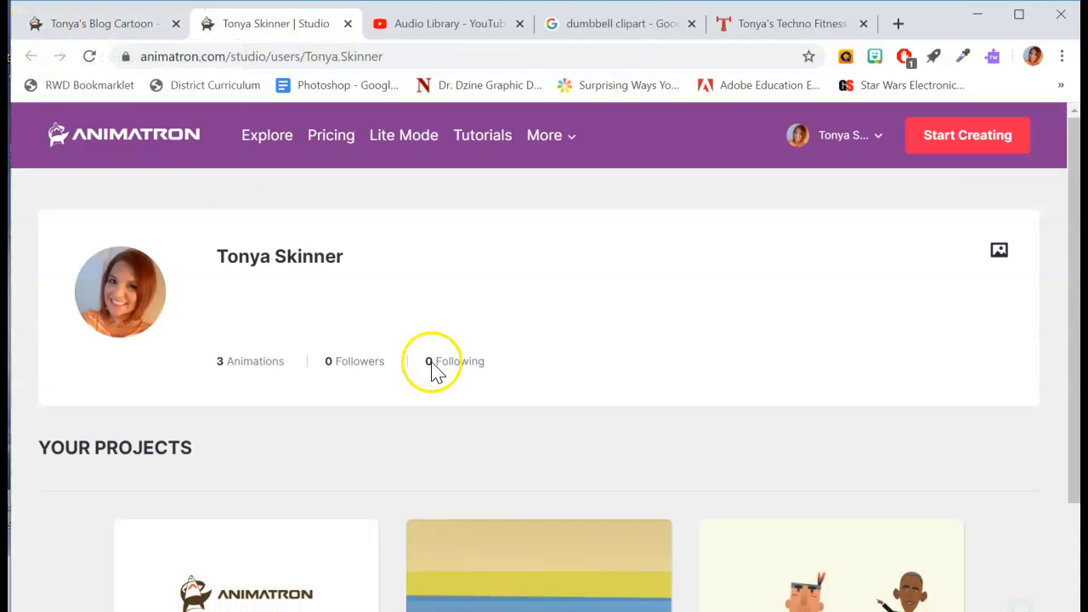
scroll(443, 365, down, 3)
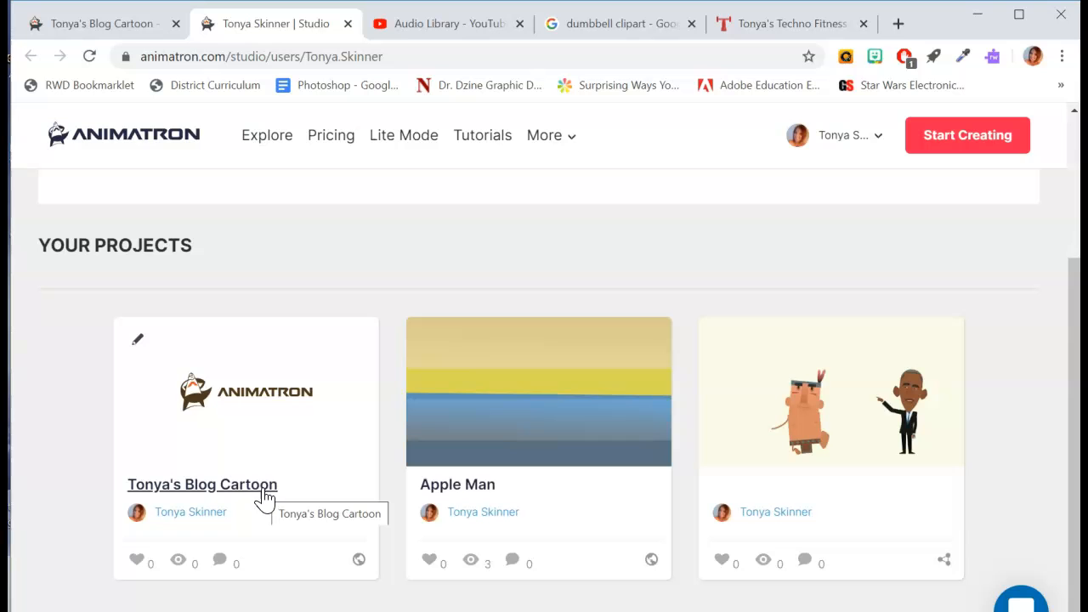
Close the old editor page, reopen the blog cartoon project for editing from the project list, and switch the editor to Expert mode
click(94, 24)
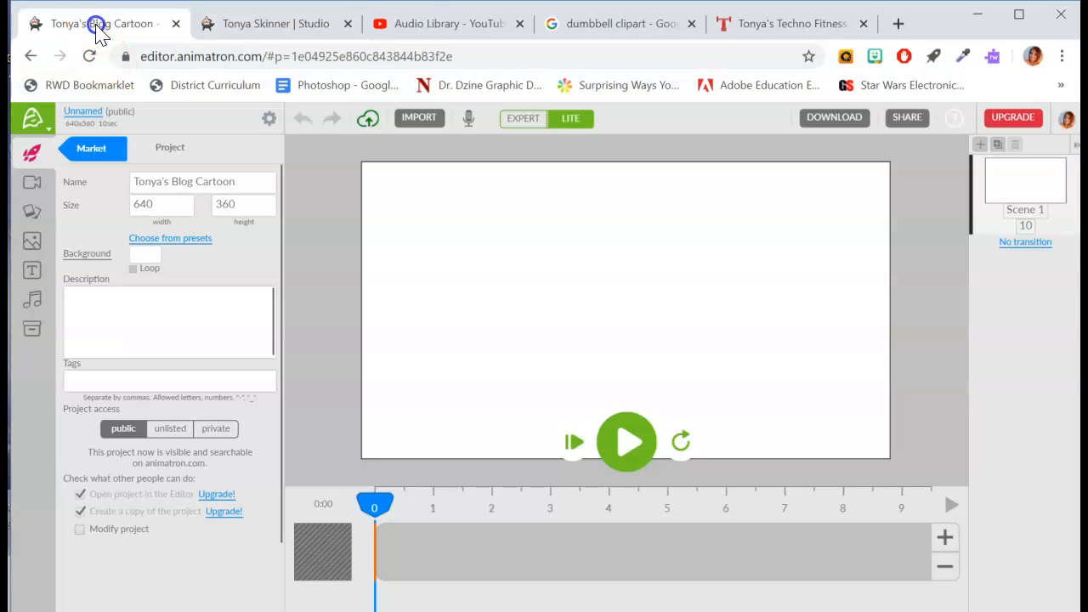
click(176, 24)
mouse_move(218, 413)
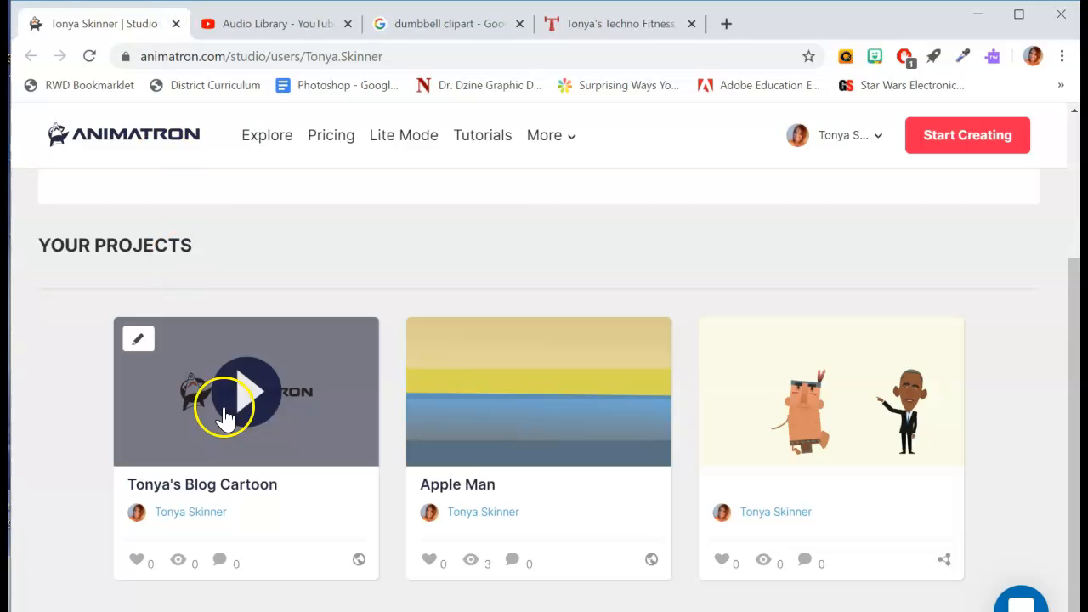
click(147, 344)
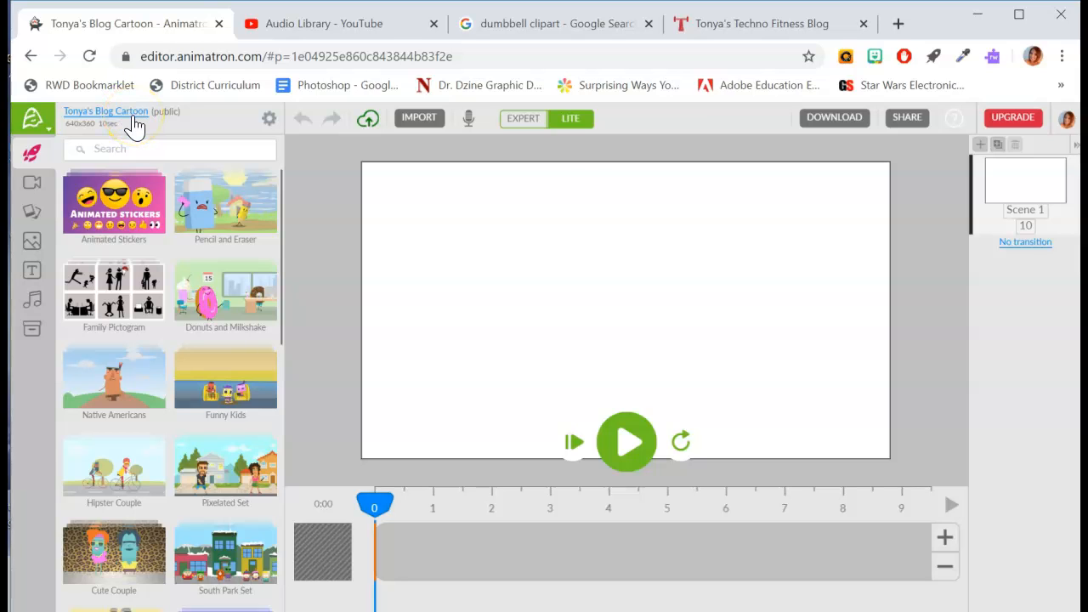
click(510, 124)
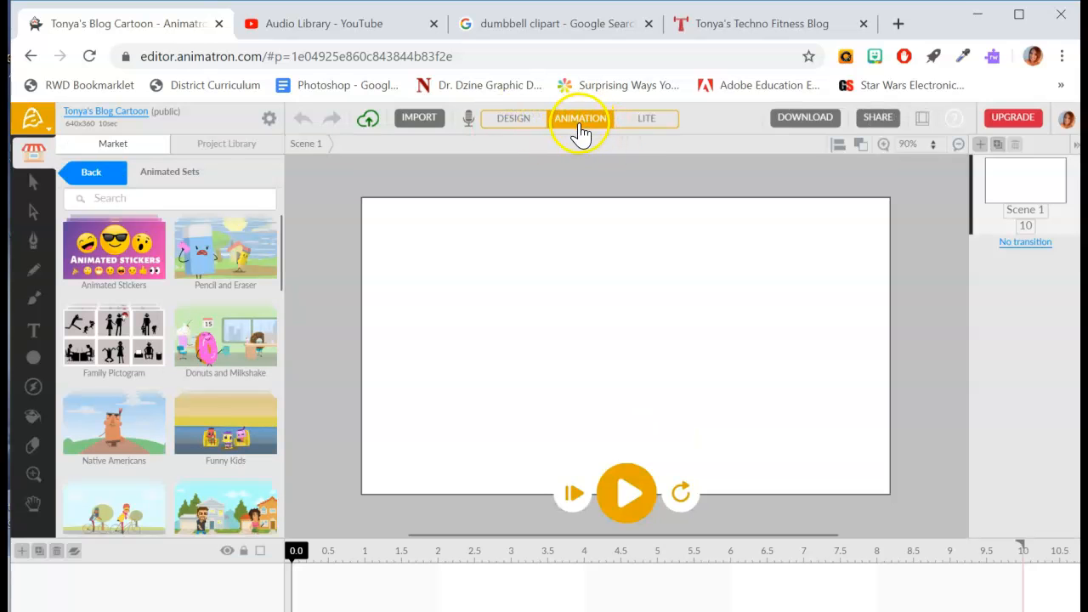
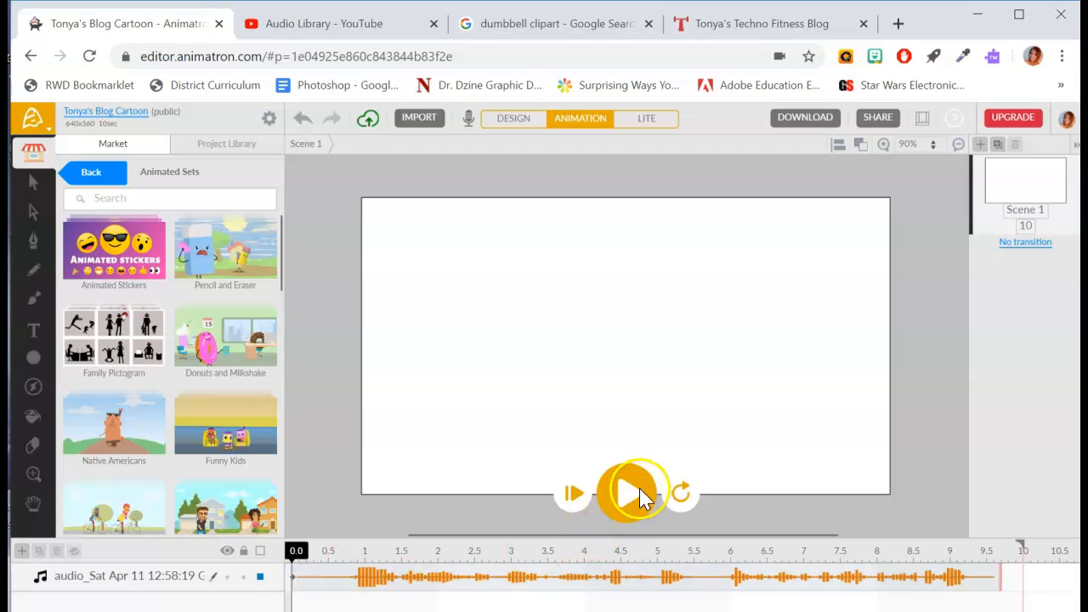
Play the recorded voice audio from about 0.2 seconds, pause it, and return the playhead to 0
mouse_move(294, 553)
mouse_down()
mouse_move(316, 564)
mouse_move(445, 558)
mouse_move(311, 544)
mouse_up()
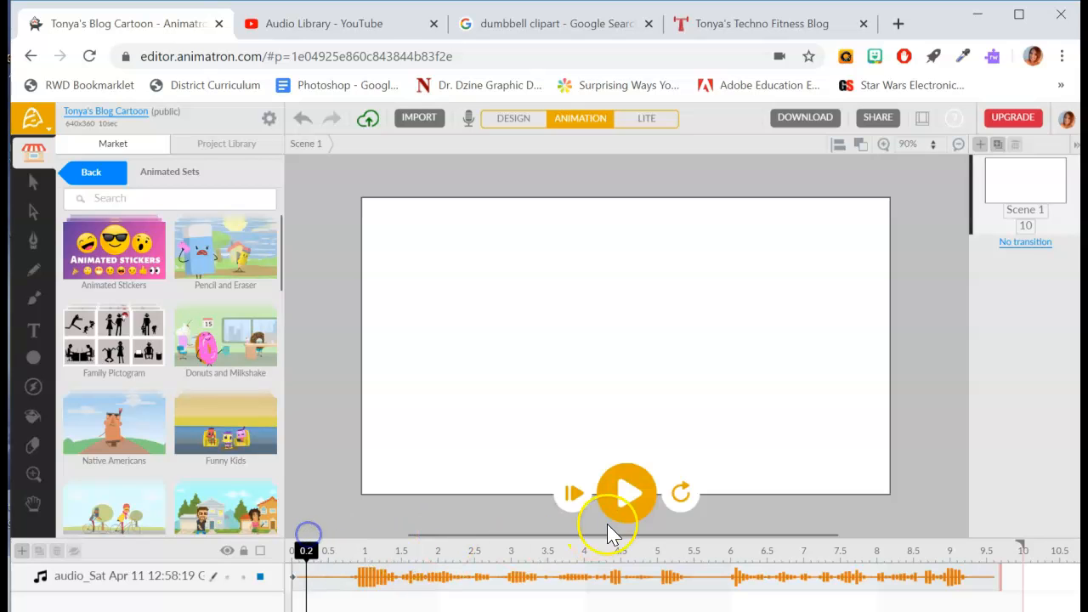
click(621, 506)
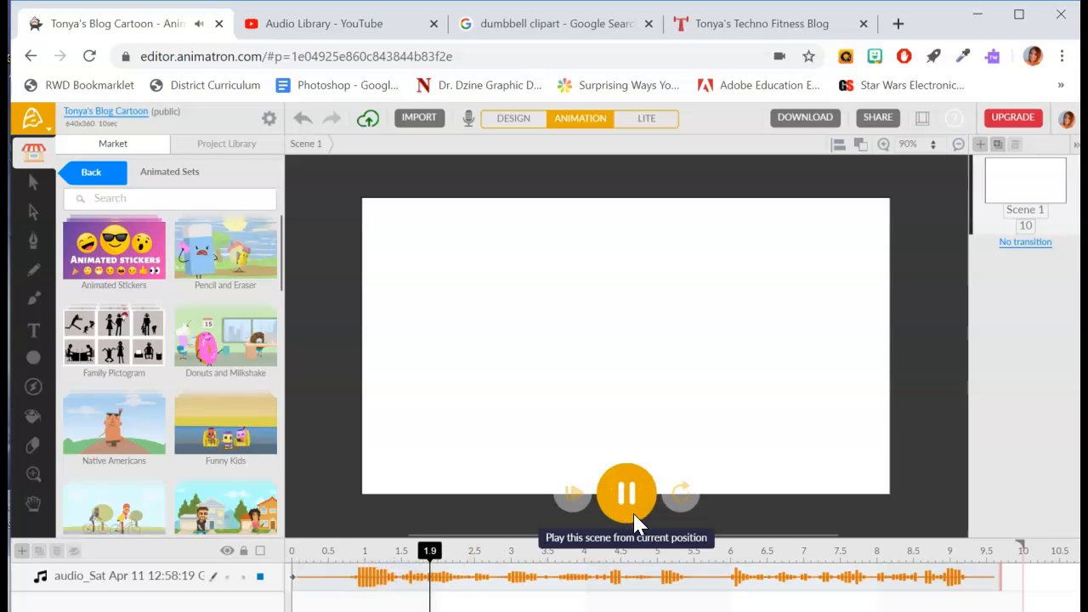
click(629, 516)
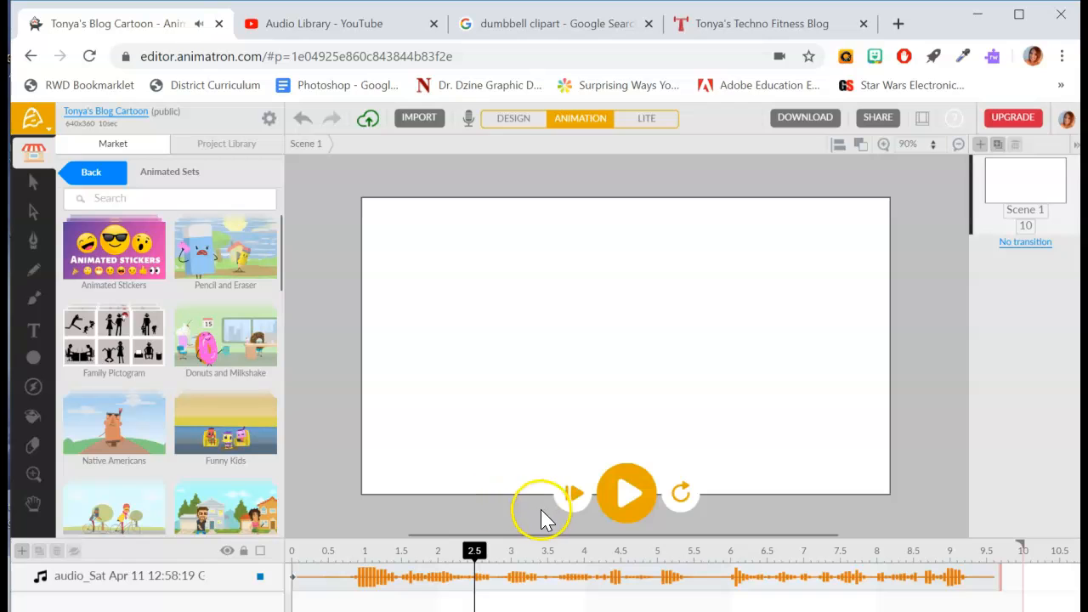
drag(474, 553, 292, 553)
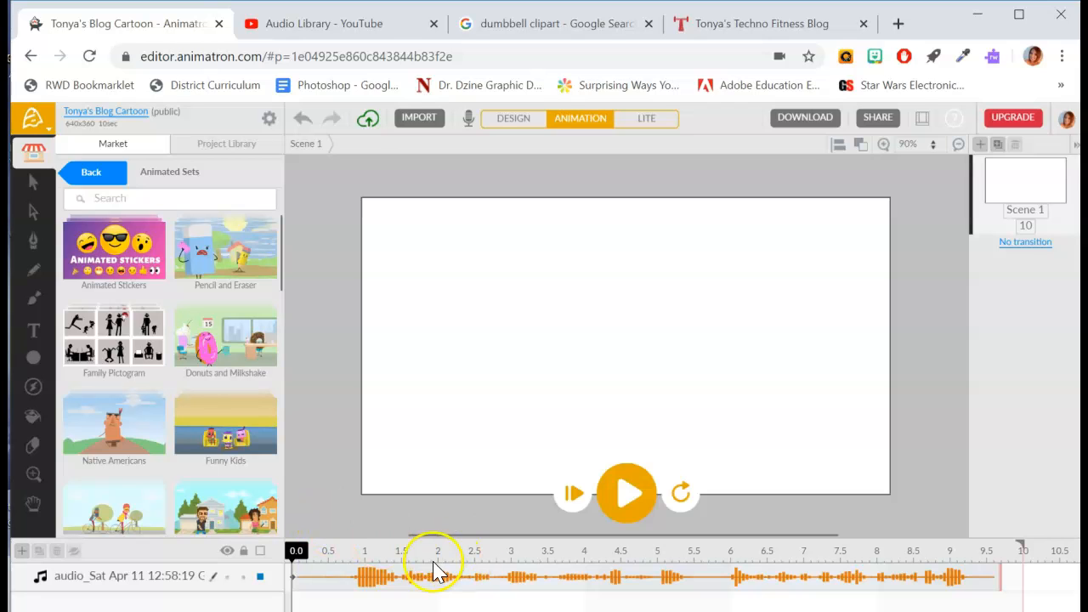
Enlarge the timeline area and import News_Room_News.mp3 from the Pictures folder into the scene
drag(433, 529, 438, 485)
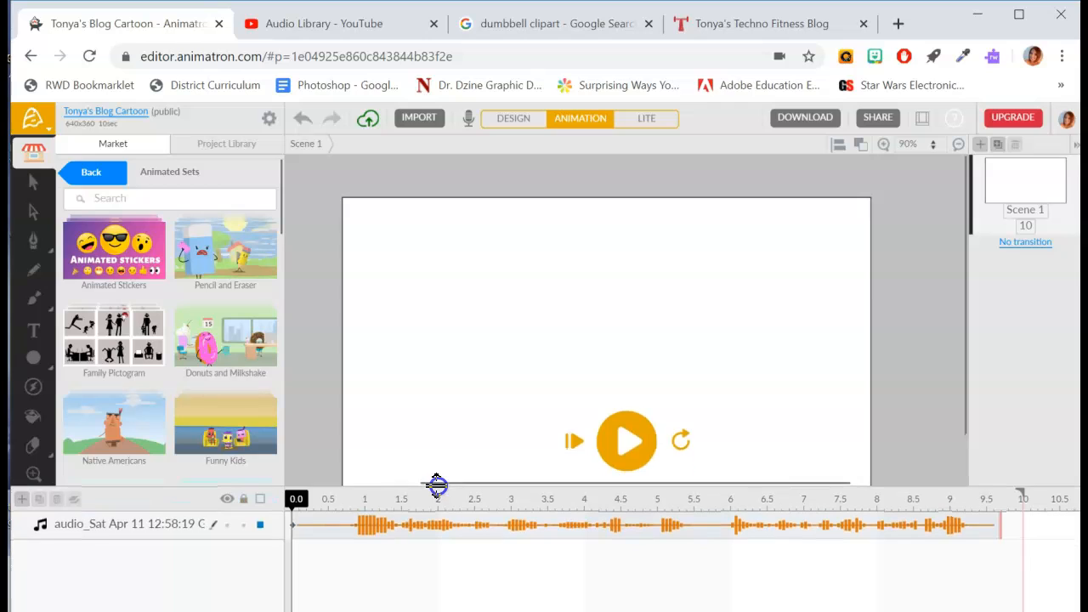
click(216, 570)
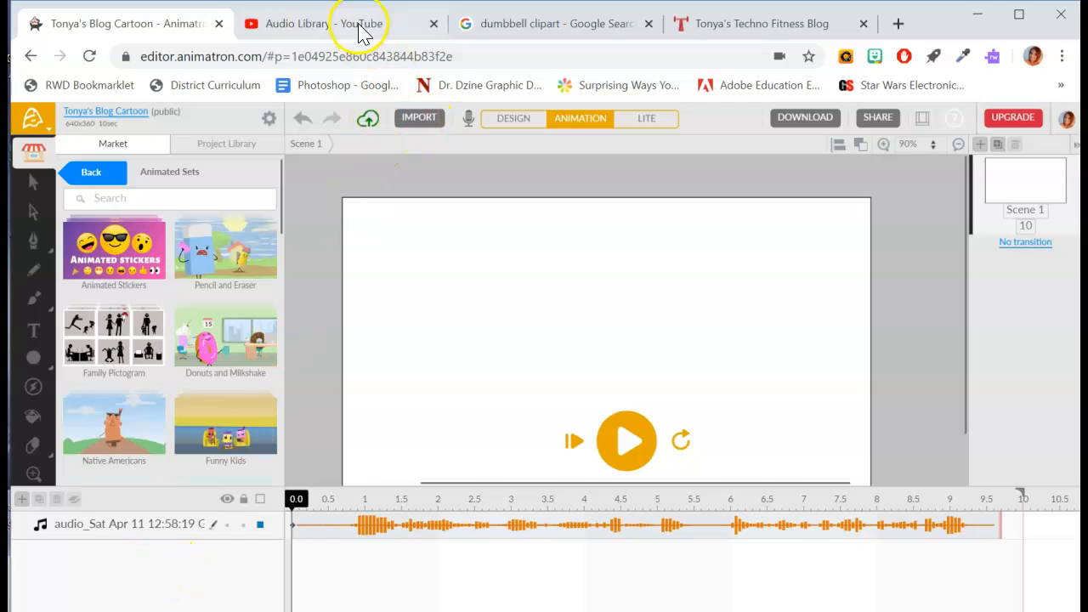
click(419, 117)
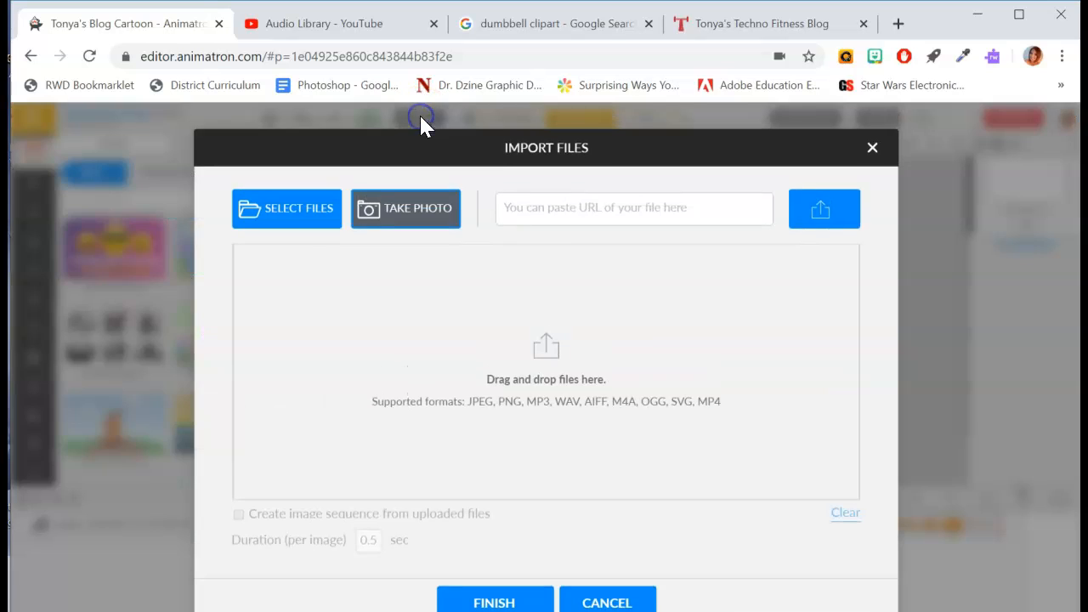
click(272, 209)
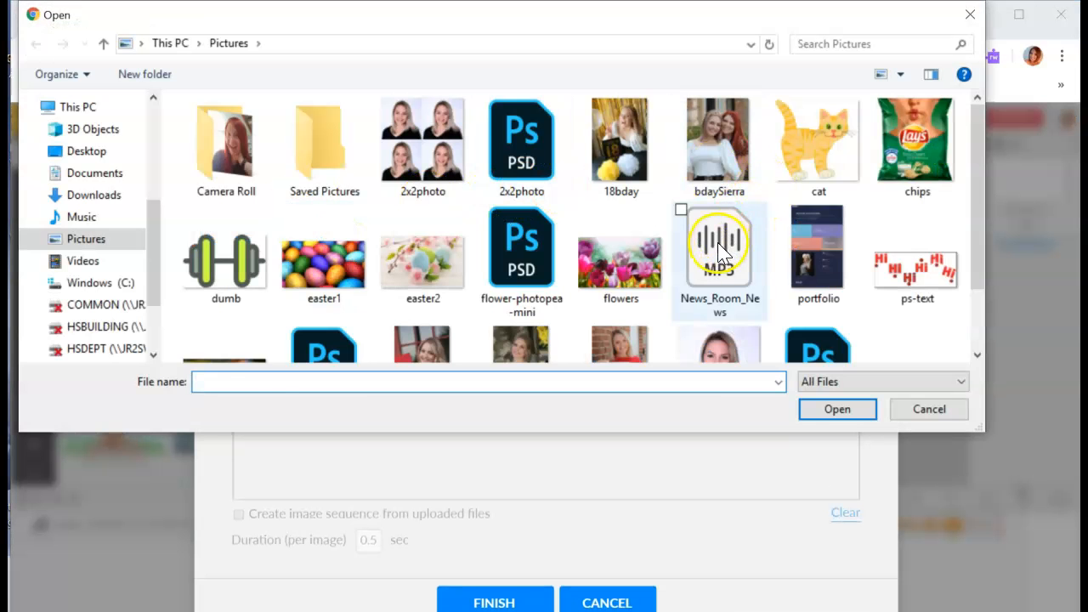
click(718, 272)
click(848, 408)
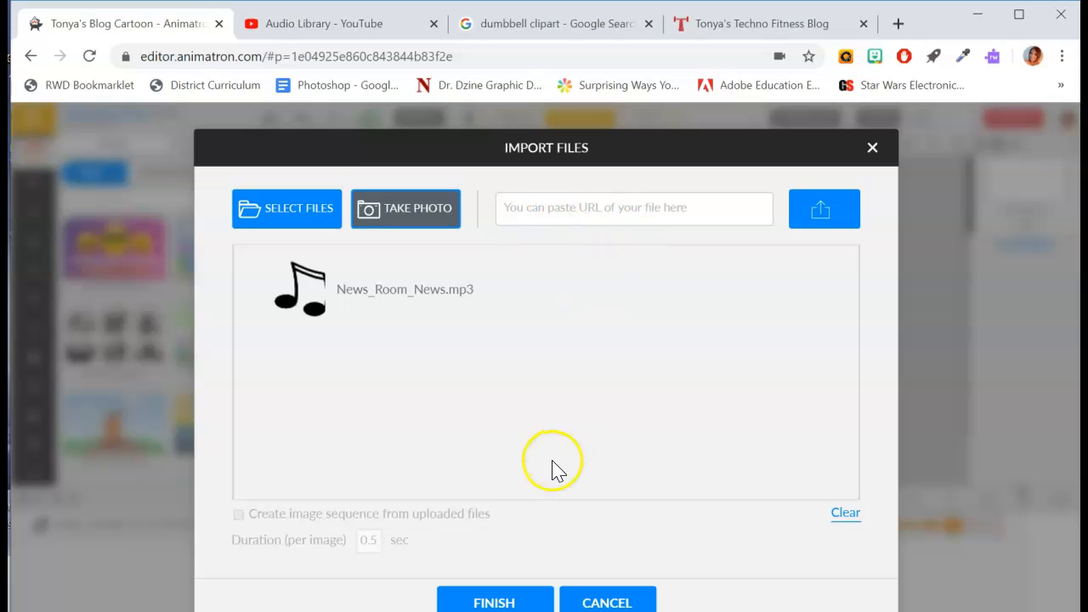
click(493, 595)
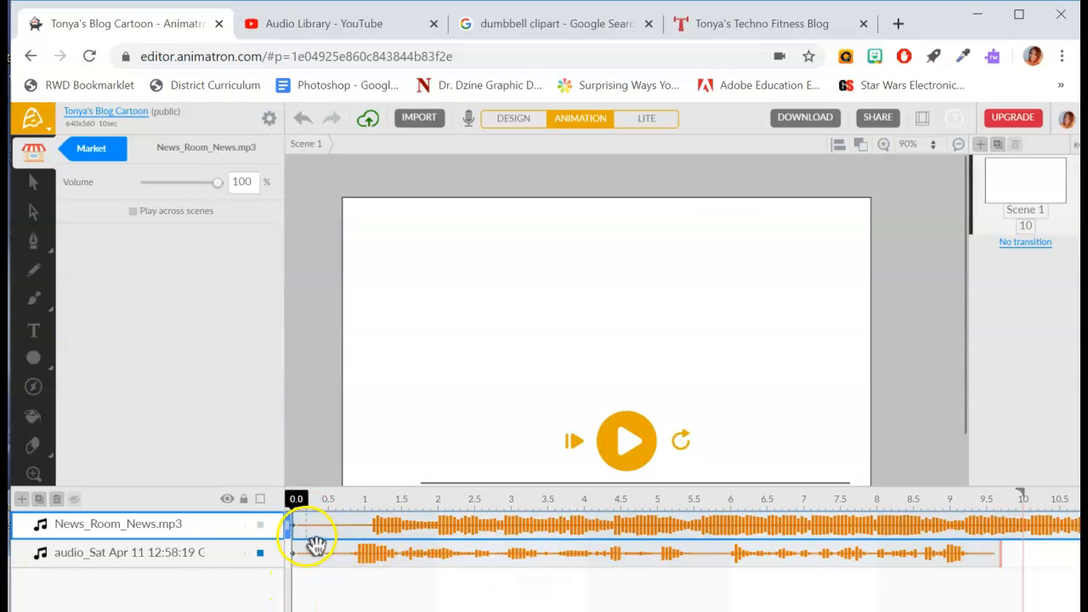
Scrub the playhead along the music and voice layers, finishing at about 0.6 seconds
drag(296, 503, 581, 544)
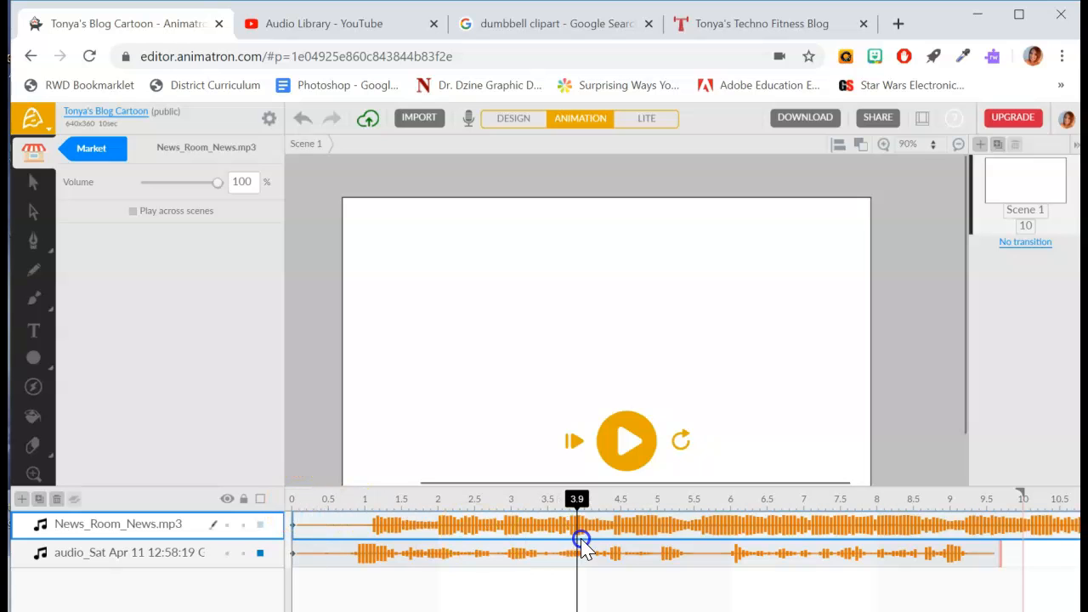
drag(312, 527, 340, 503)
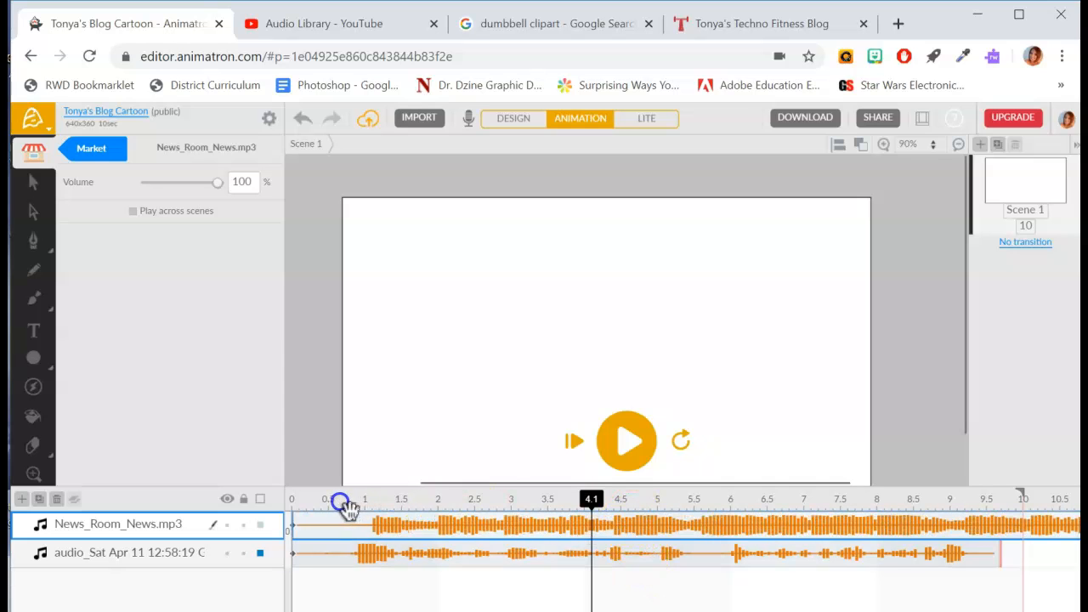
click(337, 502)
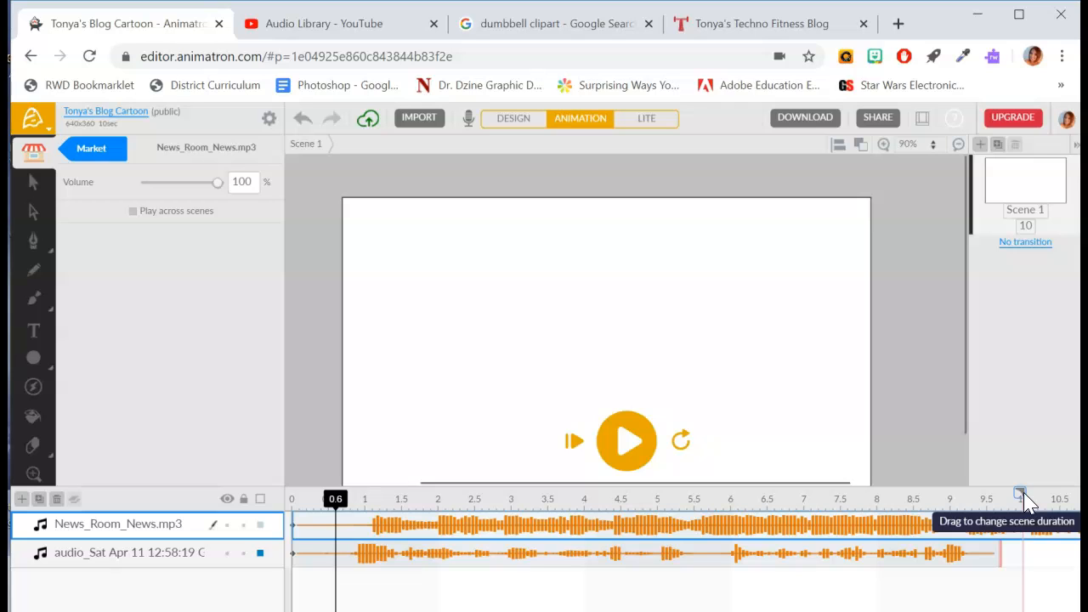
Cut off the News_Room_News.mp3 layer at 10 seconds by changing its end action to End
click(1020, 522)
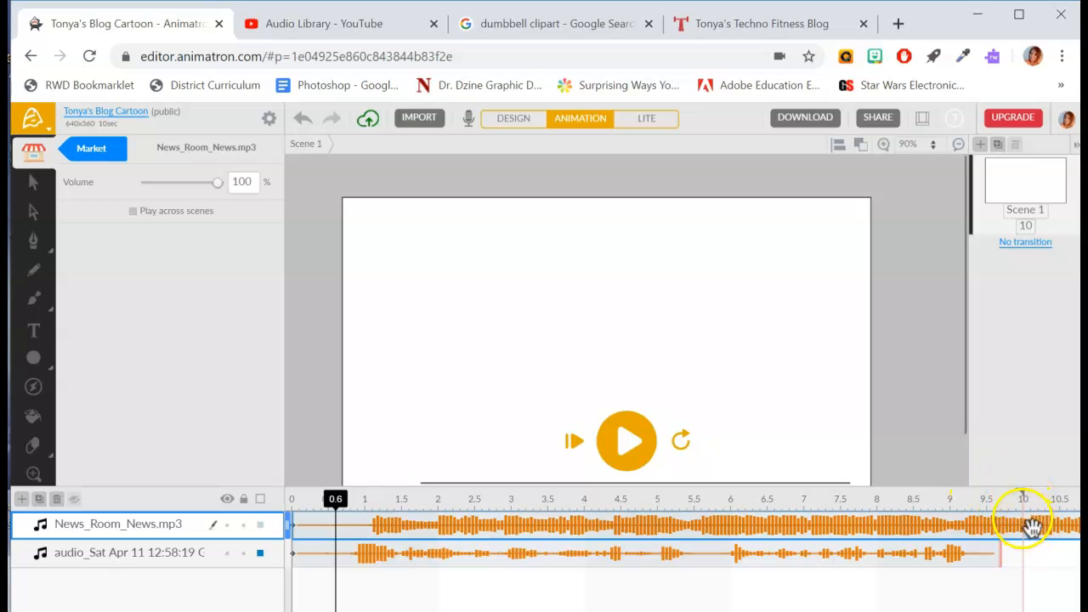
click(1025, 525)
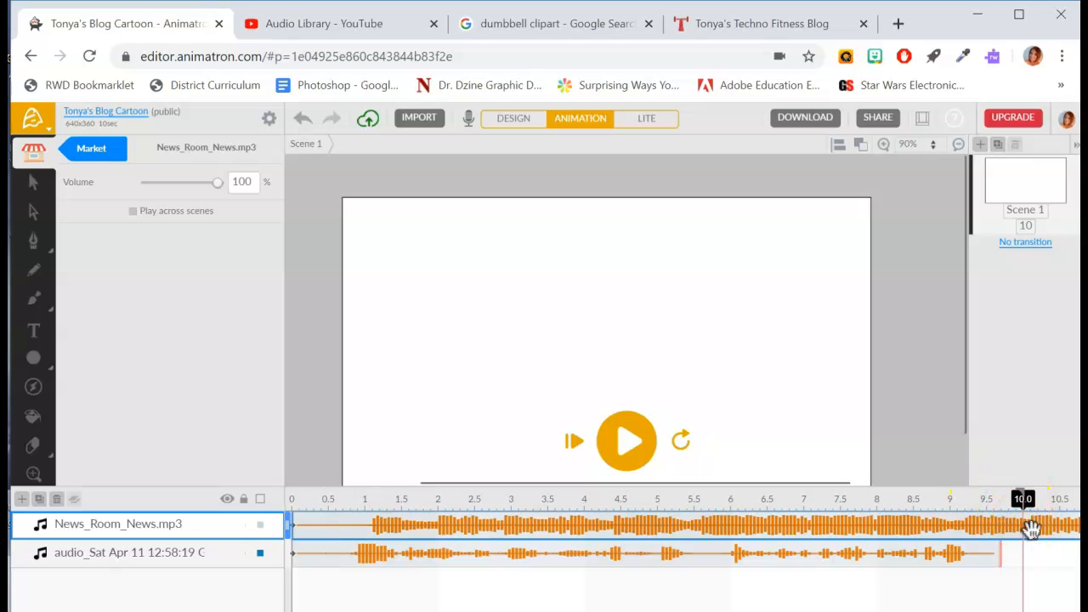
right_click(1028, 527)
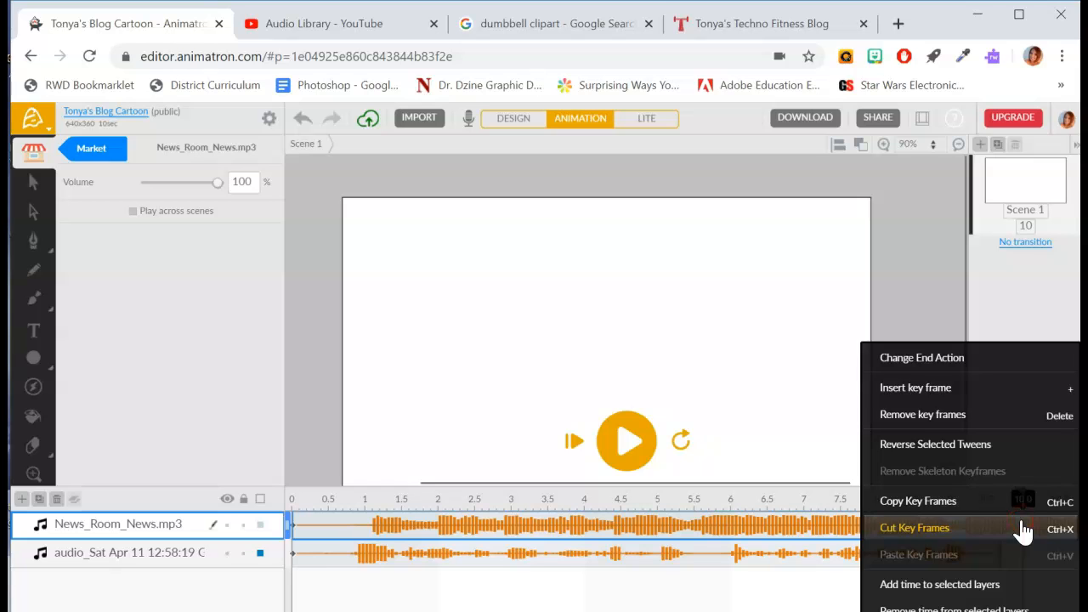
click(932, 360)
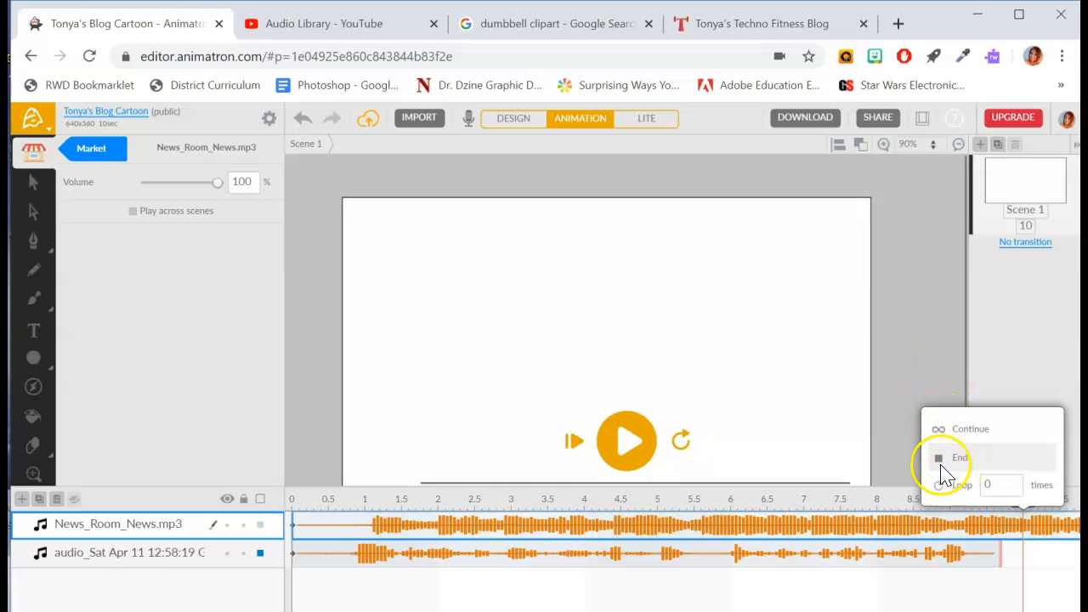
click(964, 459)
click(941, 459)
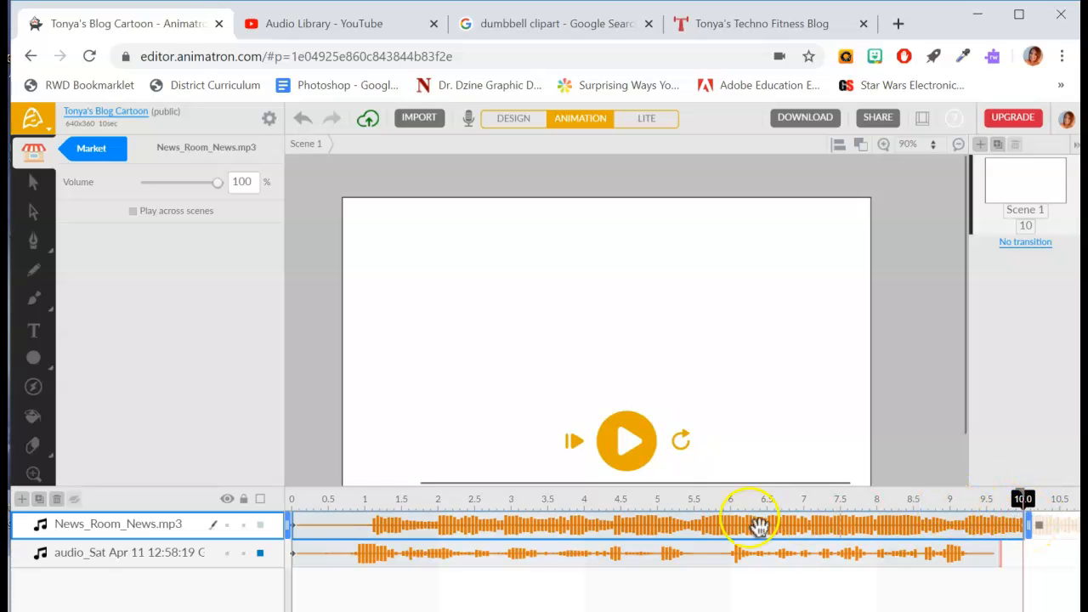
Move the playhead to about 2.2 seconds and play the music and voice layers together to judge their balance
click(561, 499)
drag(562, 499, 455, 495)
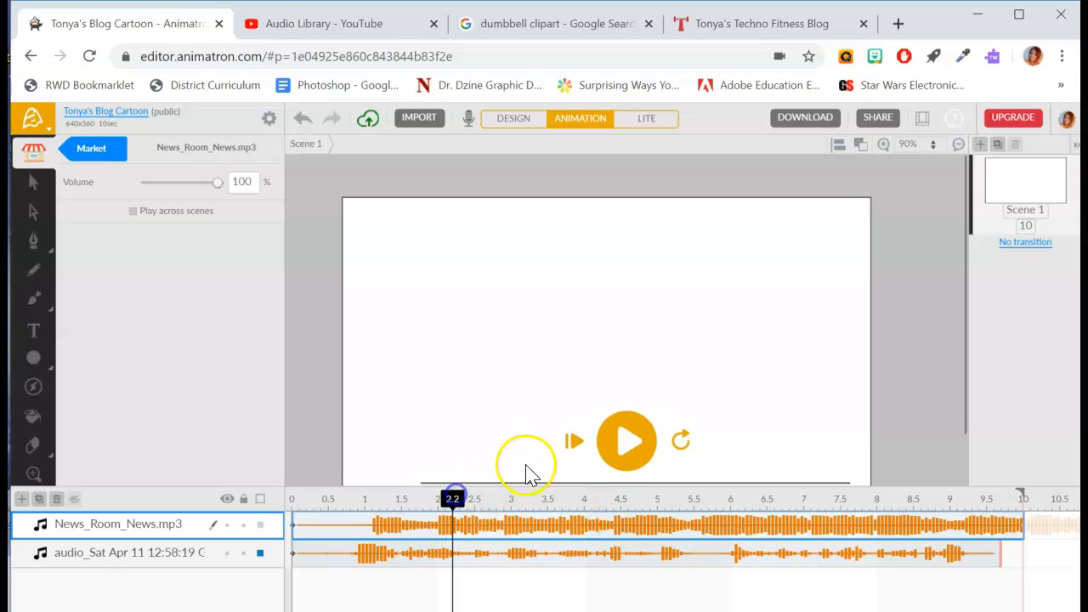
click(630, 448)
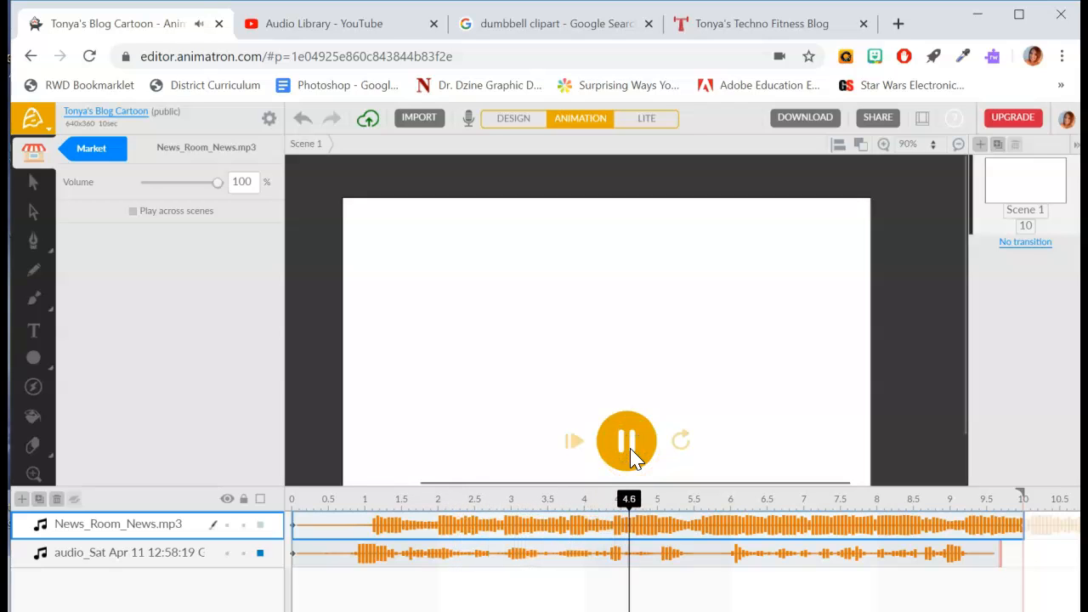
click(630, 448)
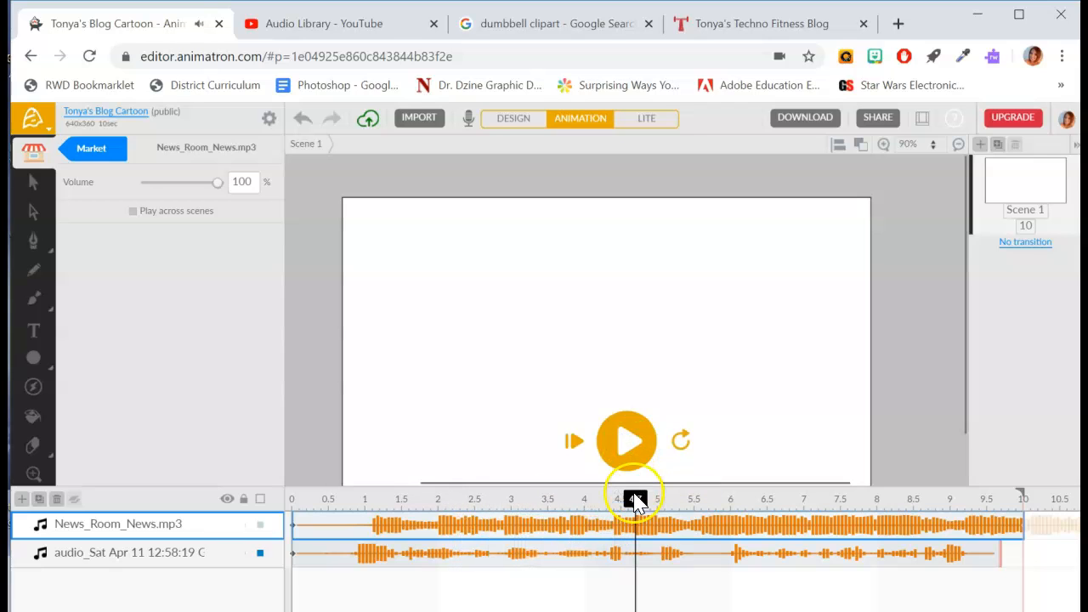
Lower the News_Room_News.mp3 volume to 15.5% at 1.2 seconds and play the mix from there
click(381, 524)
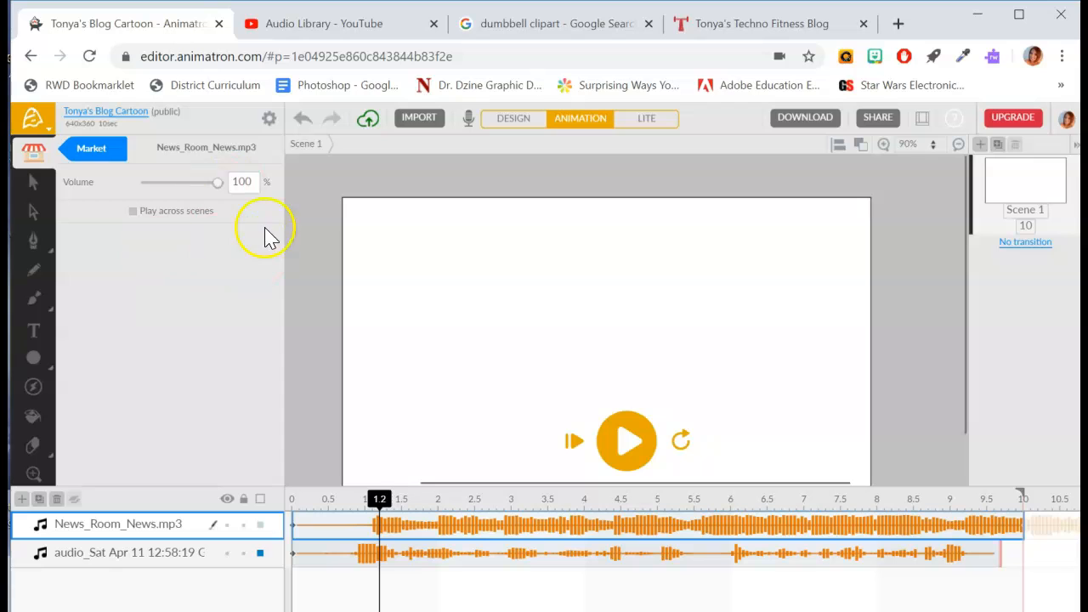
drag(219, 187, 155, 189)
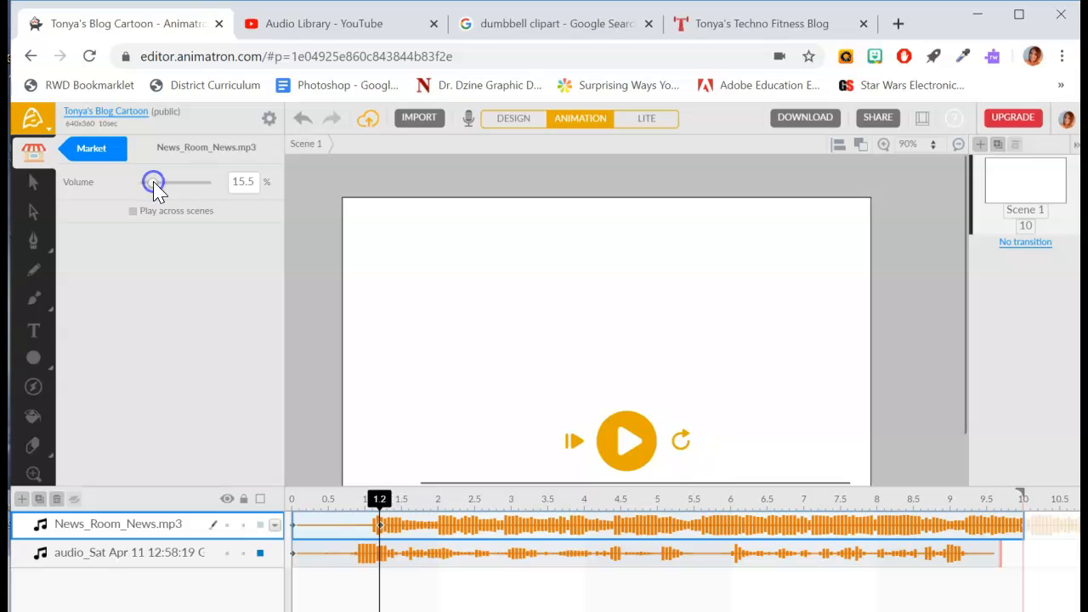
click(636, 448)
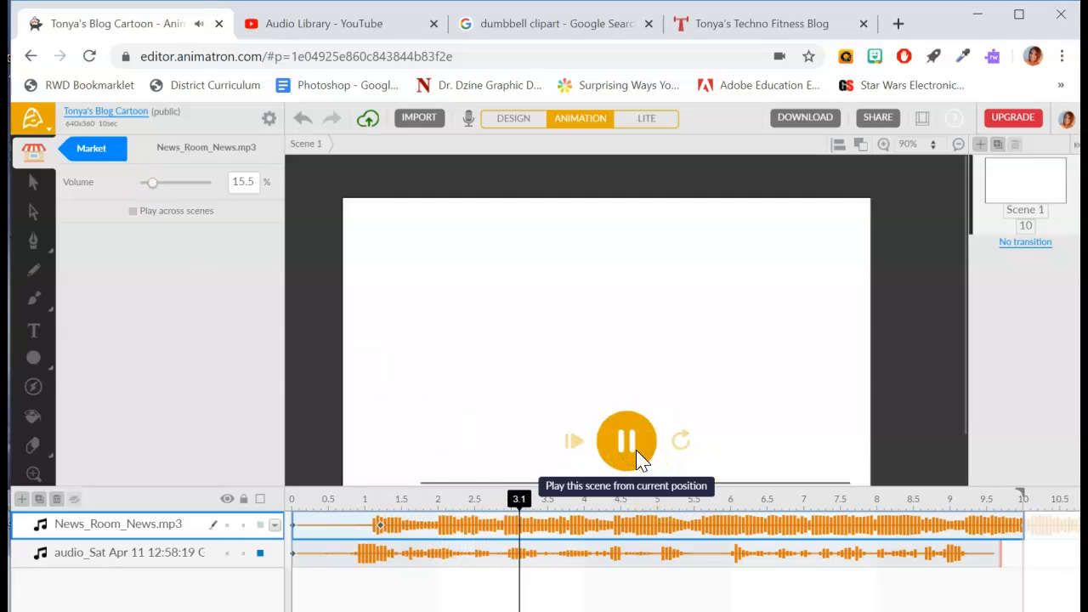
click(636, 449)
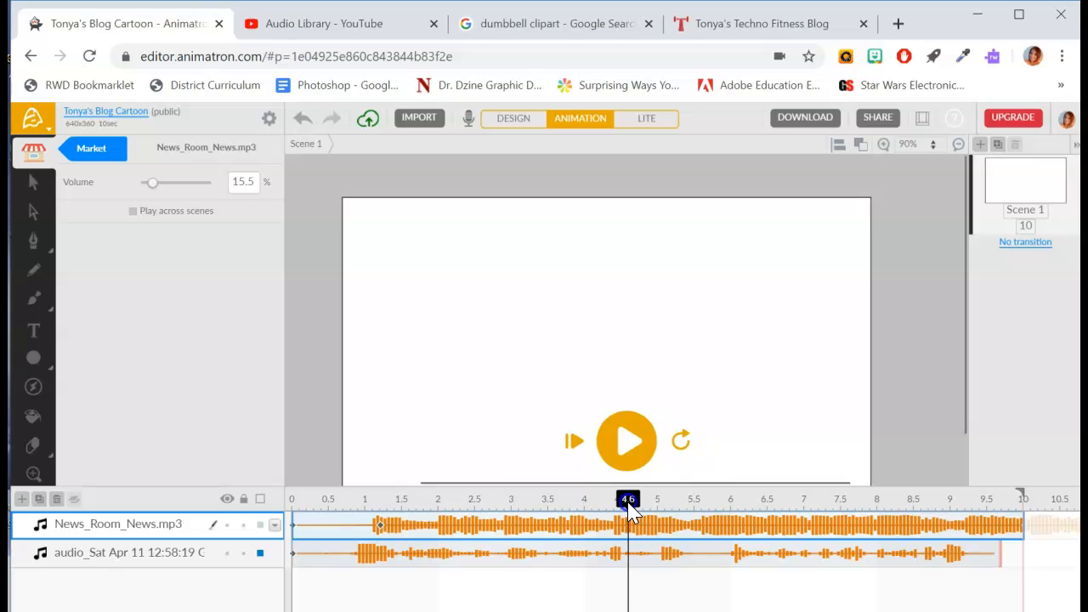
Move the playhead to 9 seconds and play the end of the scene to check the audio mix
drag(629, 508, 623, 510)
drag(622, 510, 949, 537)
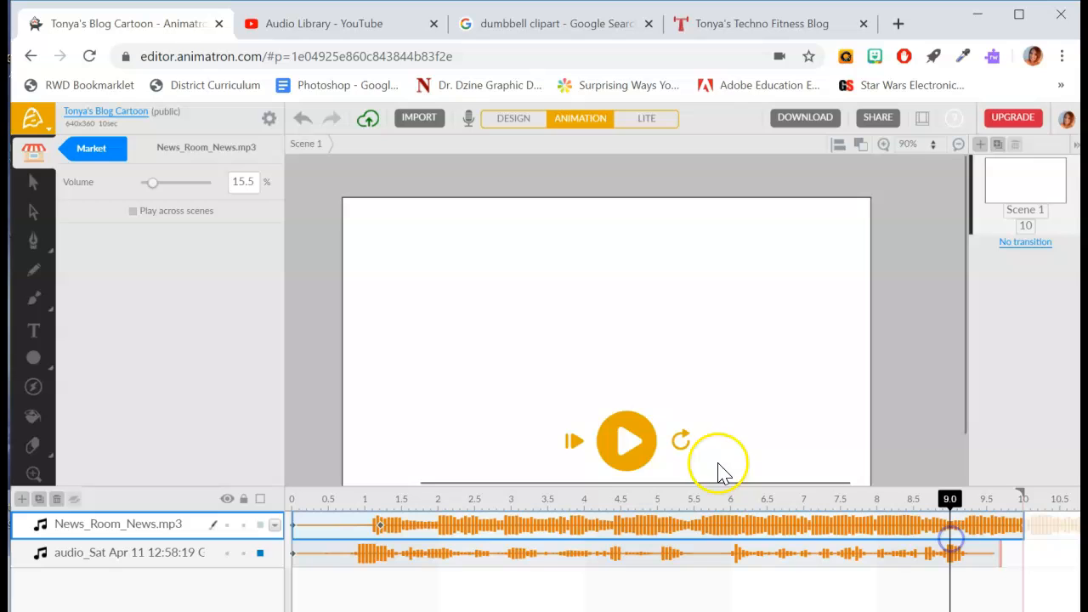
click(621, 450)
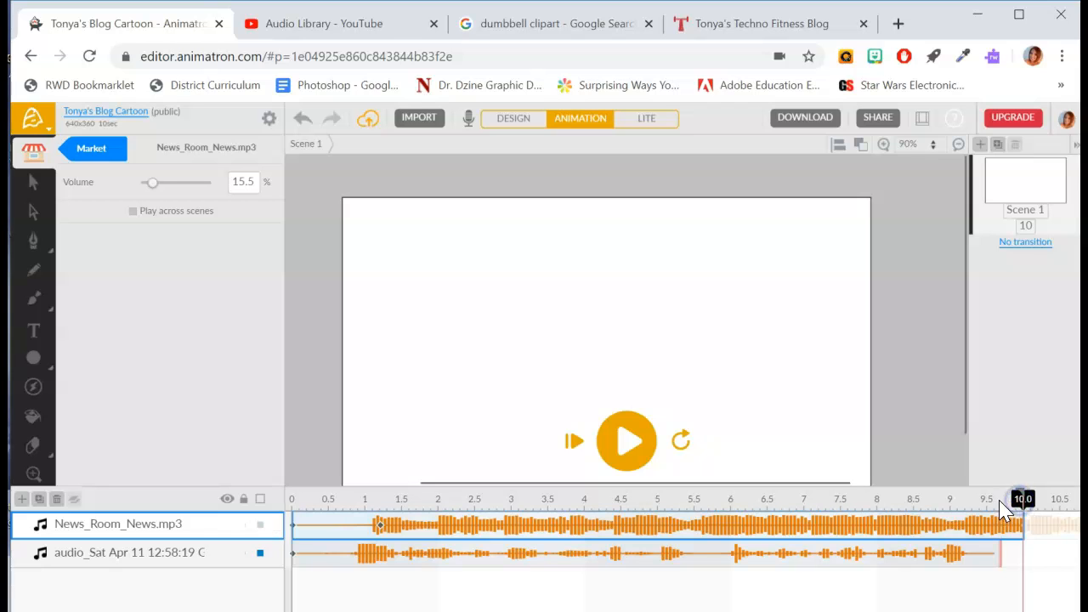
Insert a key frame at 8.5 seconds on the News_Room_News.mp3 layer
drag(942, 511, 913, 500)
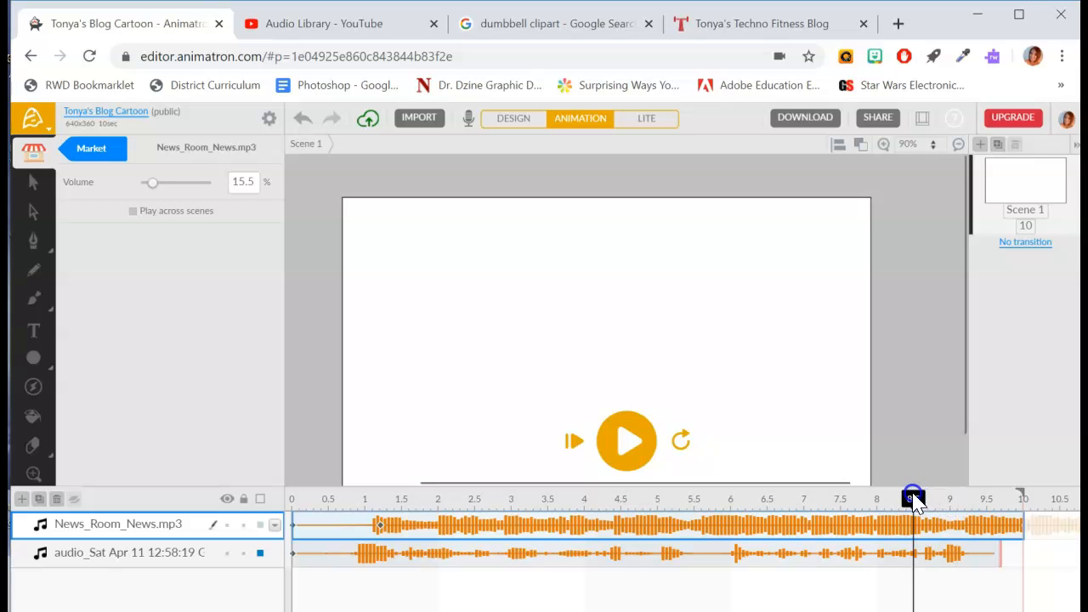
click(917, 533)
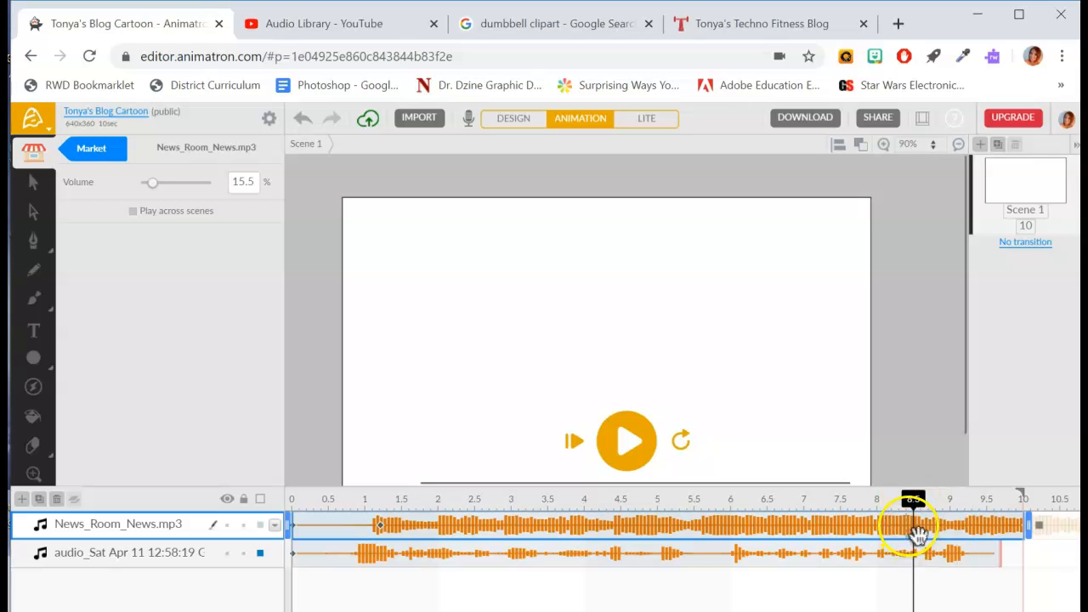
click(911, 524)
right_click(913, 524)
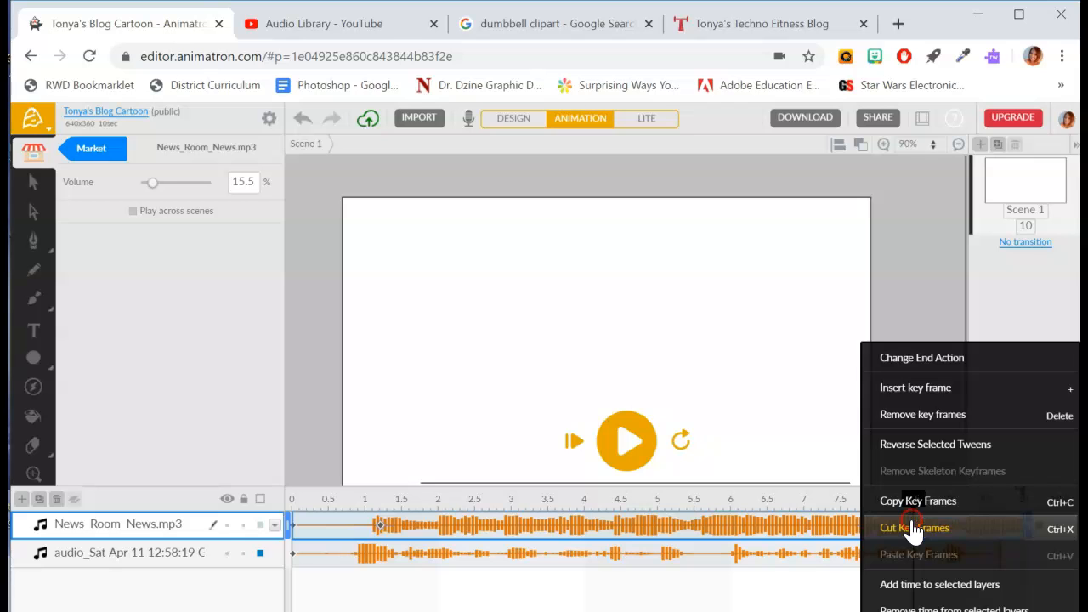
click(959, 388)
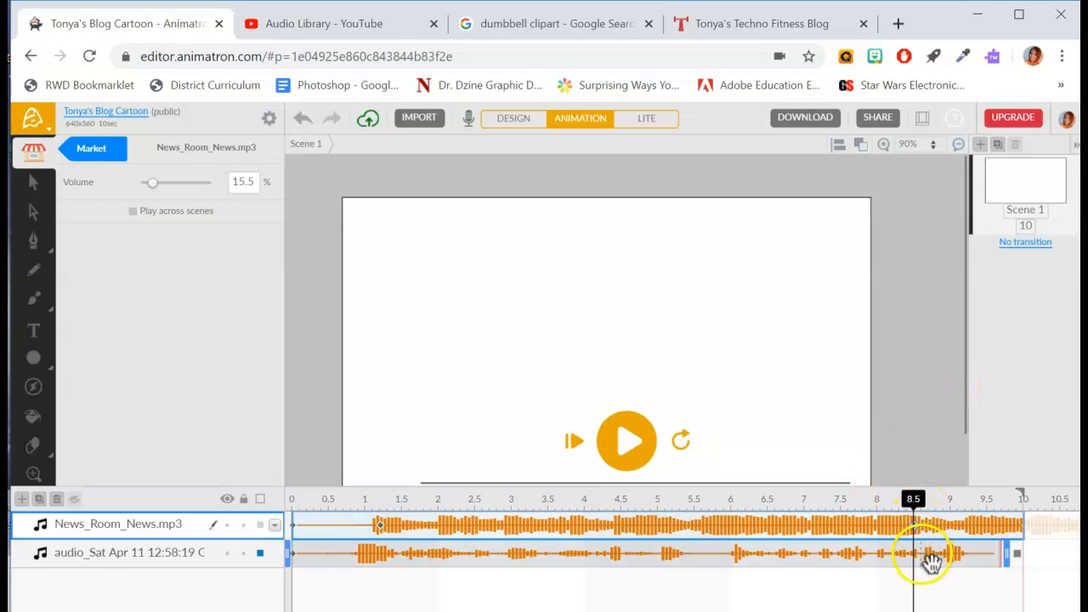
double_click(915, 521)
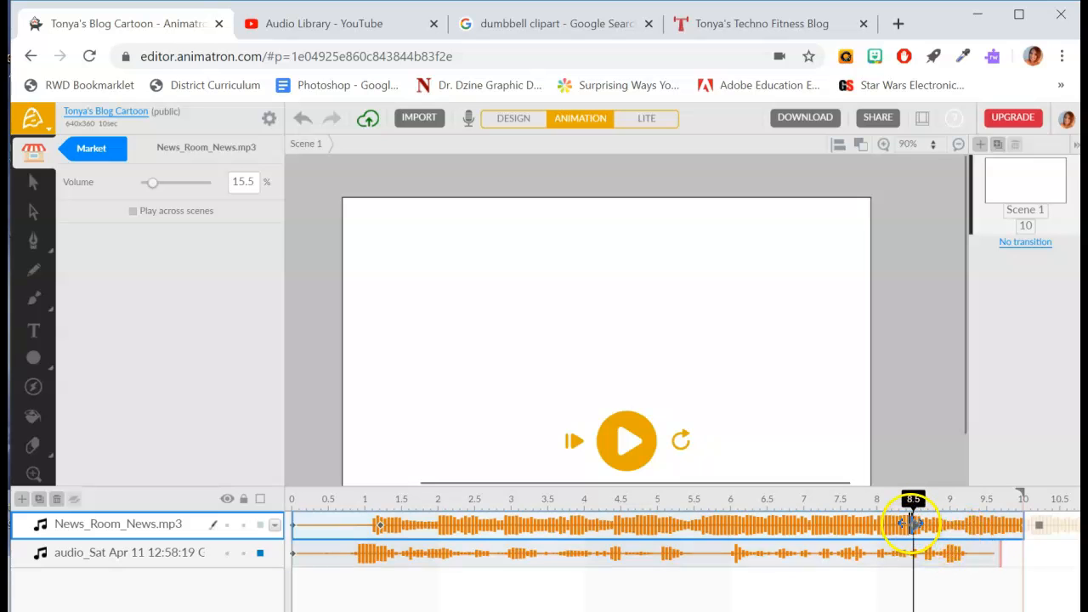
Expand the News_Room_News.mp3 layer's volume track and set the volume to 0% at 9.9 seconds for a fade-out
click(276, 525)
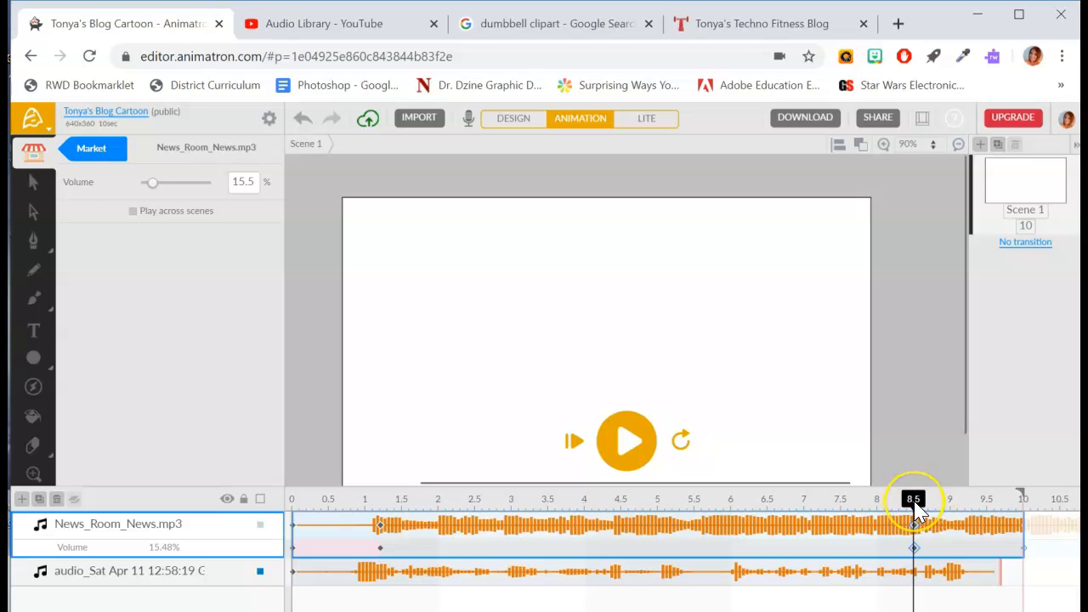
drag(916, 510, 378, 520)
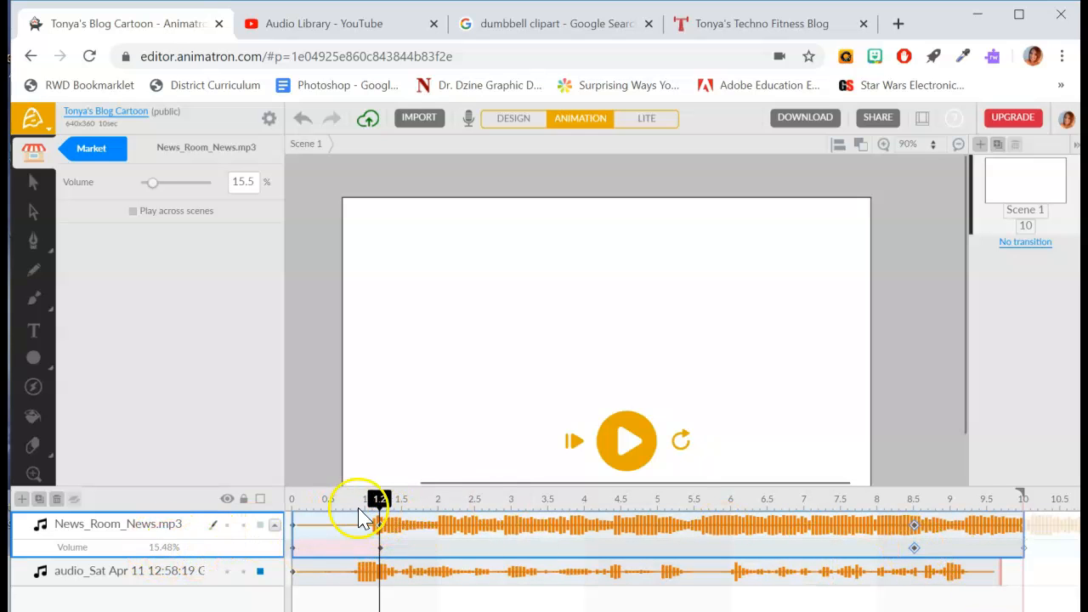
mouse_move(377, 502)
mouse_down()
mouse_move(984, 529)
mouse_move(1024, 535)
mouse_move(1033, 555)
mouse_up()
click(1026, 549)
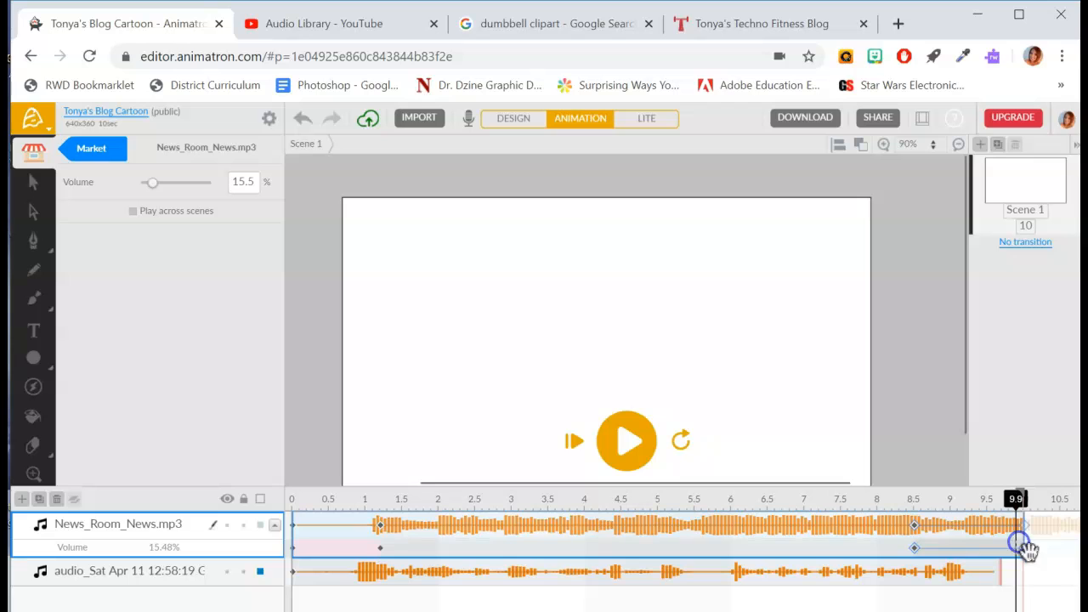
click(1025, 548)
drag(149, 185, 116, 174)
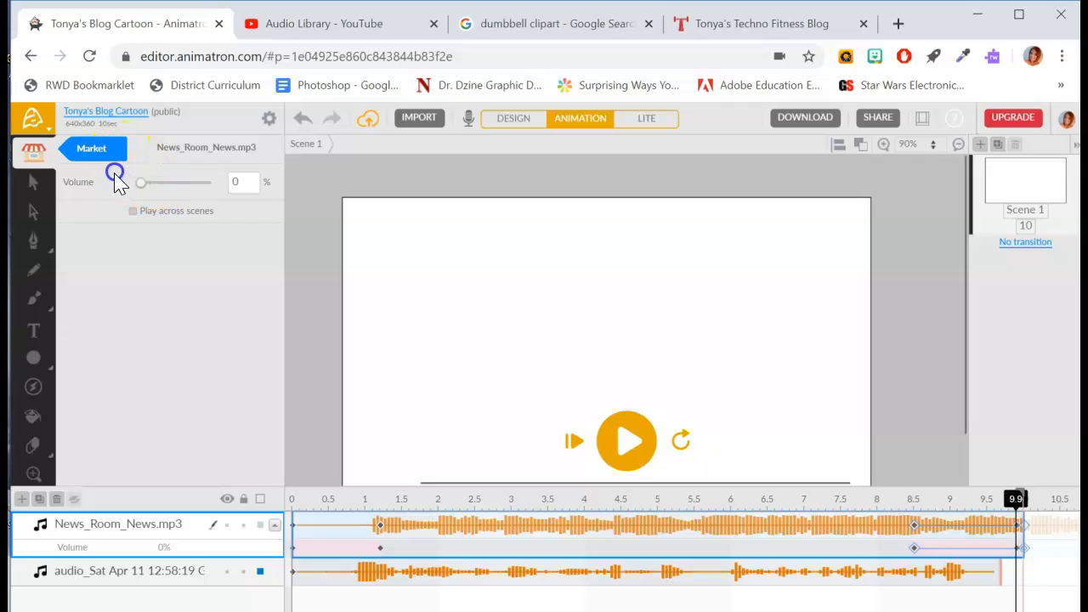
Play the mix from 7.2 seconds to check the music fade-out and collapse the music layer's volume track
drag(1018, 505, 818, 504)
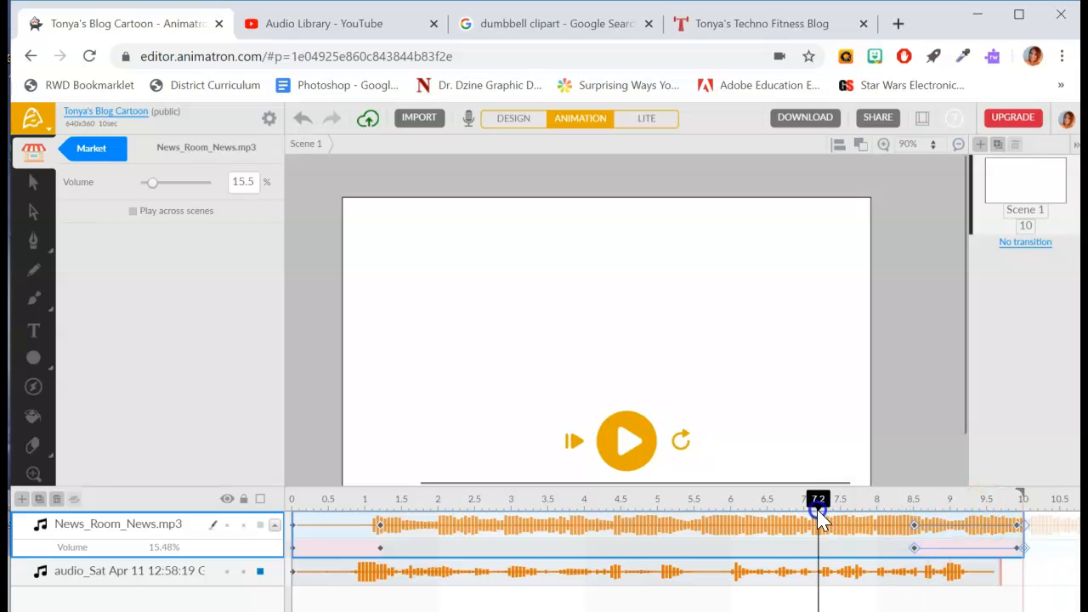
click(628, 454)
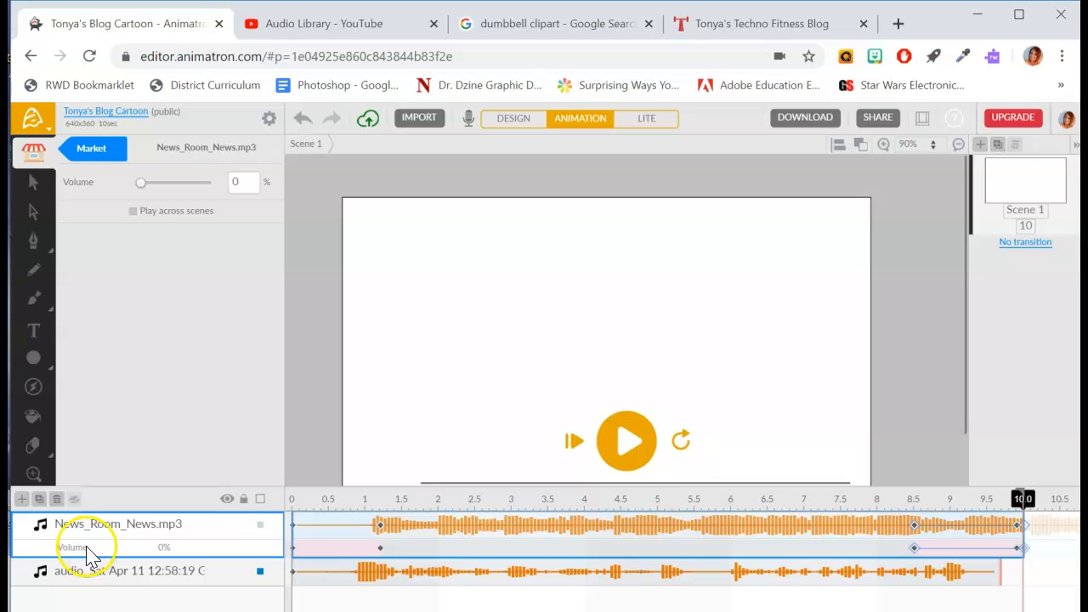
click(272, 527)
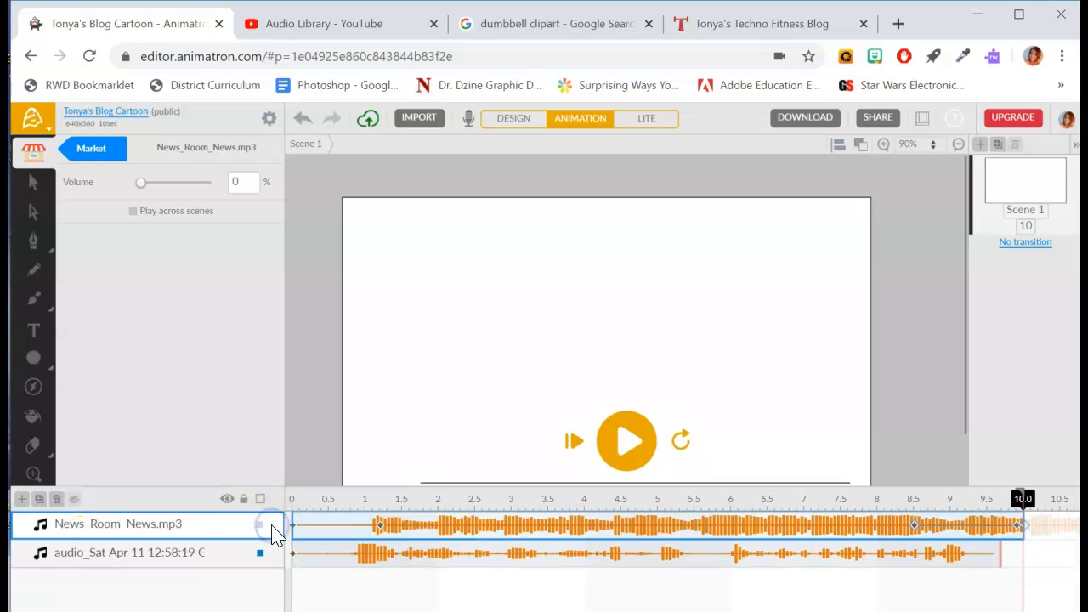
click(279, 529)
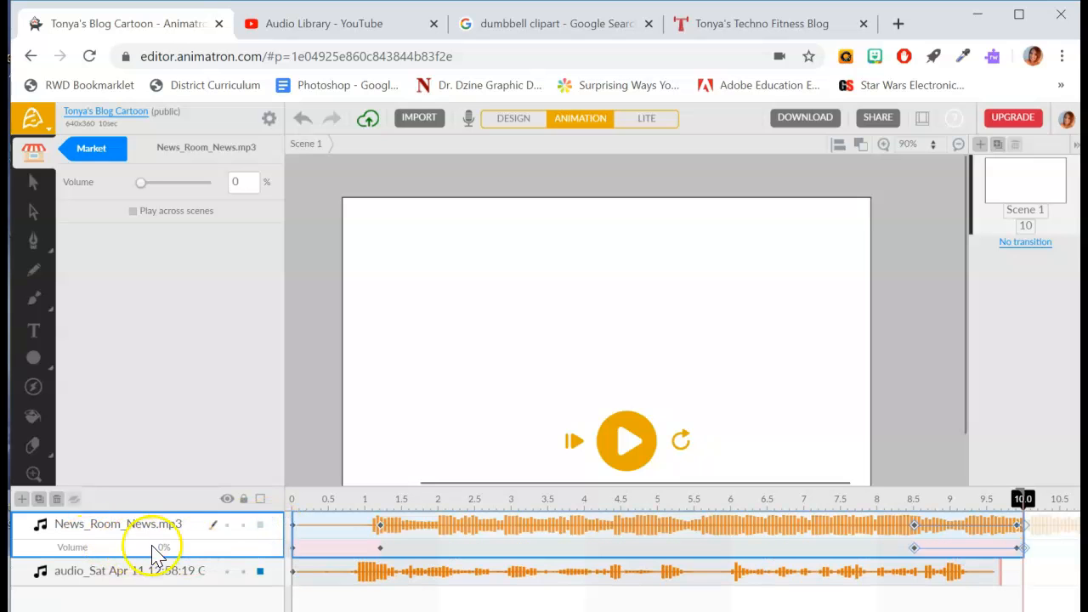
click(281, 517)
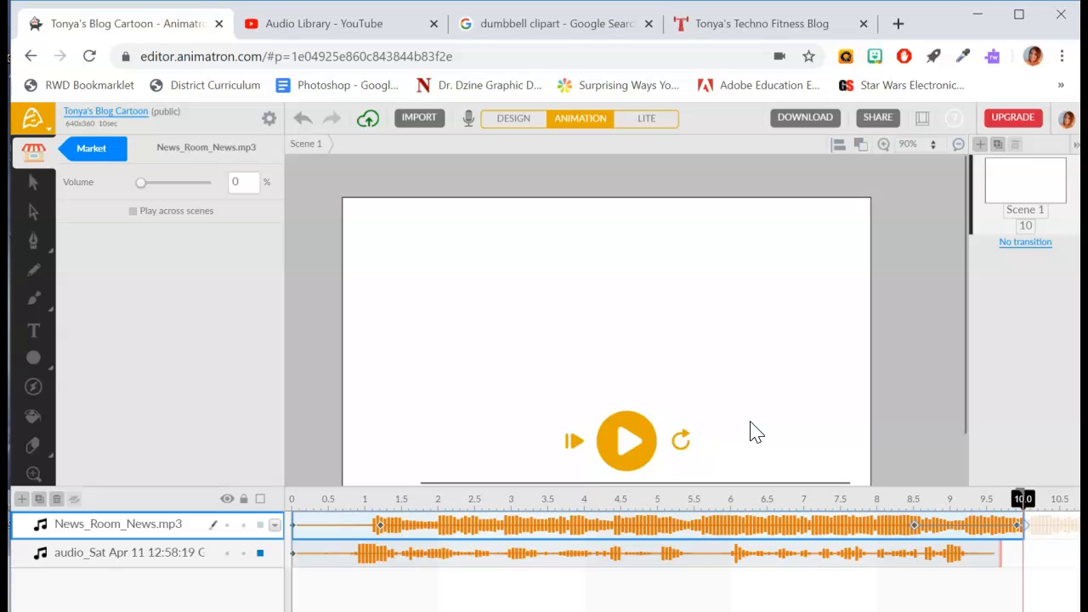
Return the playhead to 0 seconds and add the dark-floored classroom background with bookshelves from the Teachers and Students set to the scene
click(91, 147)
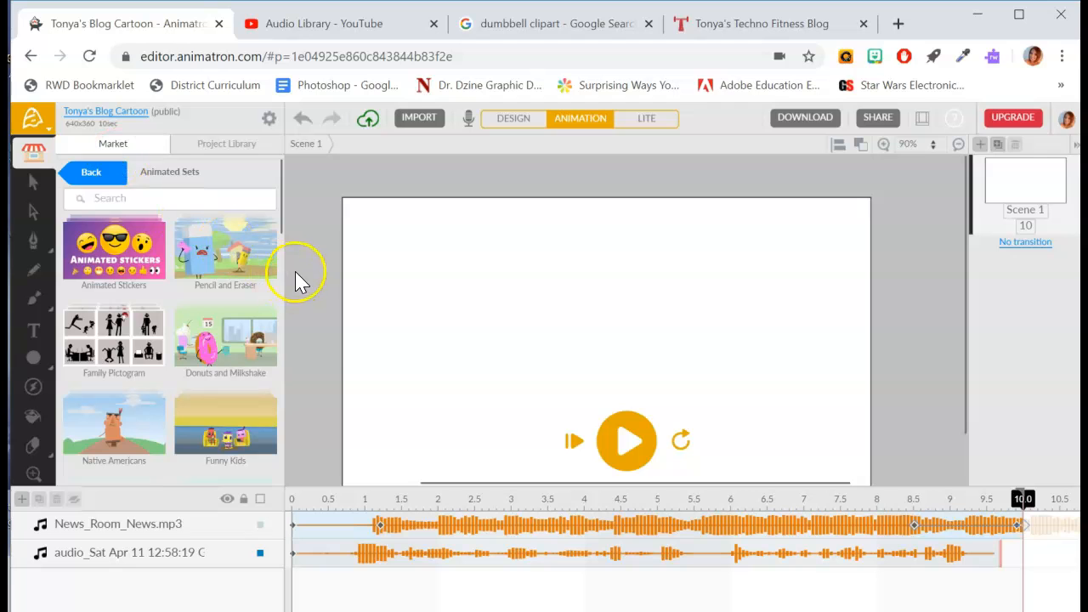
drag(1003, 508, 291, 540)
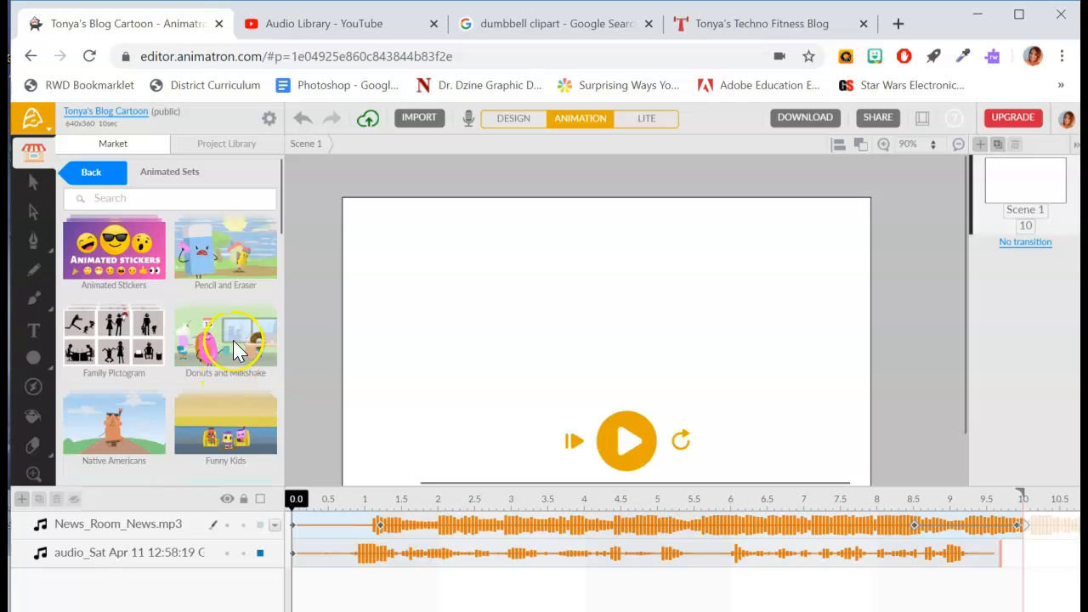
drag(283, 230, 308, 391)
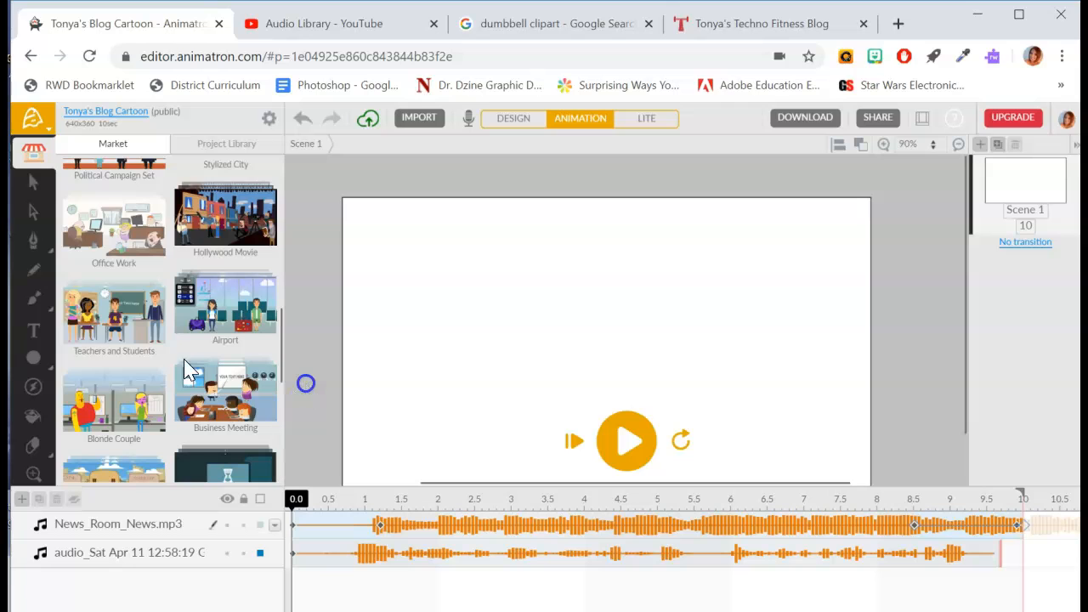
click(101, 322)
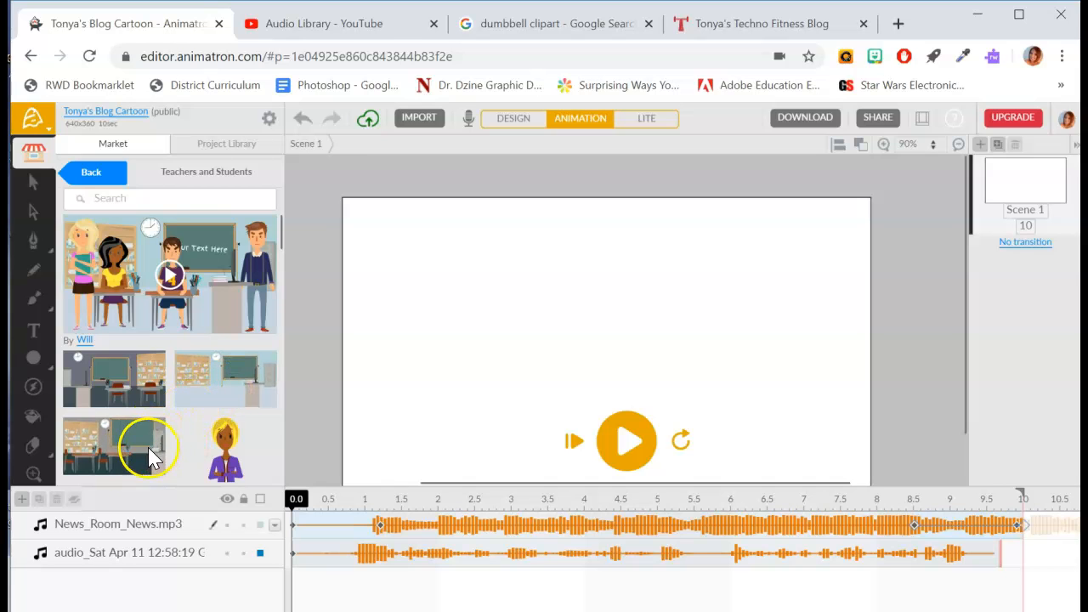
drag(149, 455, 626, 342)
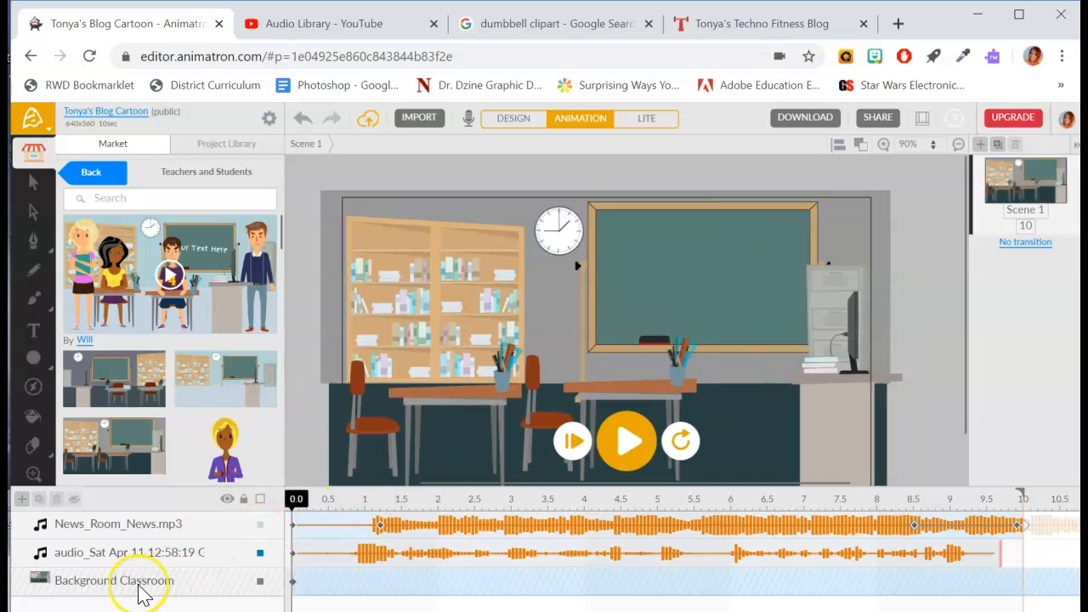
Unlock the Background Classroom layer and lock it again
click(170, 584)
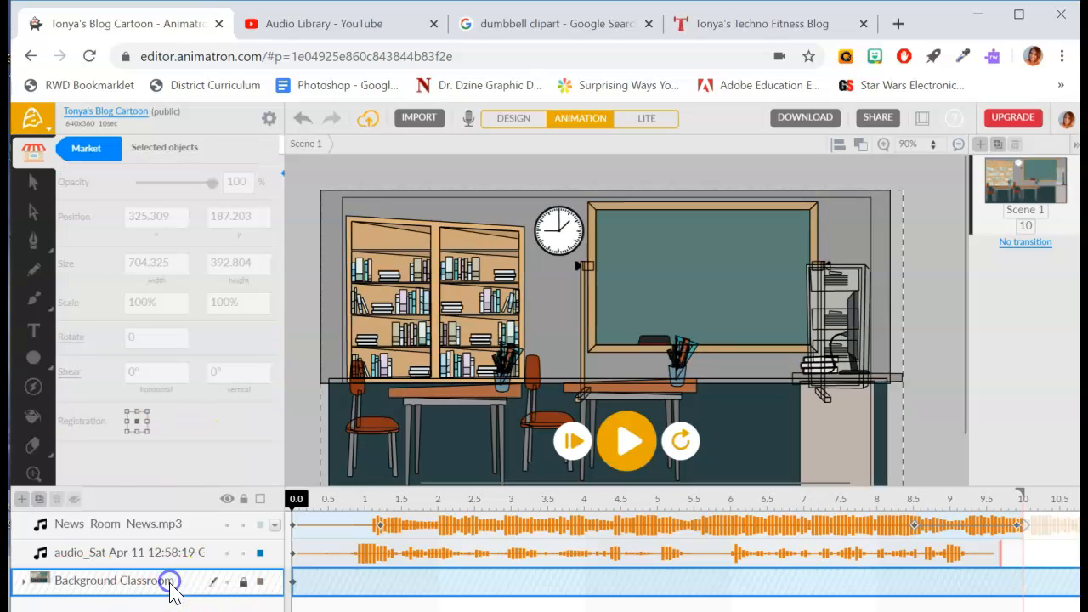
click(243, 581)
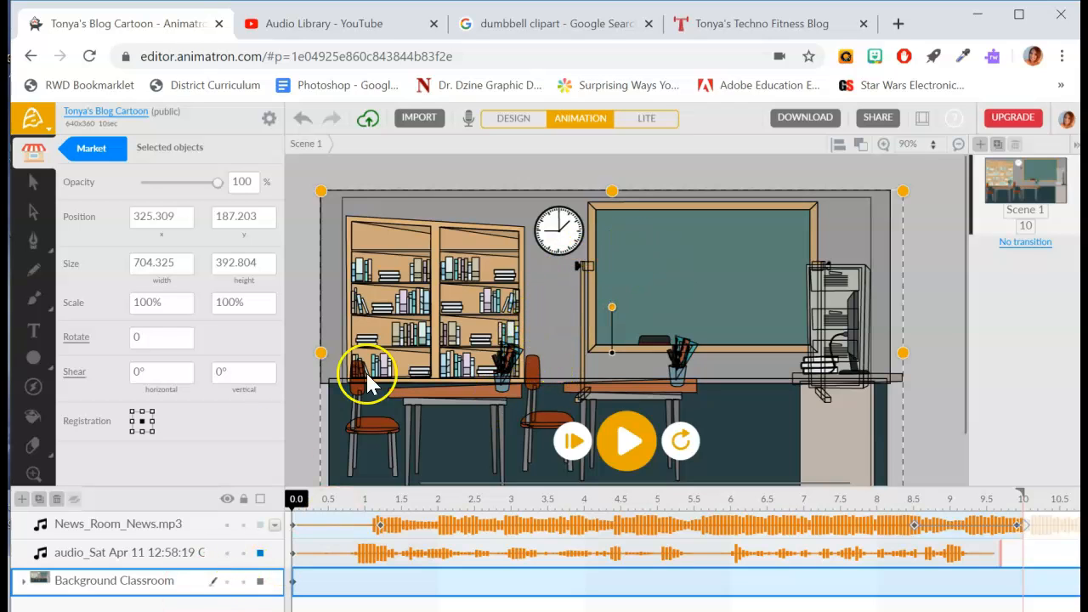
click(243, 581)
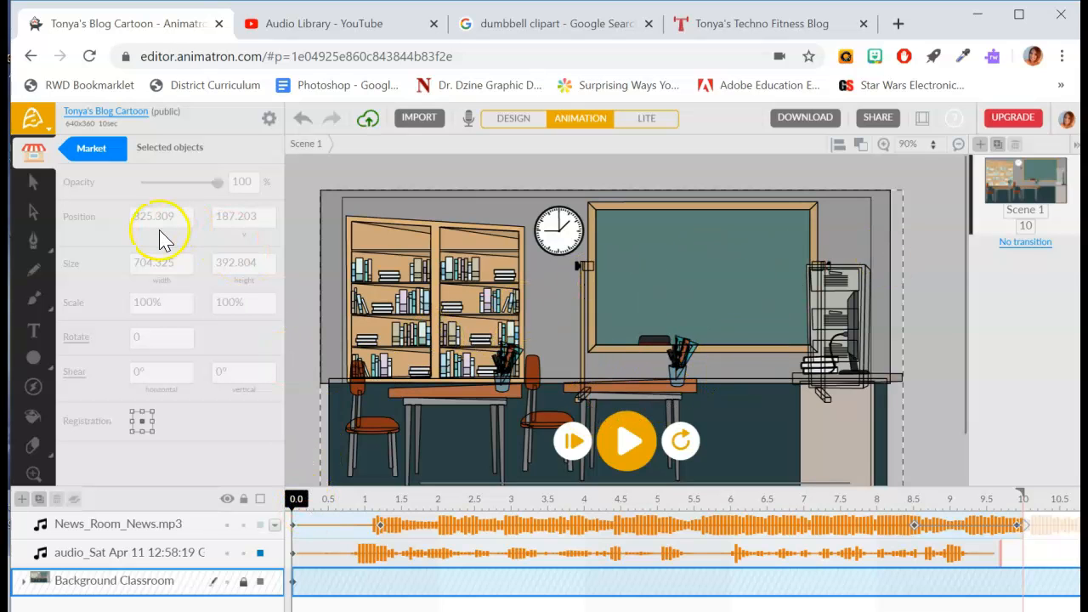
Look through the Teachers and Students characters and the other Animated Sets for a suitable talking character
click(109, 152)
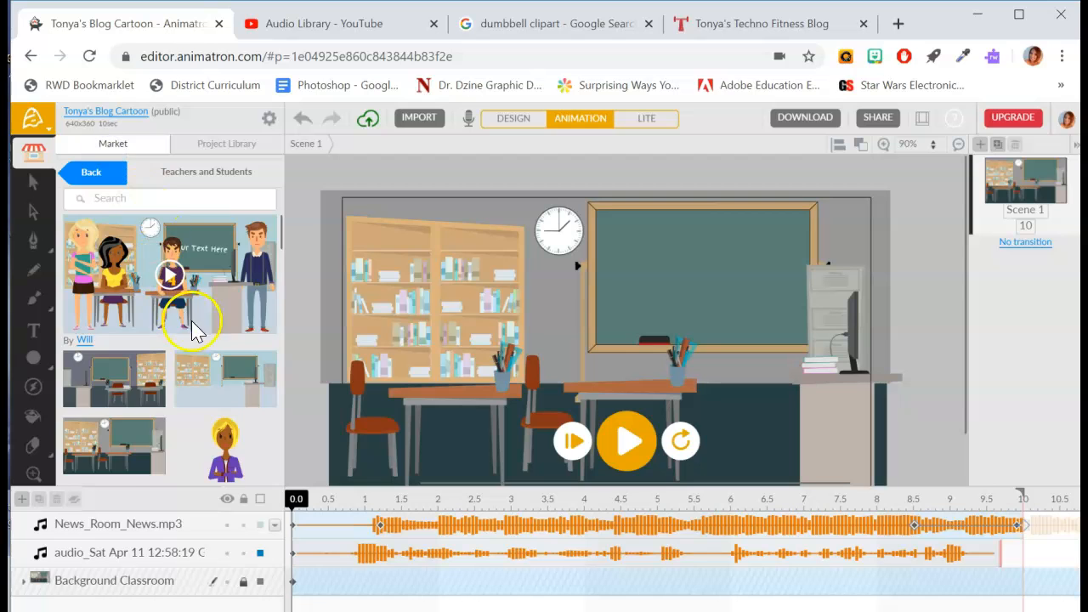
scroll(219, 315, down, 5)
scroll(235, 302, down, 5)
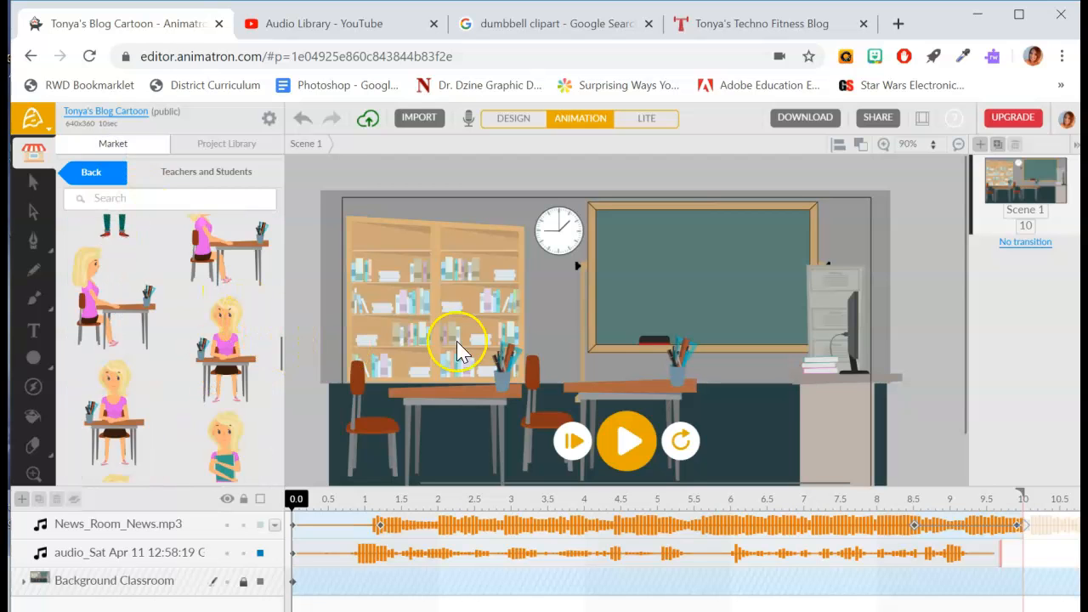
scroll(284, 374, up, 10)
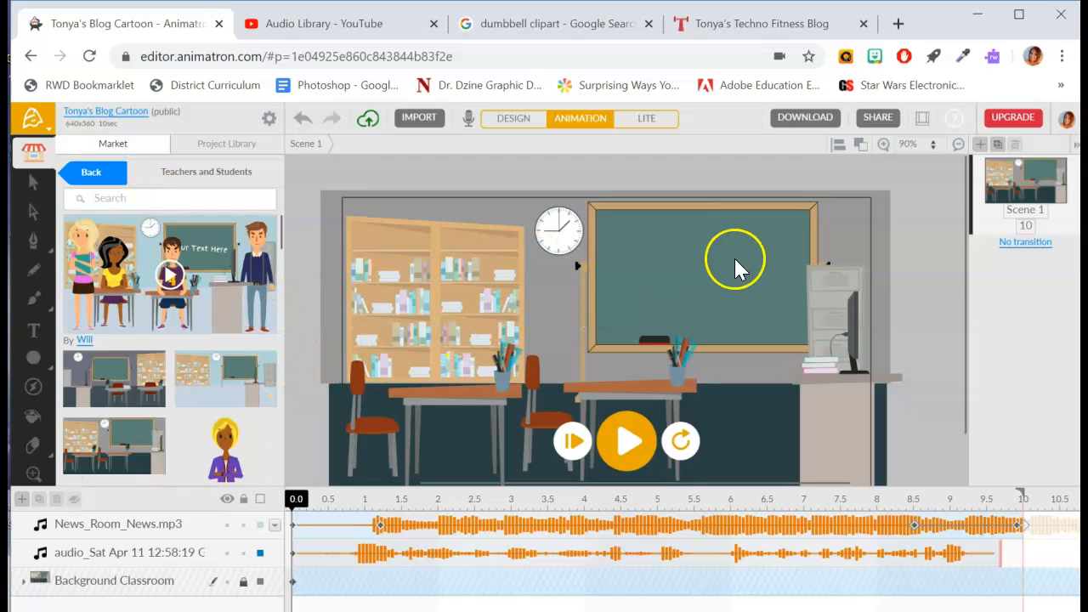
click(99, 185)
drag(281, 255, 287, 408)
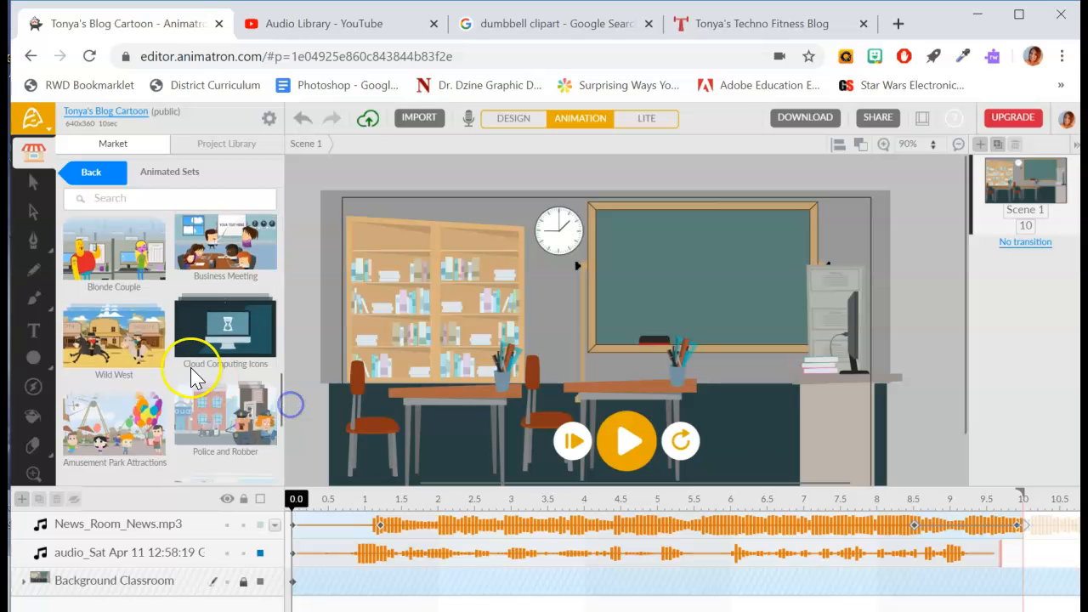
scroll(179, 363, down, 2)
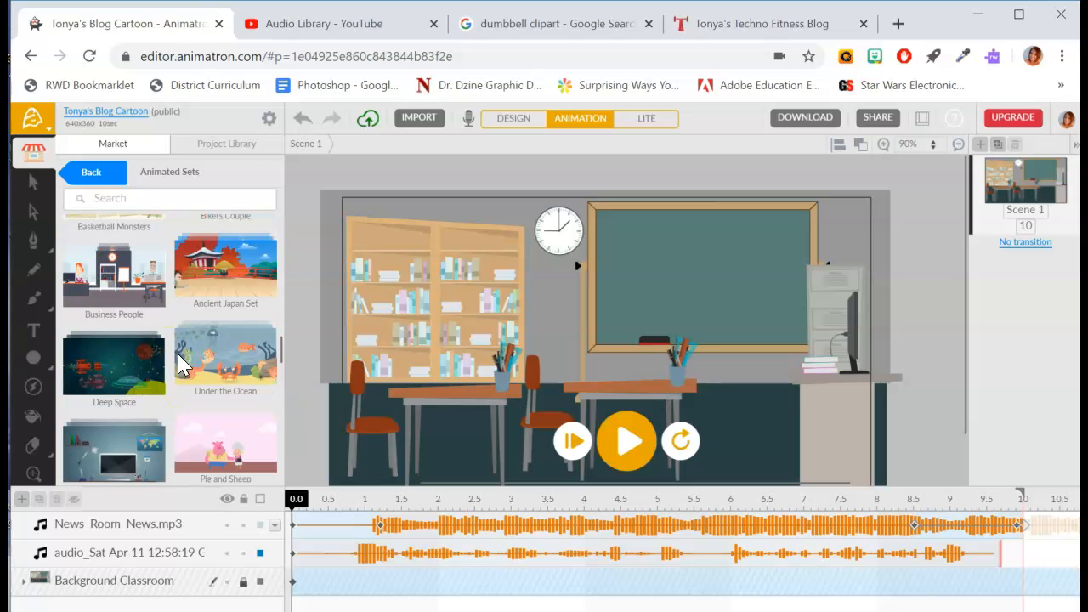
scroll(178, 364, down, 2)
scroll(185, 364, down, 4)
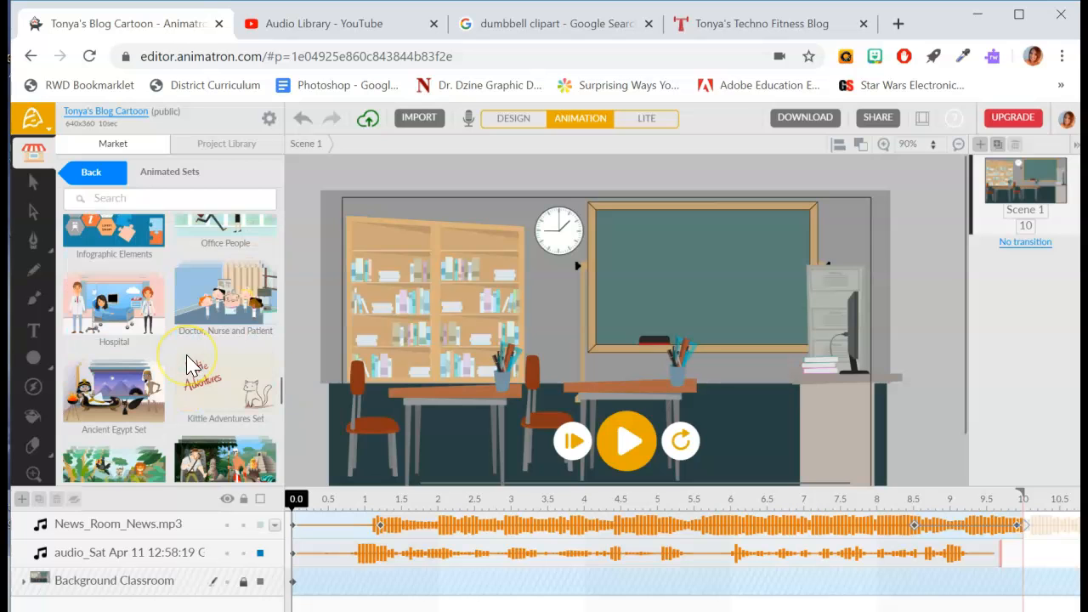
scroll(192, 364, down, 8)
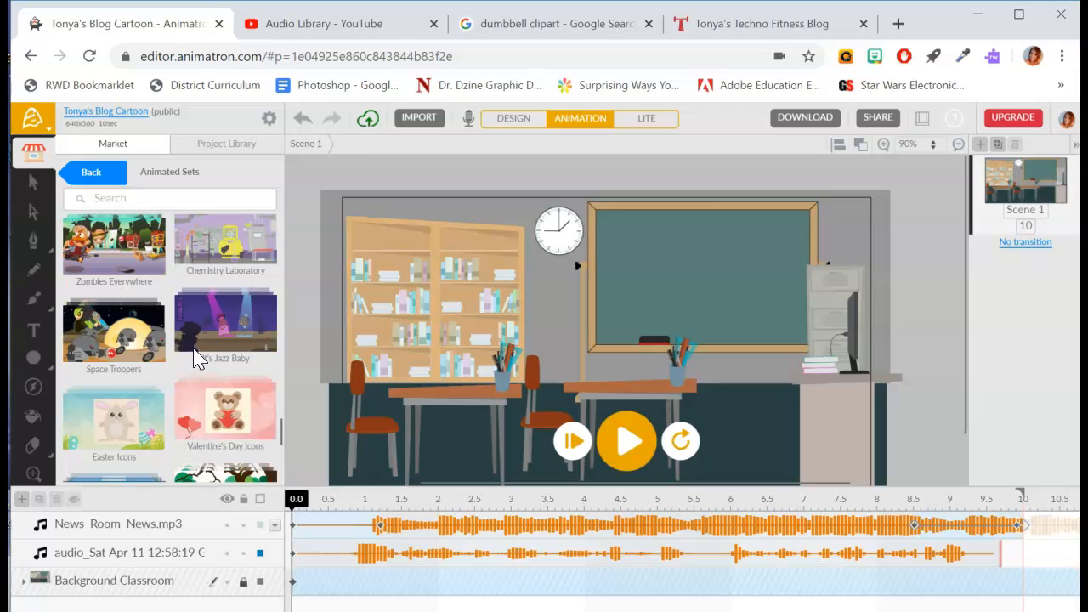
Search the market for "talk", limit the results to sets and open the Business People set
click(133, 199)
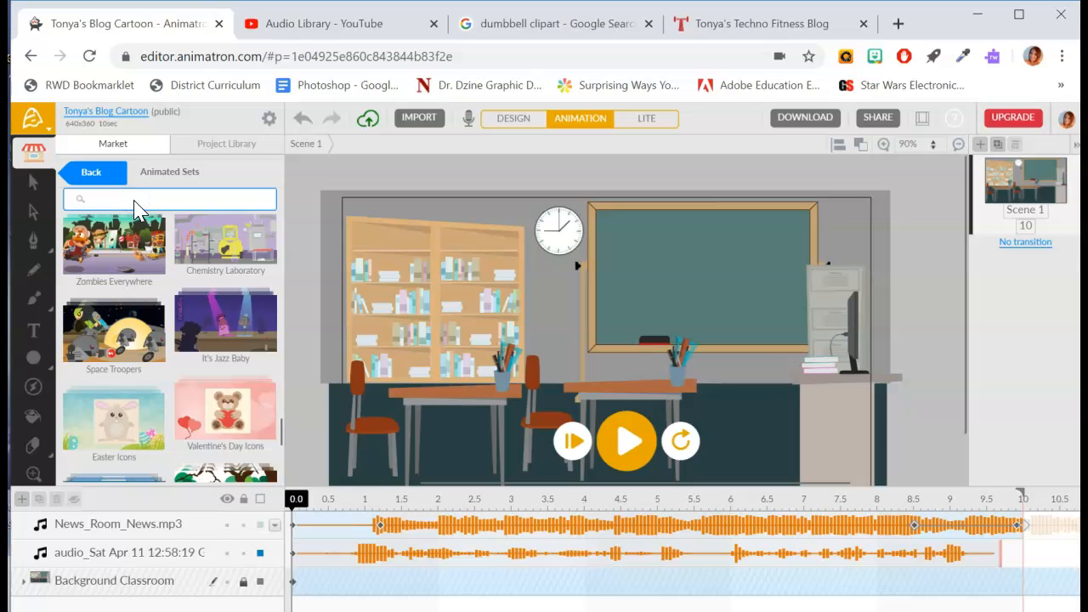
text(talk)
key(Return)
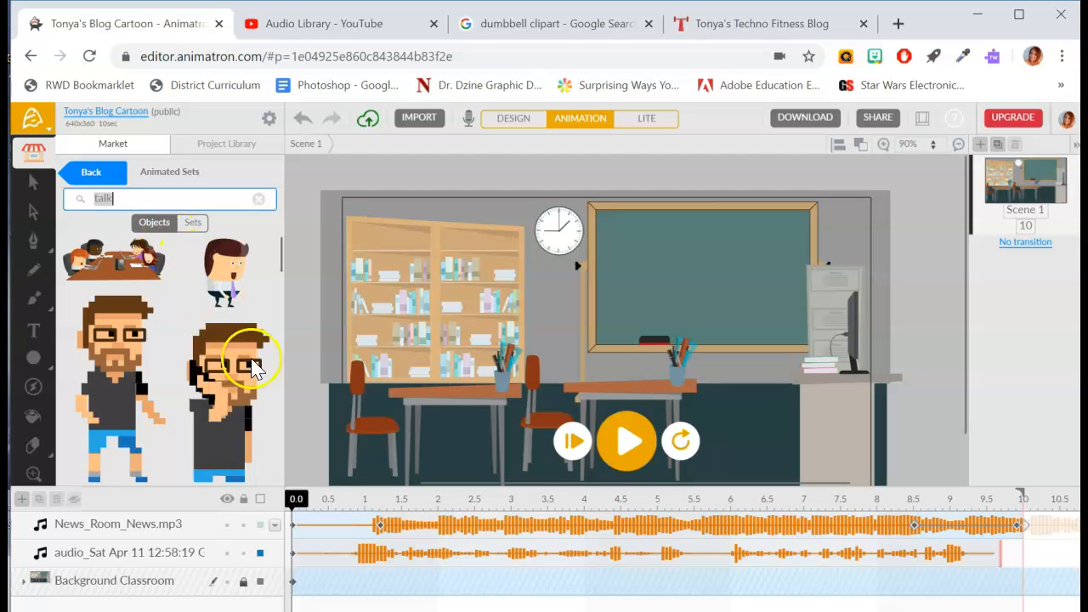
click(196, 224)
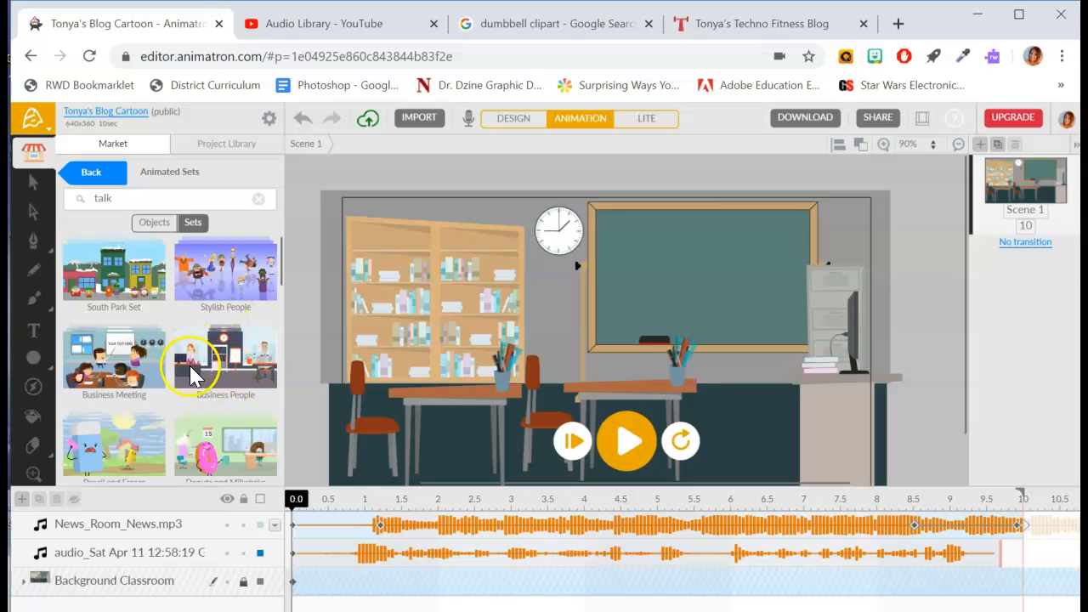
click(218, 353)
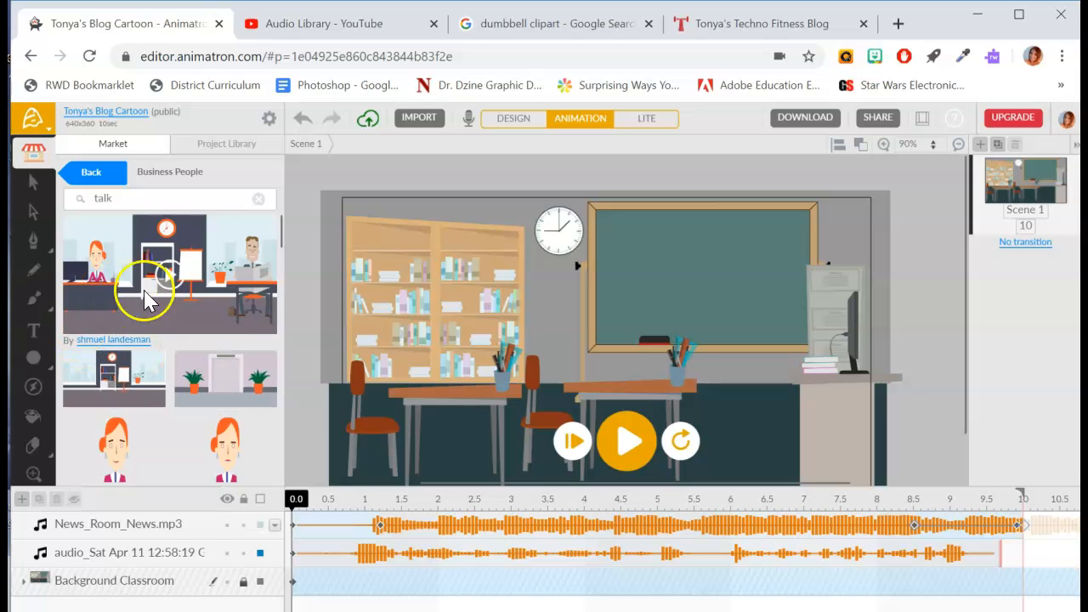
Look through the red-haired woman's poses in the Business People set for a suitable talking pose
scroll(223, 338, down, 5)
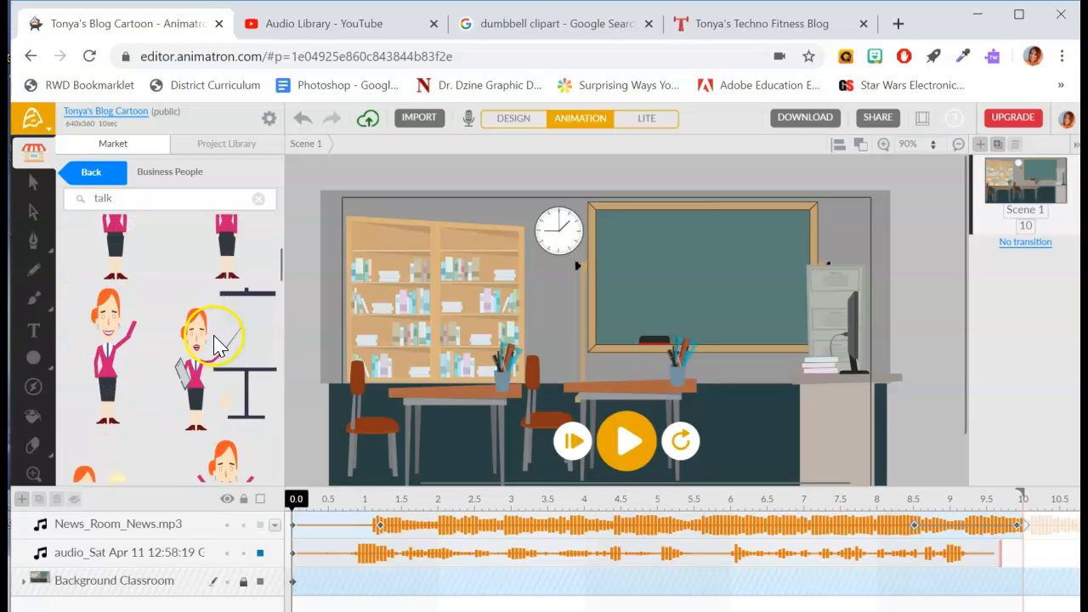
scroll(216, 344, down, 2)
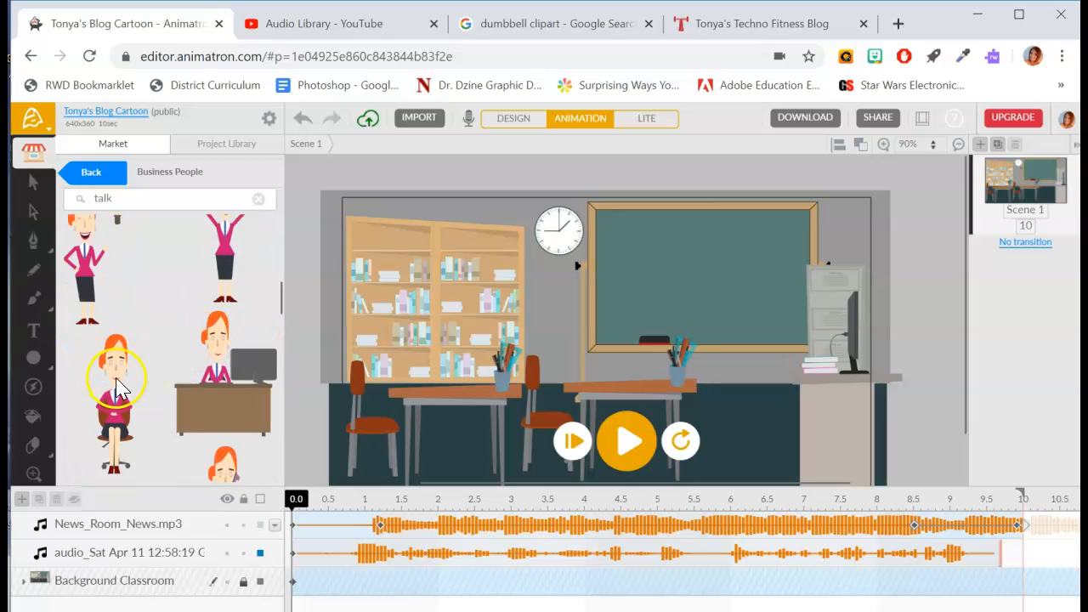
scroll(128, 387, up, 2)
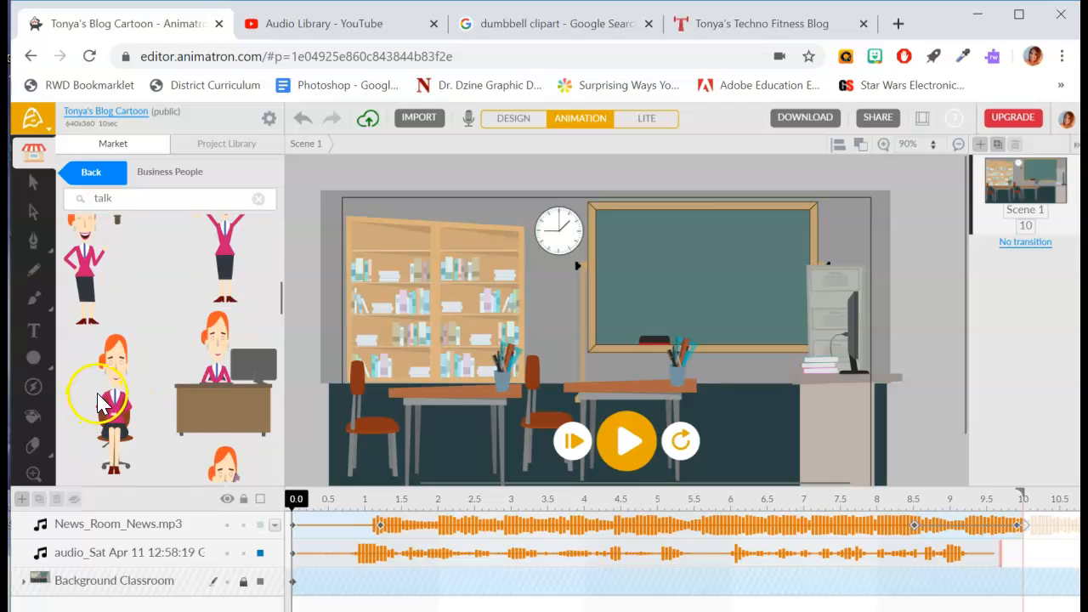
scroll(100, 403, down, 2)
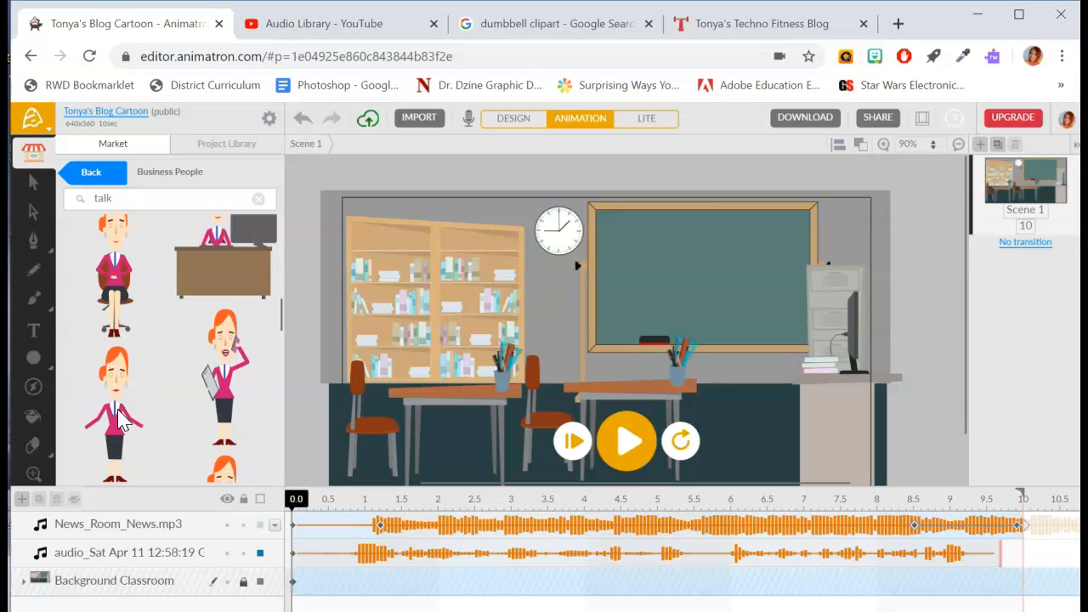
drag(119, 418, 783, 357)
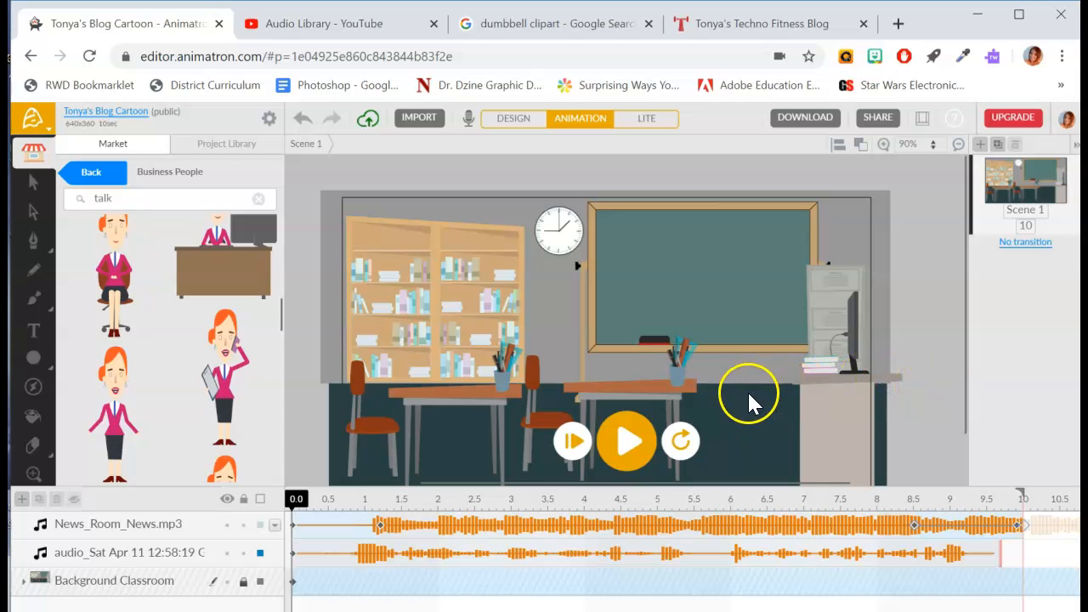
Add the side-facing walking woman, enlarge her to about 84 × 252 and place her off the scene's left edge at x -46, y 210
scroll(142, 415, down, 3)
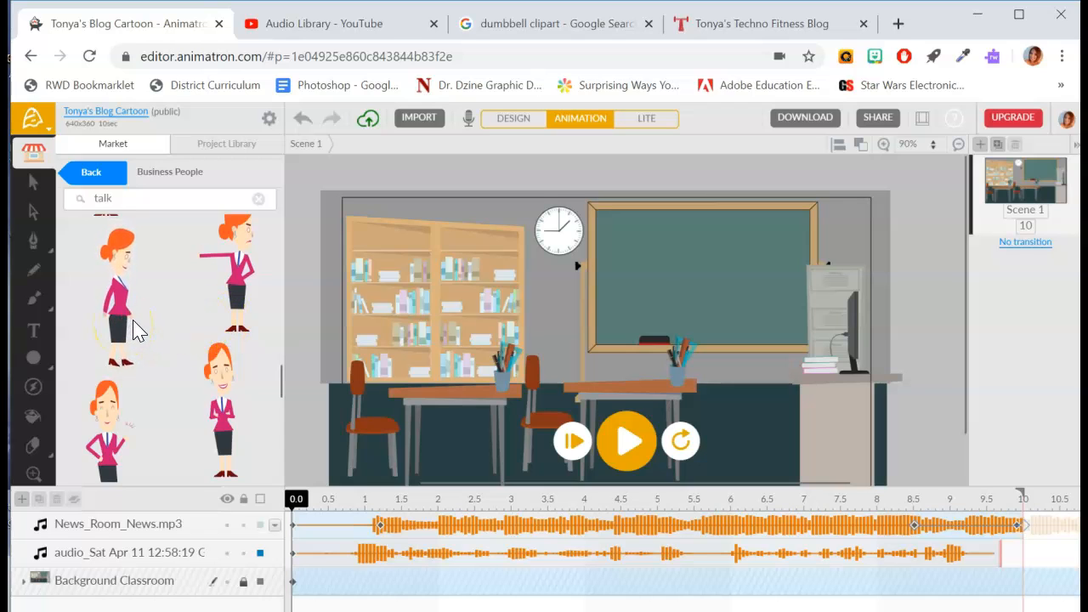
scroll(143, 329, up, 2)
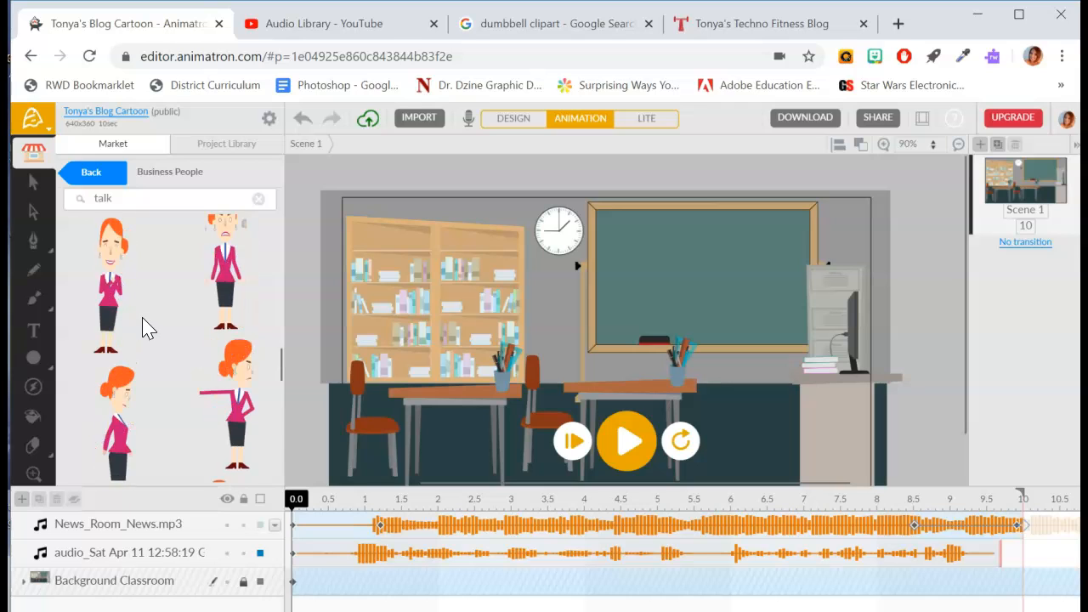
scroll(143, 329, down, 2)
click(125, 325)
drag(124, 325, 328, 392)
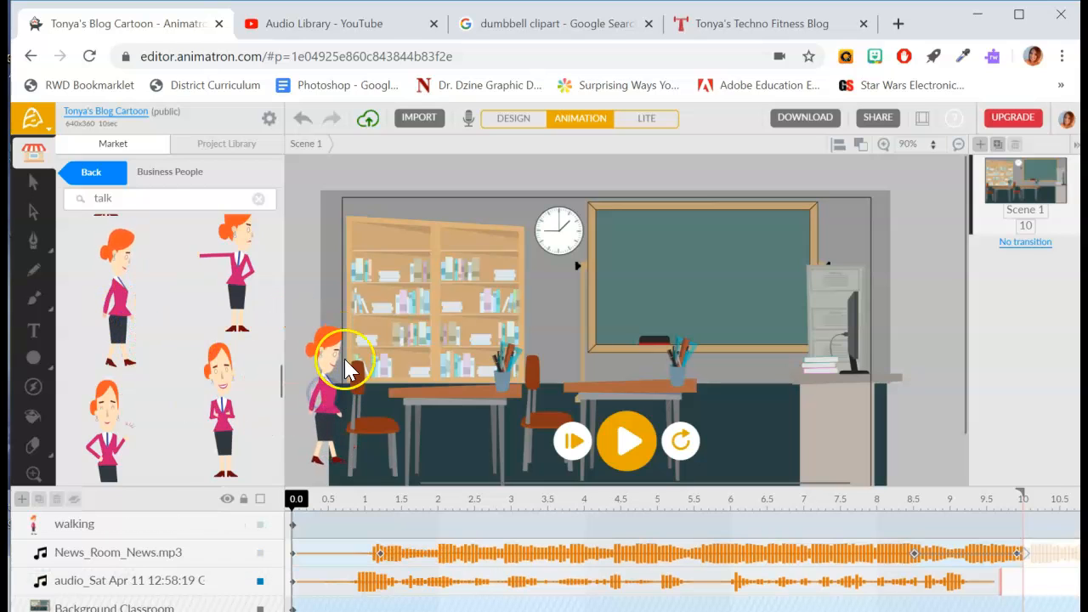
drag(339, 335, 399, 305)
drag(342, 390, 312, 380)
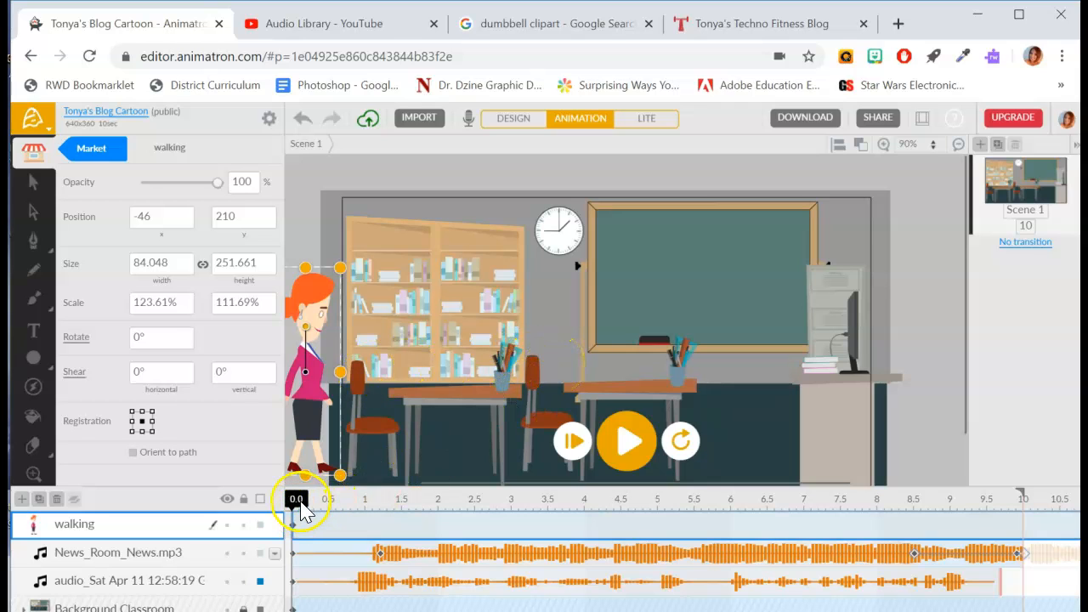
Insert a key frame on the walking layer at 1.0 s and move the woman in front of the bookshelves, about x 142, y 211
drag(300, 509, 365, 518)
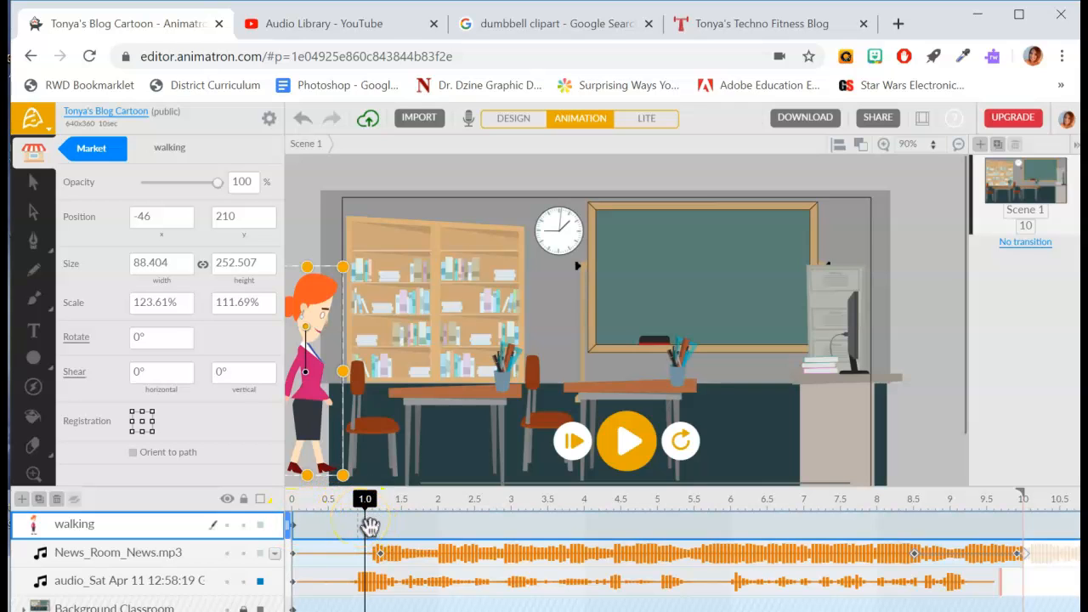
right_click(367, 525)
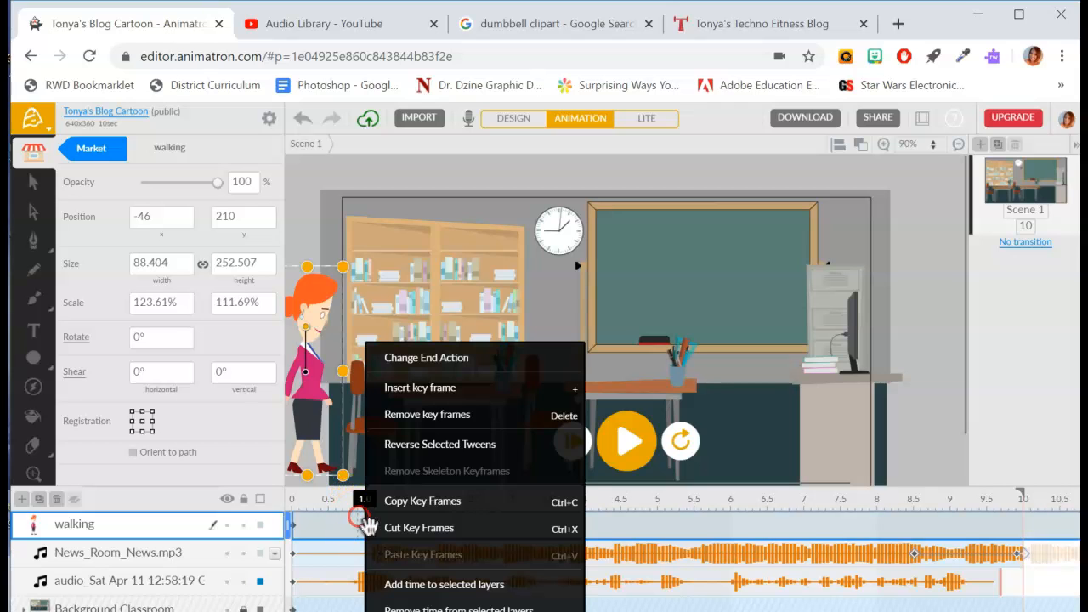
click(443, 390)
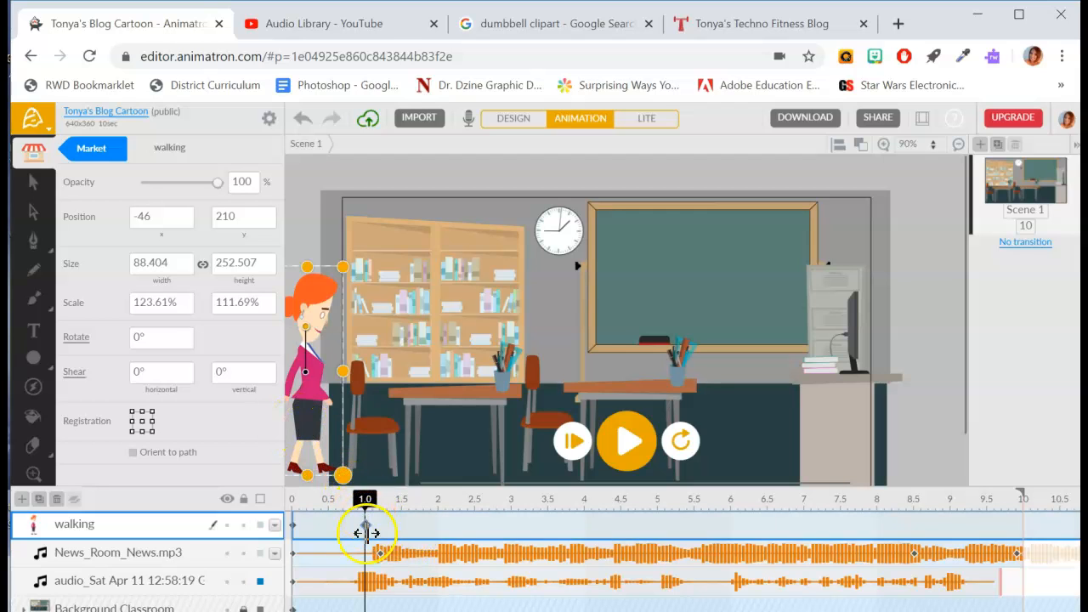
drag(316, 436, 471, 429)
Play the walk-in from 0 seconds to check it, and return the playhead to 1.0 s
drag(365, 500, 292, 515)
click(618, 449)
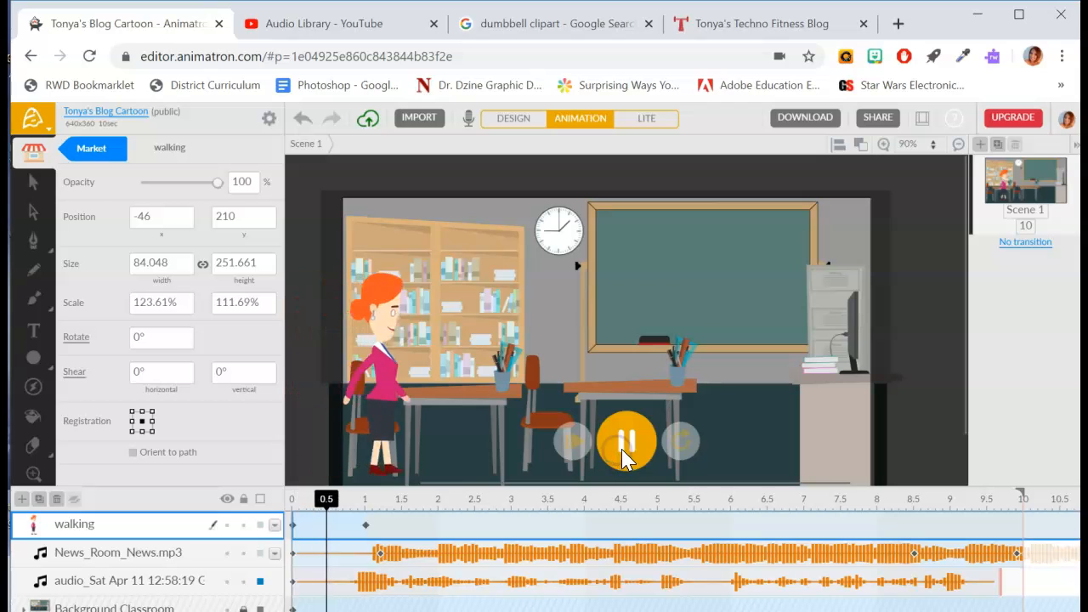
click(625, 446)
drag(377, 518, 368, 501)
click(456, 385)
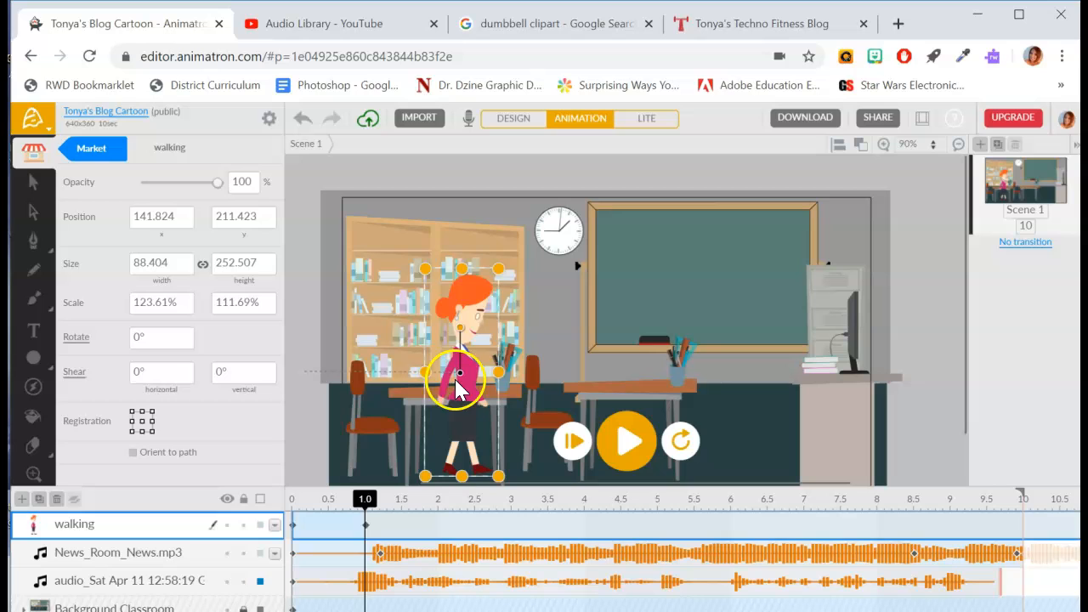
Add the front-facing talking woman with outspread arms from the Business People set over the walking woman at 1.0 s
click(98, 161)
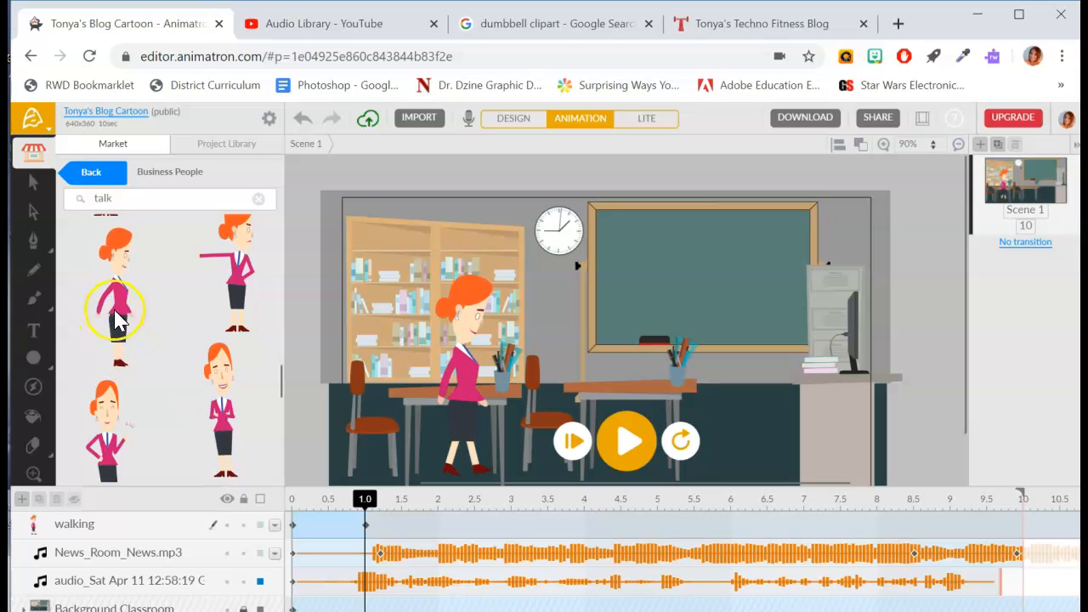
scroll(151, 340, up, 2)
scroll(114, 302, up, 2)
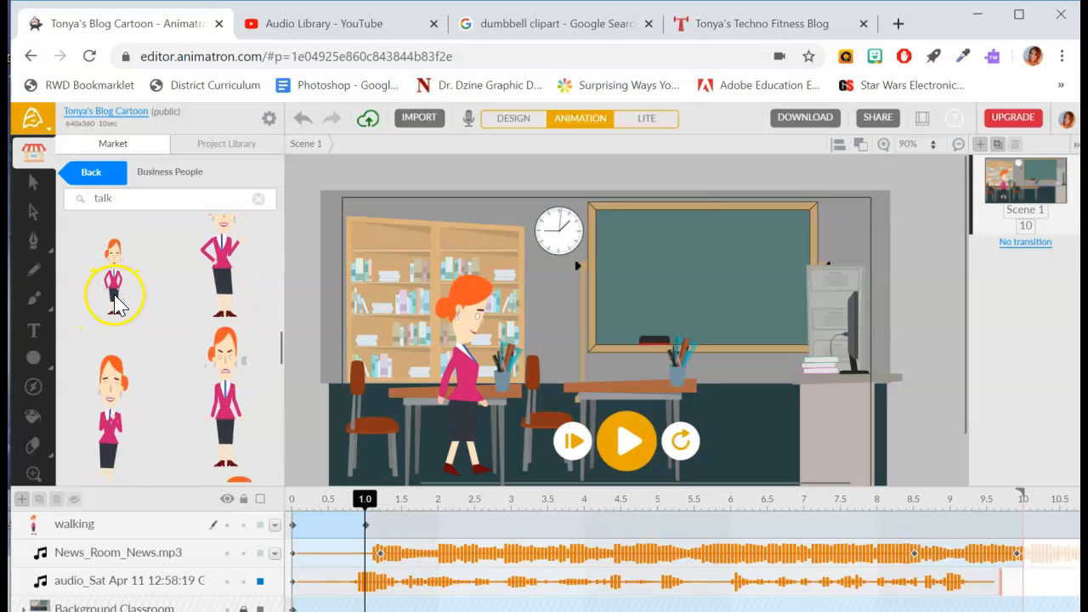
scroll(119, 308, up, 2)
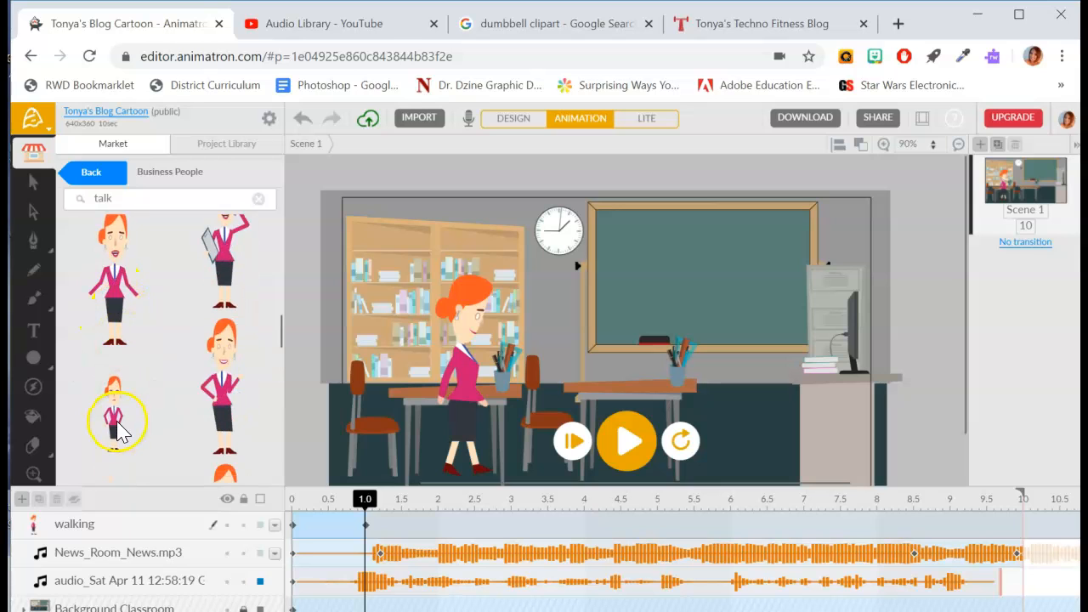
scroll(119, 425, up, 2)
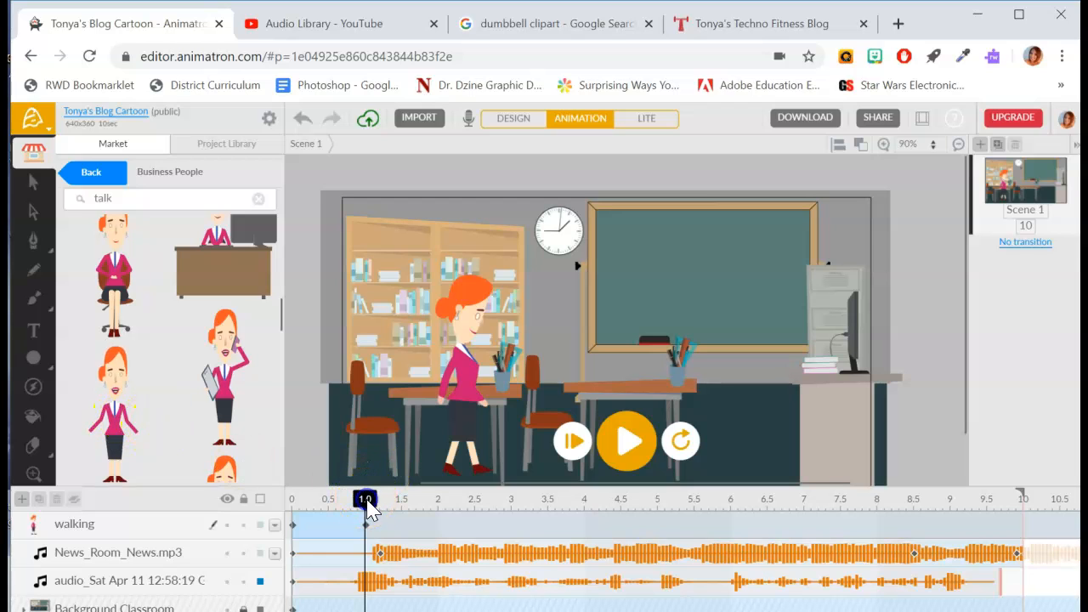
drag(124, 412, 461, 408)
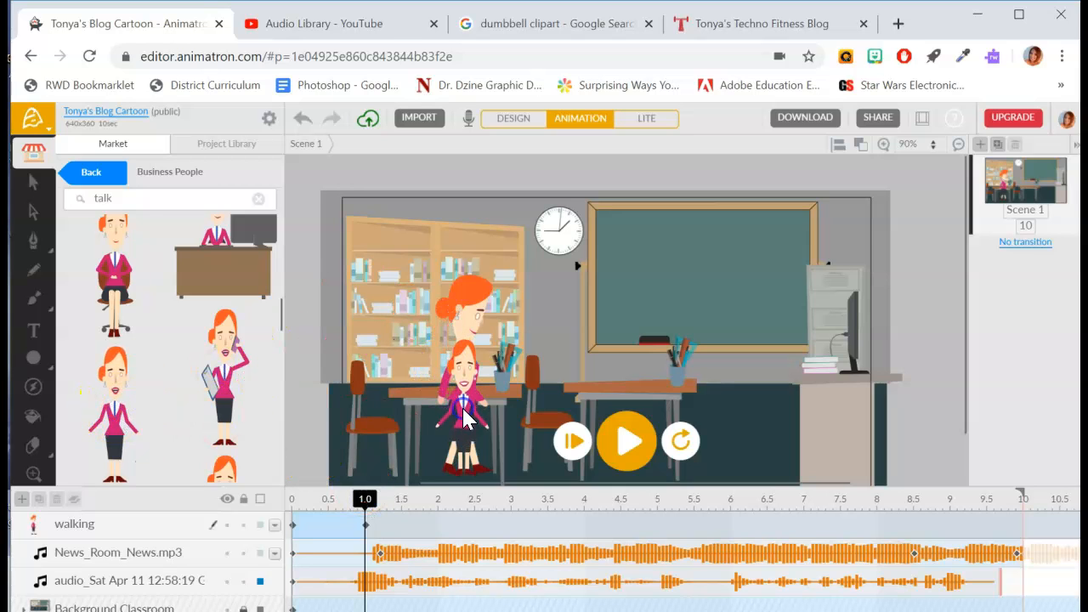
click(465, 362)
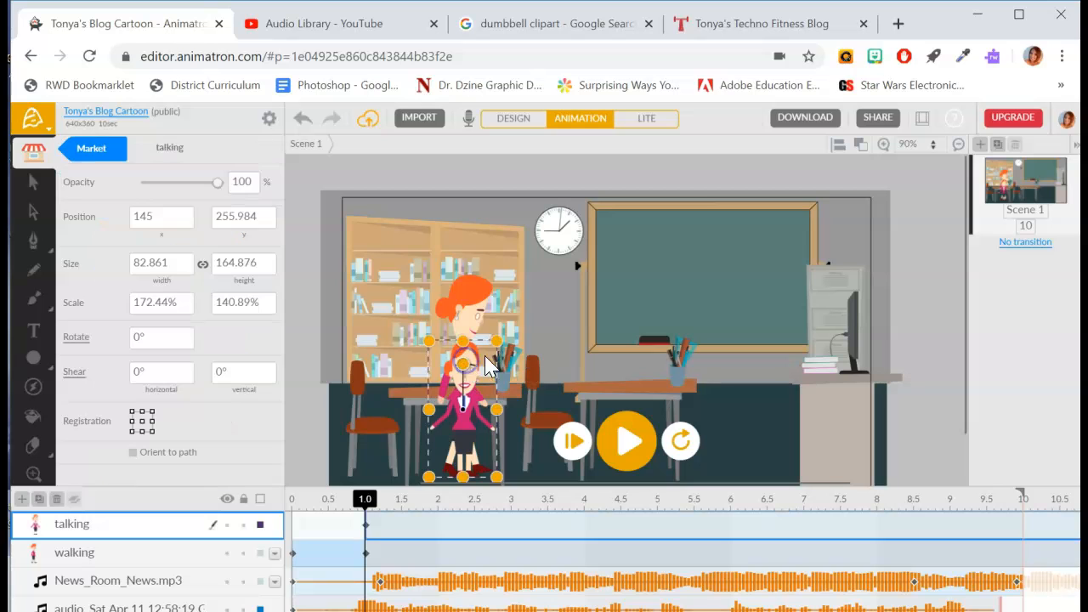
Enlarge the talking woman to about 120 × 238 and align her over the walking woman at x 156, y 213
drag(496, 340, 509, 308)
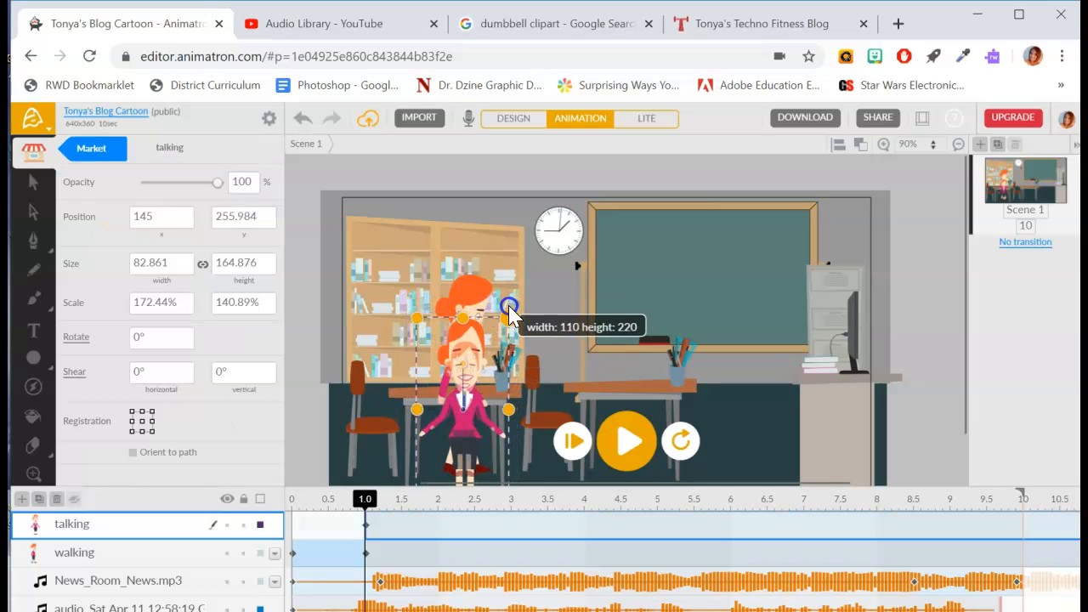
drag(469, 358, 470, 318)
drag(507, 463, 516, 467)
drag(482, 402, 491, 413)
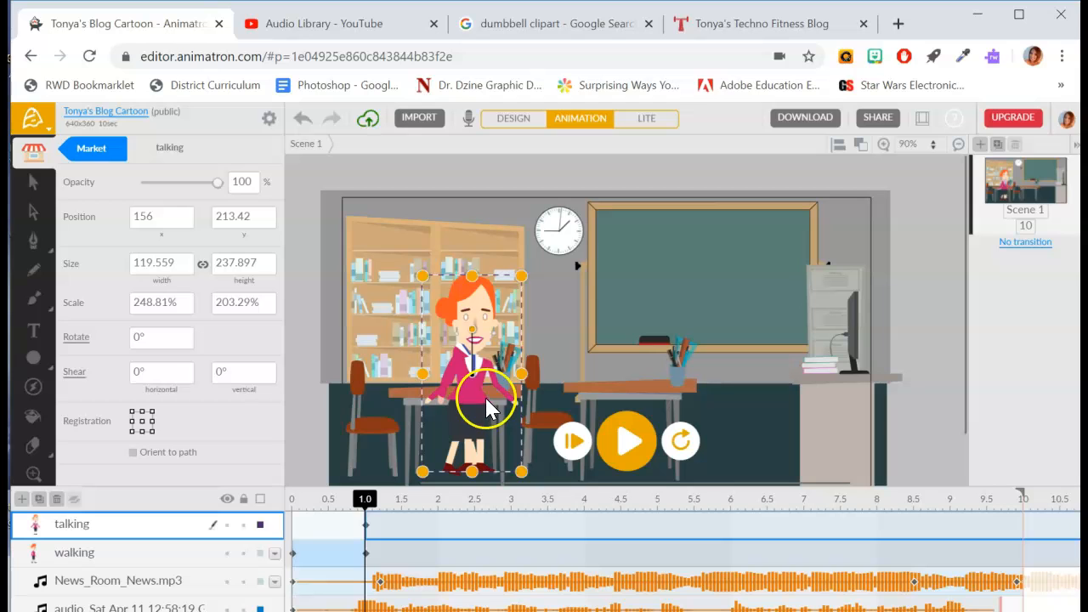
click(311, 300)
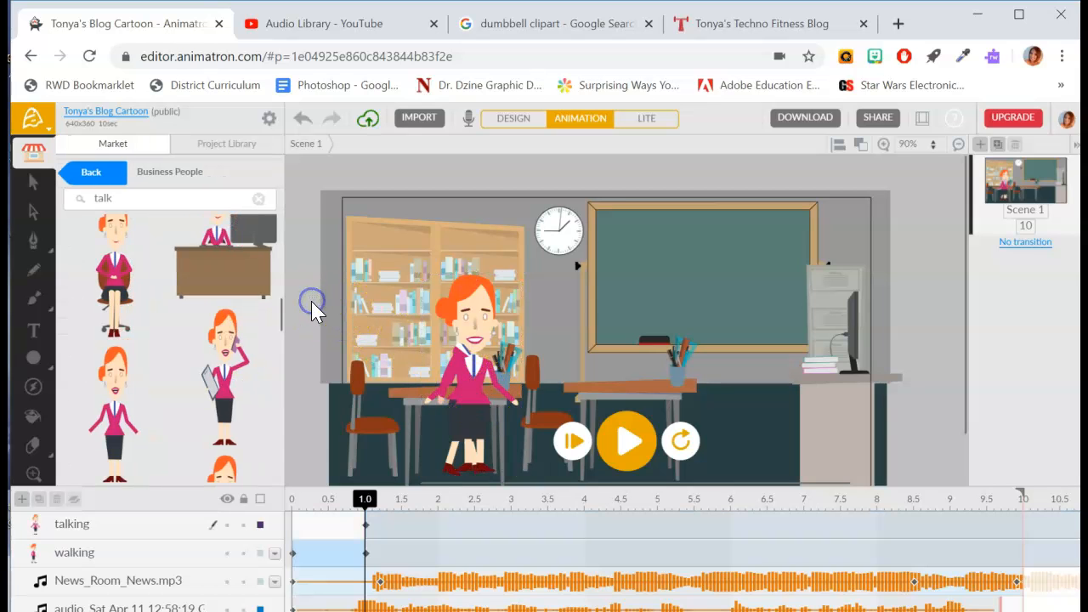
Change the walking layer's end action to End
mouse_move(376, 516)
mouse_down()
mouse_move(294, 516)
mouse_move(368, 528)
mouse_up()
click(384, 585)
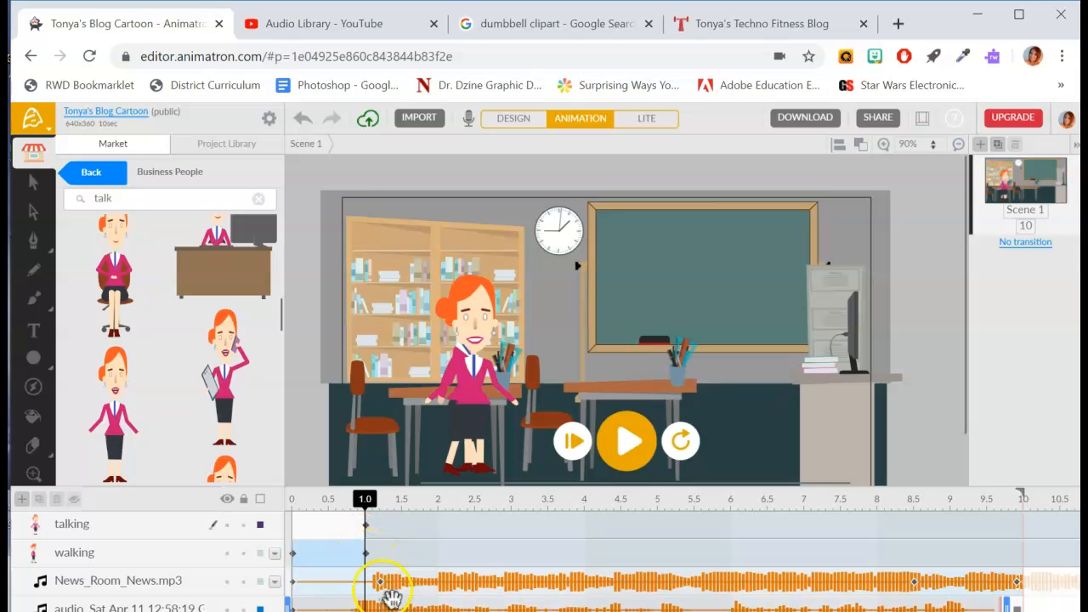
click(374, 557)
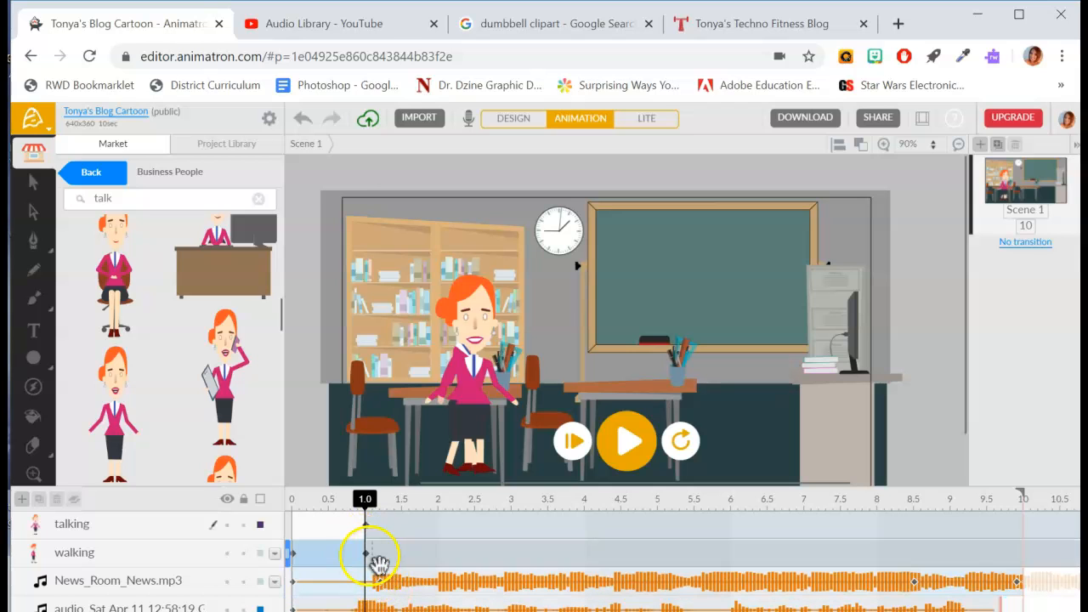
click(378, 563)
right_click(367, 554)
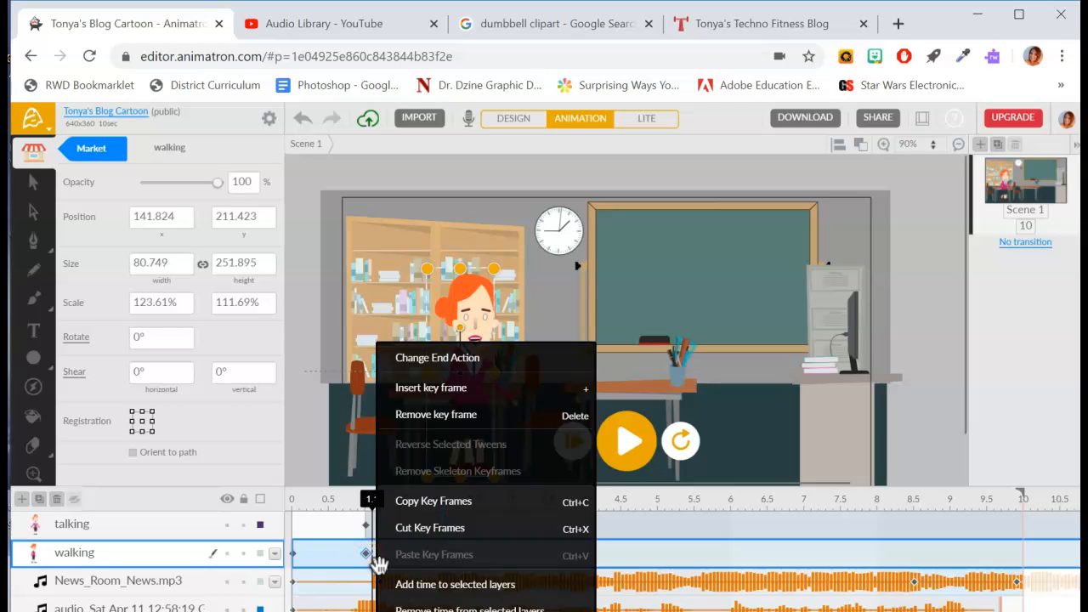
click(417, 369)
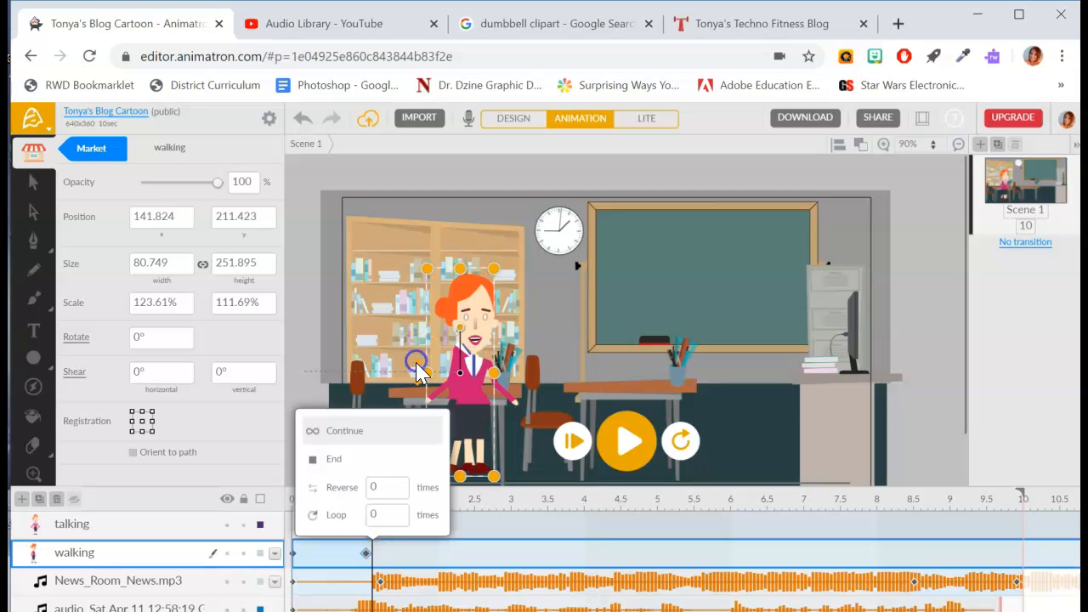
click(333, 459)
Shorten the walking layer so that it and its last key frame end at 0.9 s, just before the talking layer starts
click(399, 521)
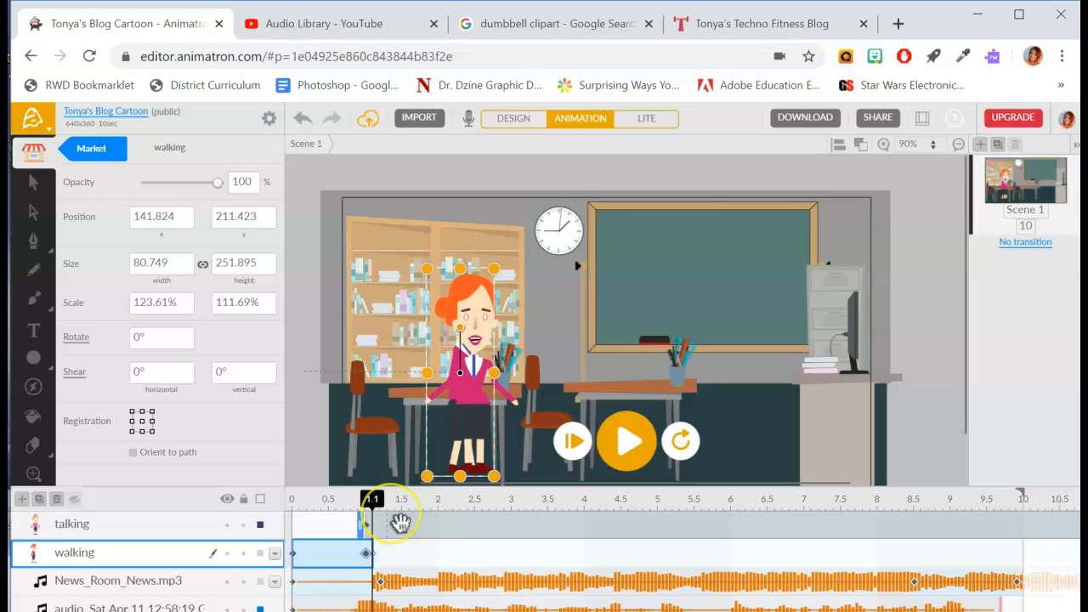
drag(379, 502, 409, 503)
drag(370, 555, 366, 555)
click(366, 556)
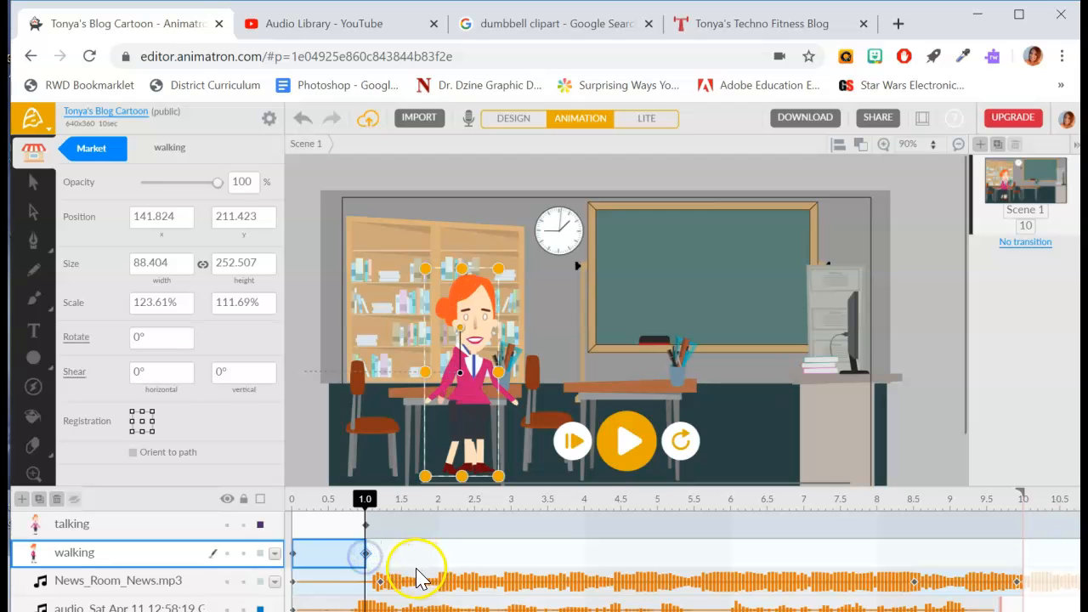
drag(363, 553, 358, 555)
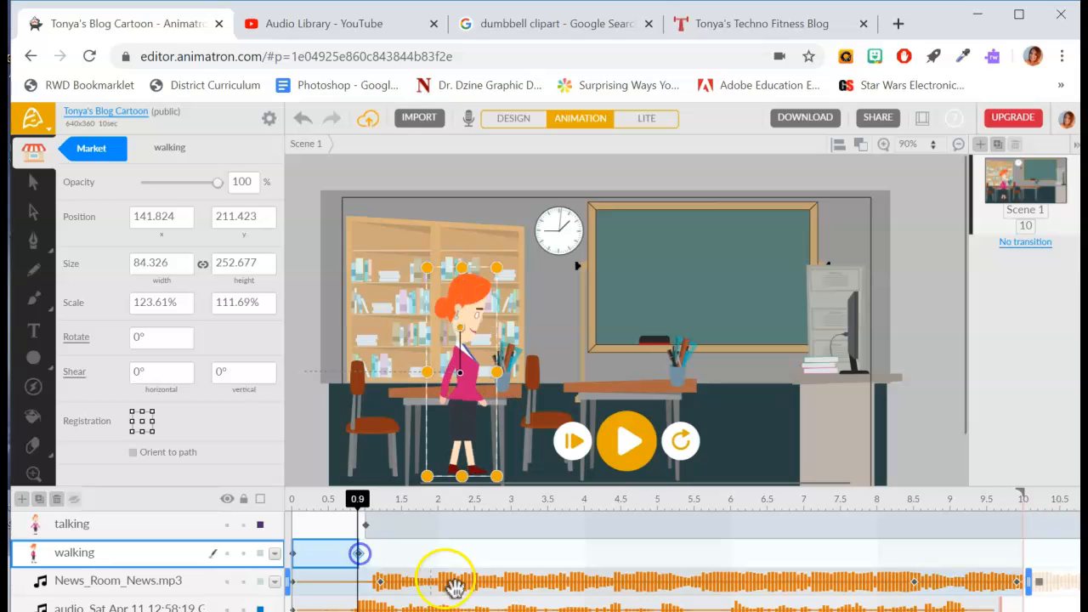
click(352, 501)
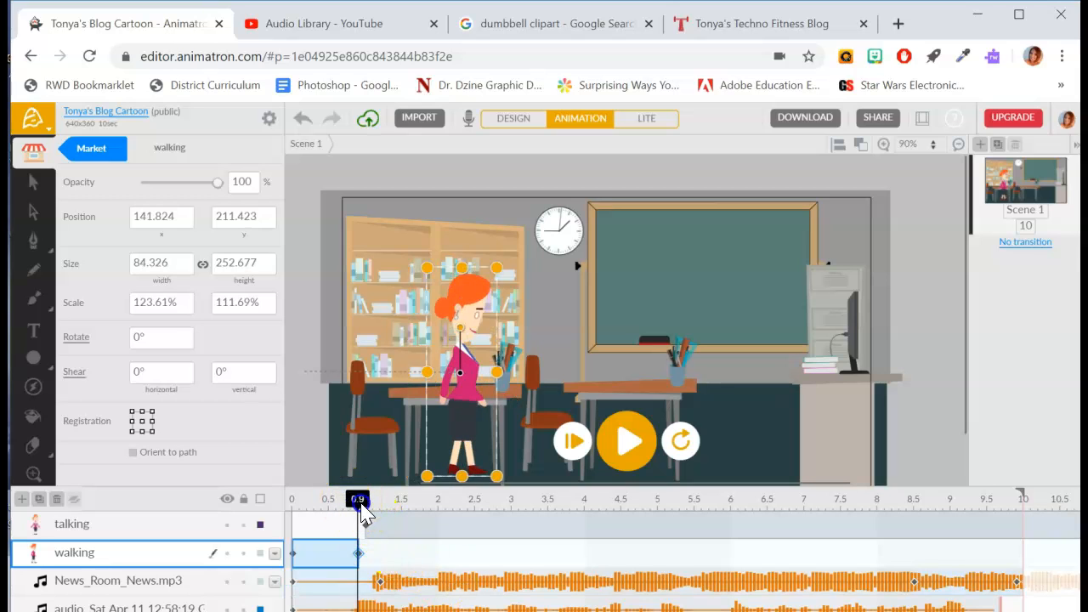
Play the scene from the start to check the change from the walking woman to the talking woman
drag(364, 505, 294, 507)
click(618, 459)
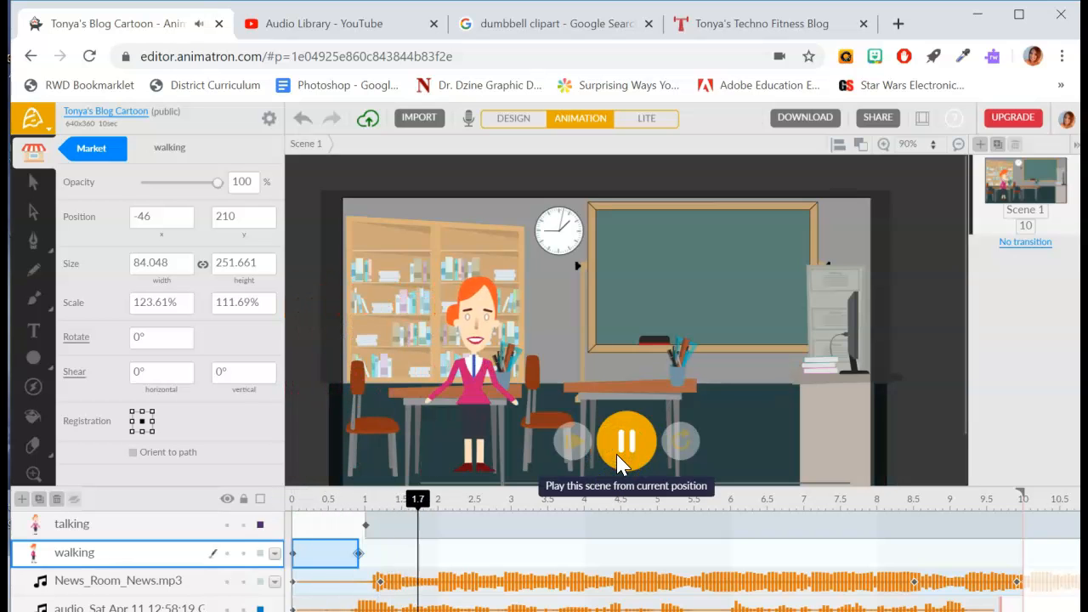
click(622, 451)
Scrub the timeline to 6.4 s and examine the talking layer and its available layer commands
click(466, 503)
drag(466, 503, 769, 521)
click(761, 528)
right_click(762, 523)
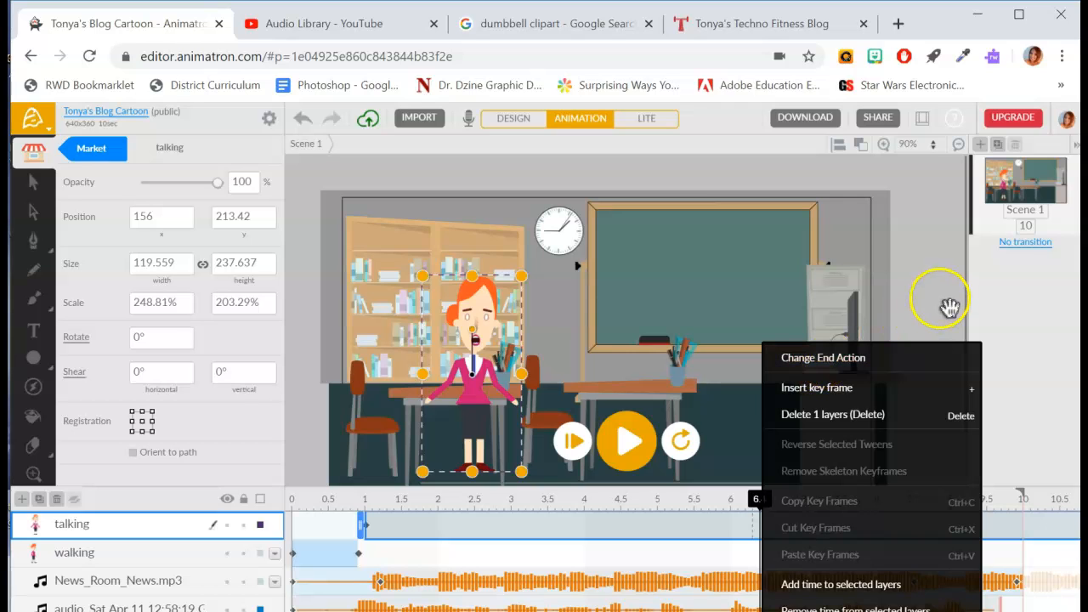
click(620, 522)
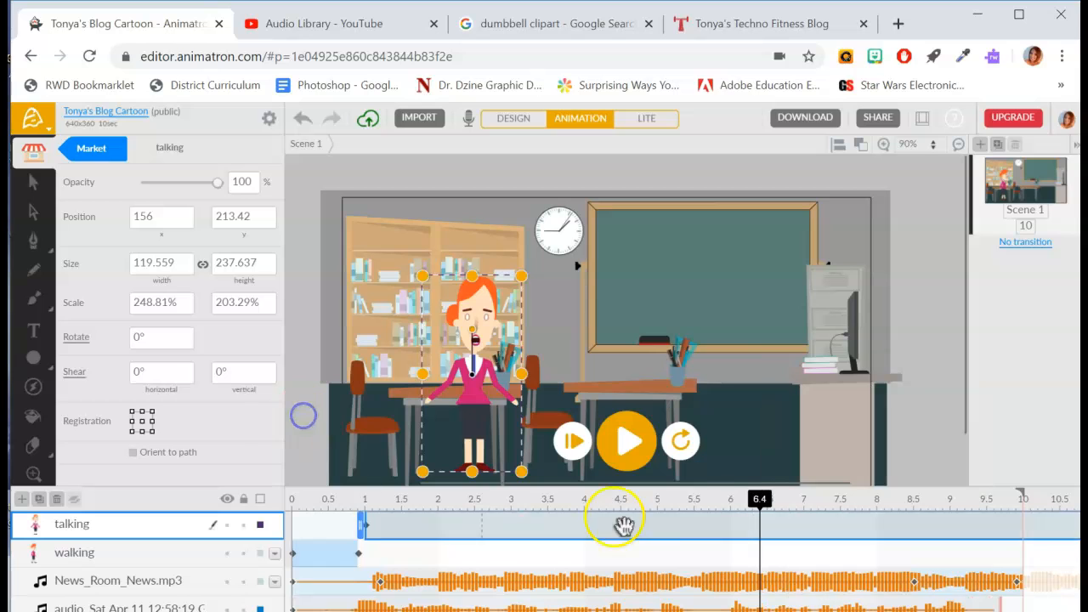
Return the playhead to 0.0 s and open the file import dialog
drag(759, 508, 371, 543)
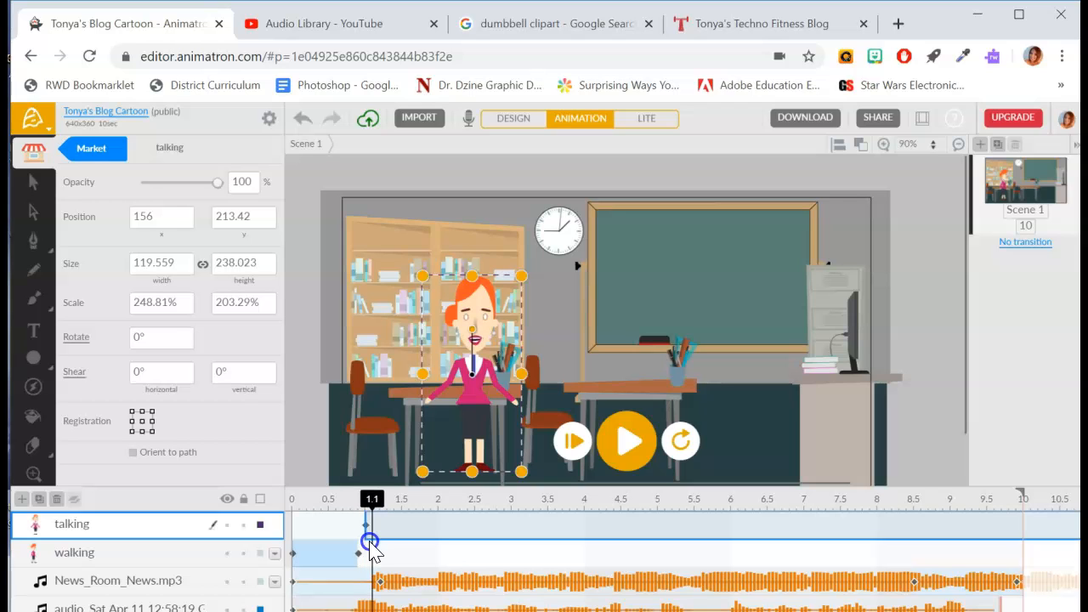
drag(371, 542, 287, 554)
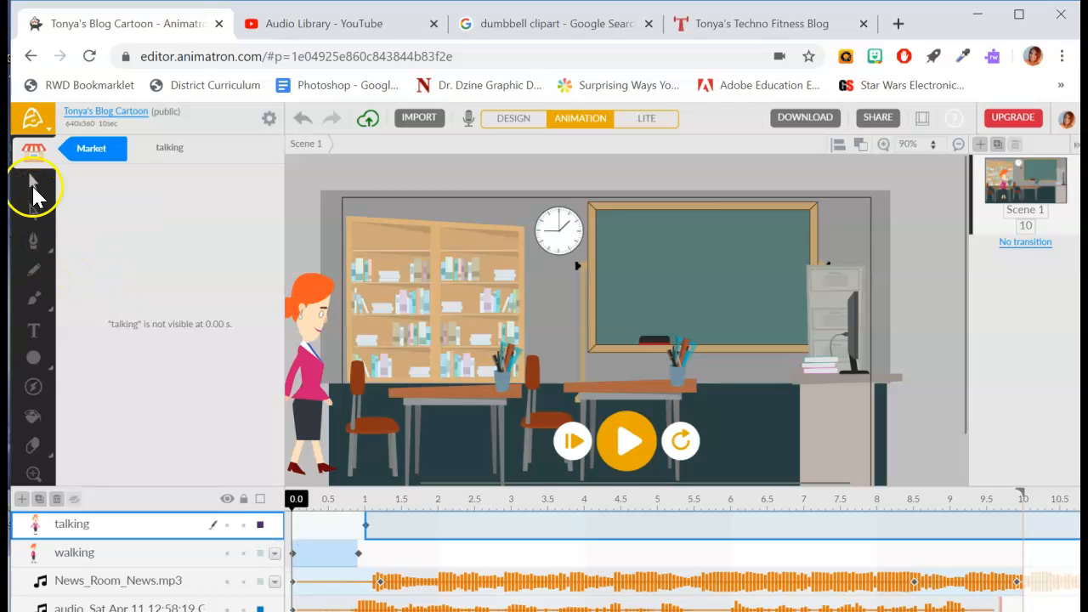
click(417, 118)
click(315, 223)
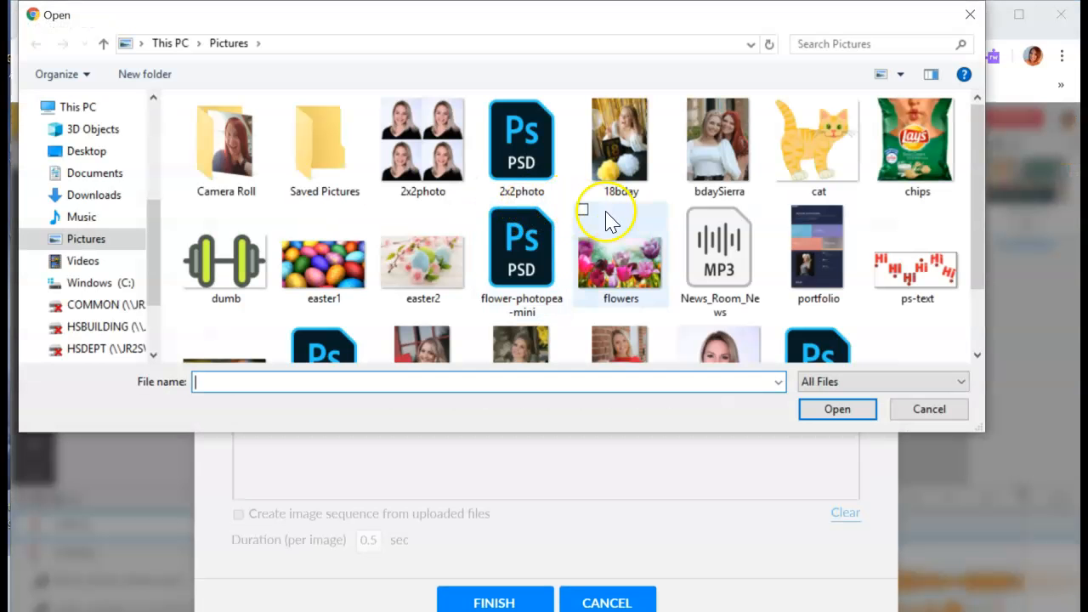
scroll(651, 227, down, 1)
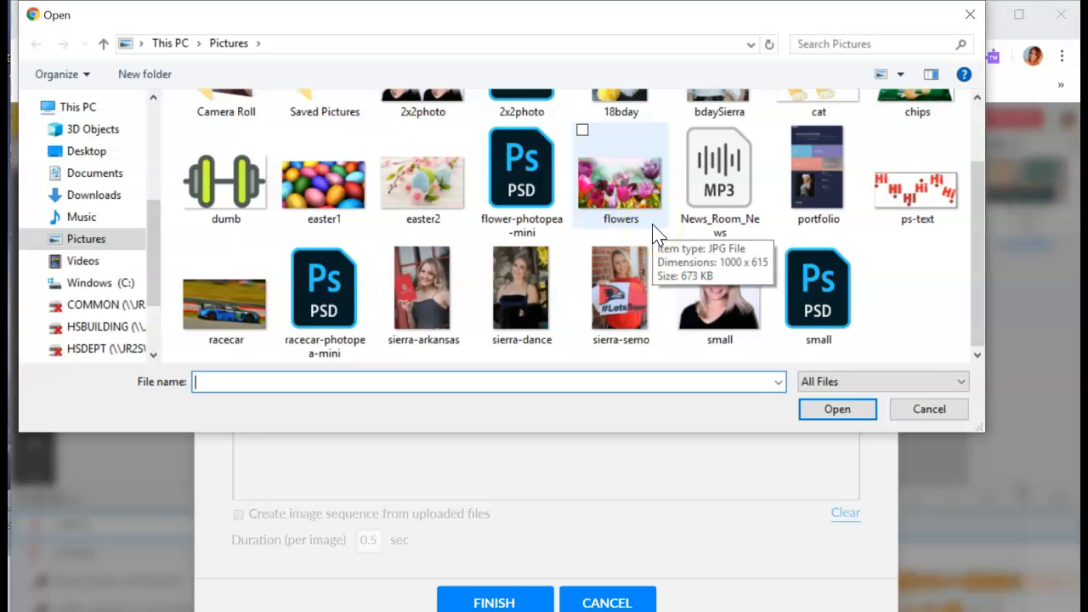
scroll(655, 235, up, 1)
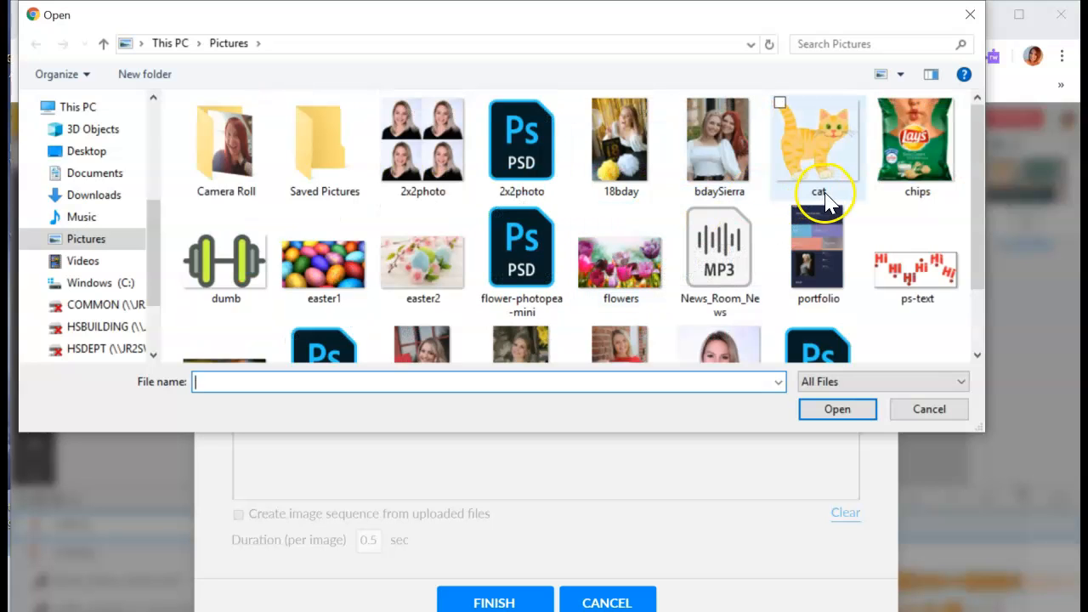
click(829, 161)
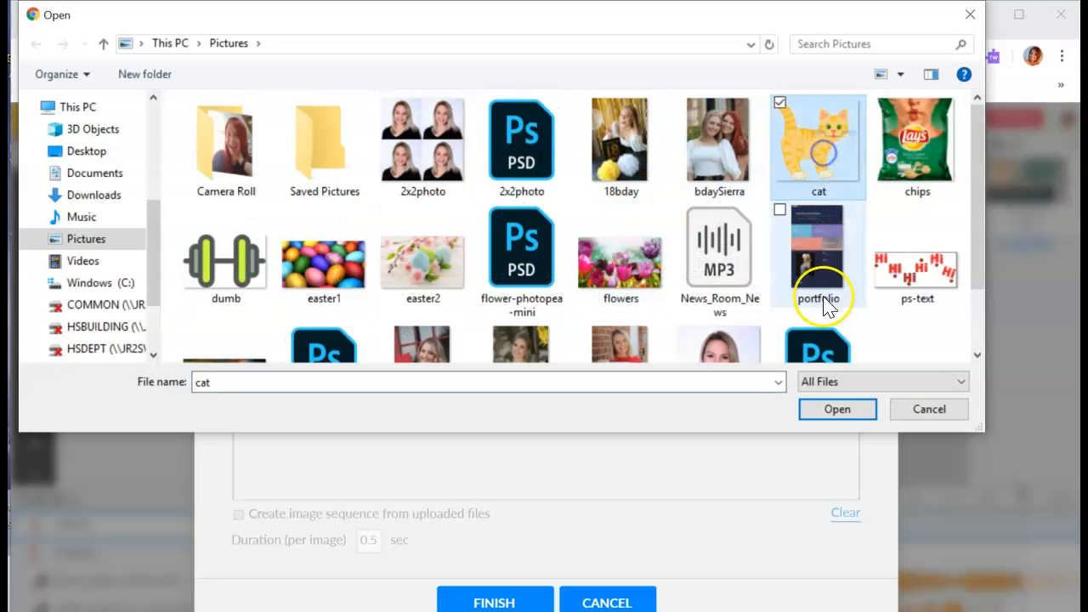
click(925, 412)
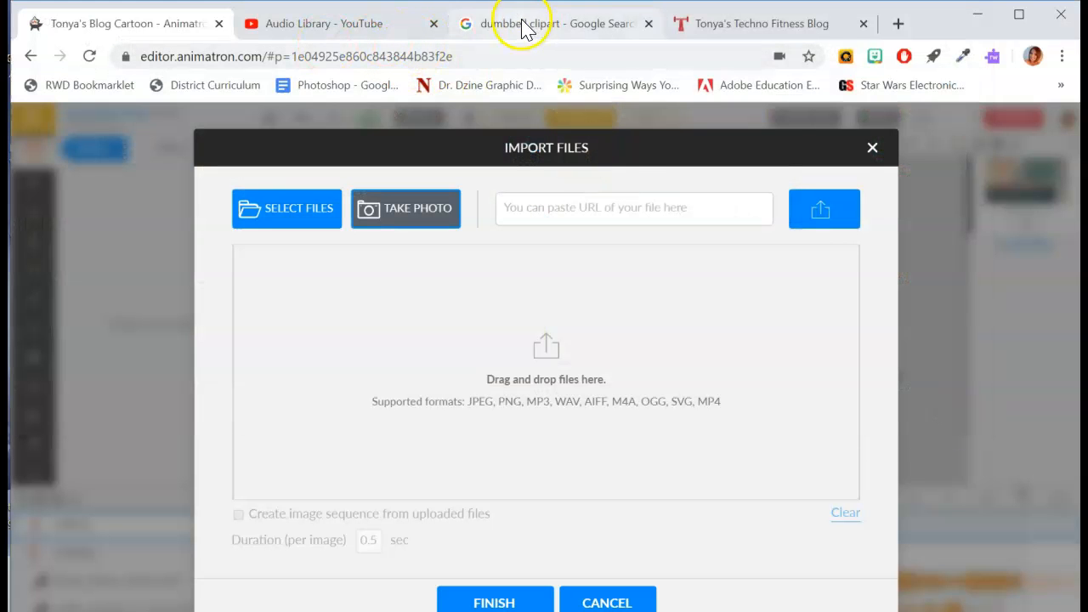
Switch to the Google Images page and search for transparent "camera clipart" in place of the dumbbell clipart
click(527, 25)
scroll(330, 162, down, 10)
scroll(332, 180, up, 10)
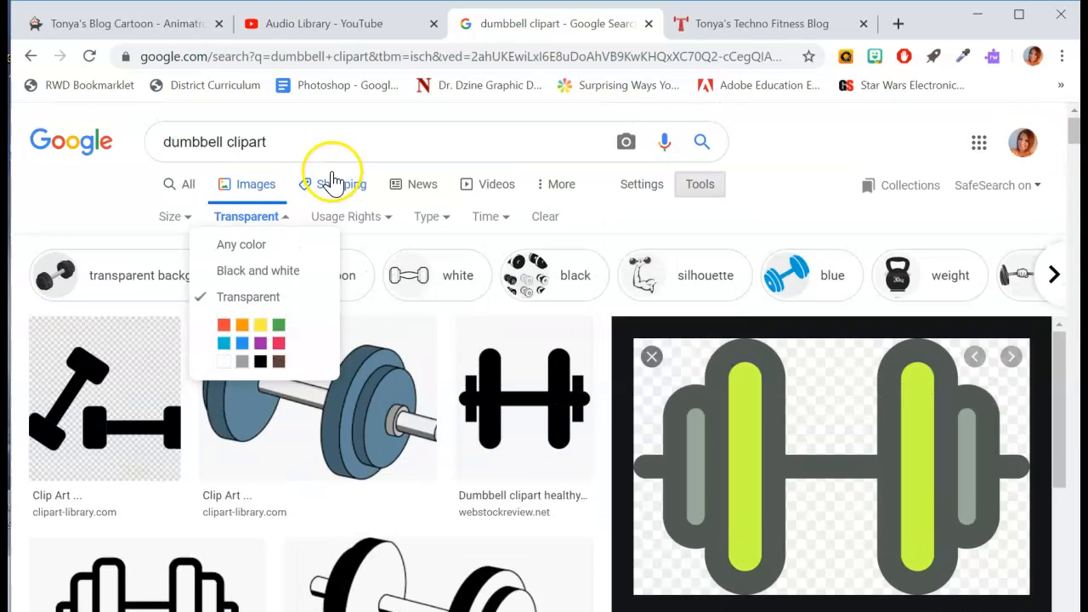
drag(222, 143, 17, 157)
key(Delete)
key(Delete)
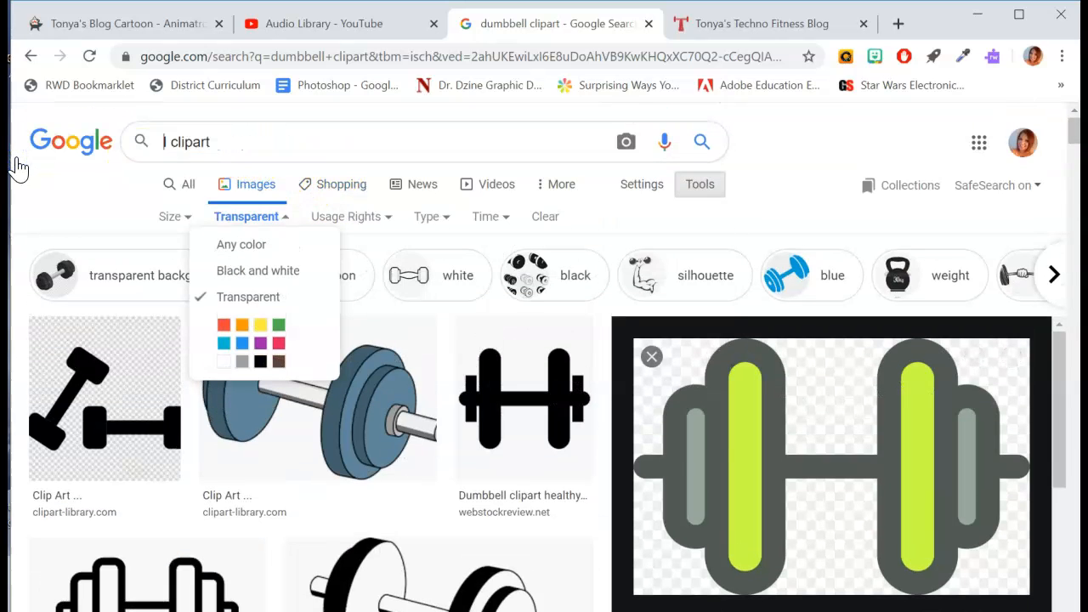
text(camera)
key(Return)
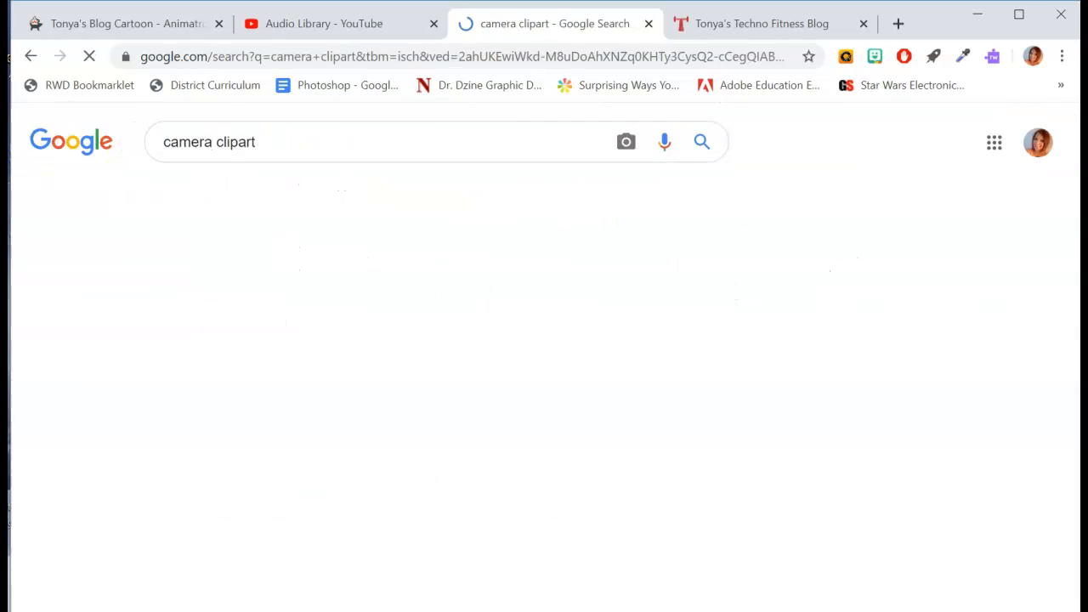
Browse the camera clipart results and preview the black cartoon camera with the blue lens
scroll(727, 402, down, 1)
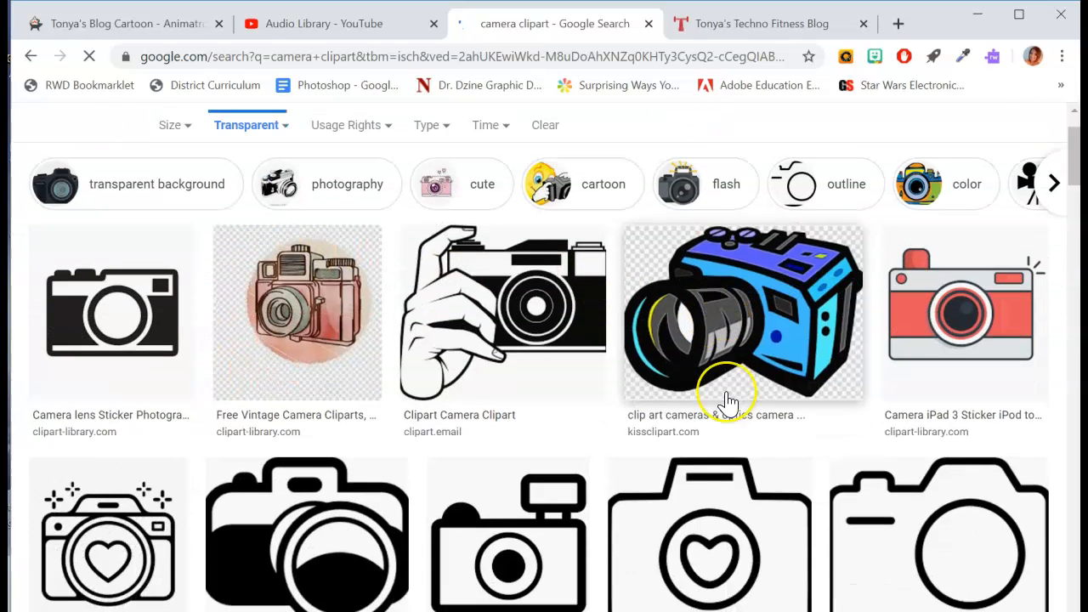
scroll(727, 402, down, 4)
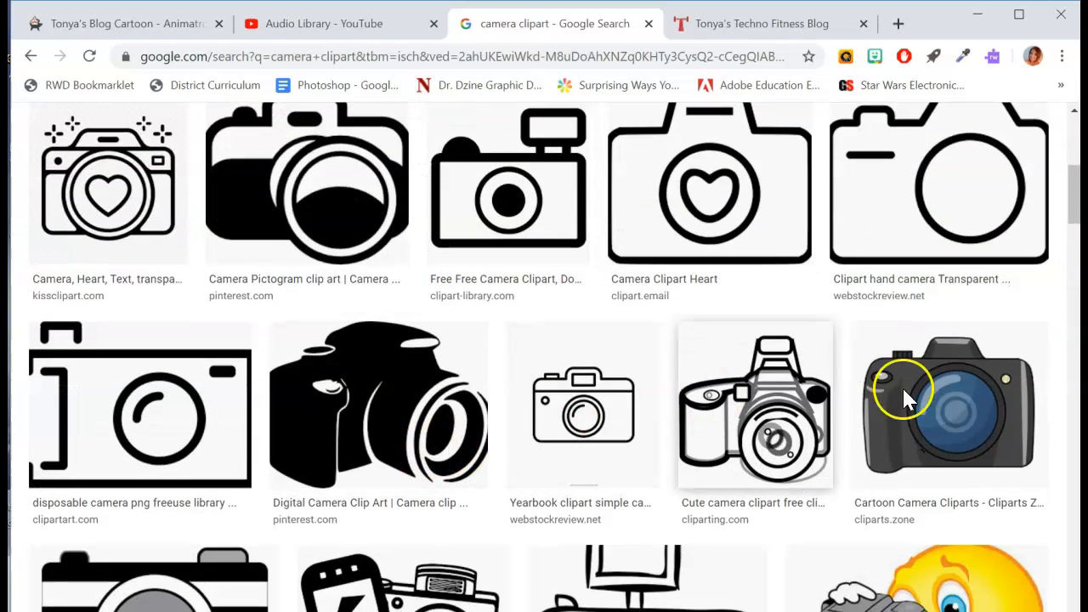
click(952, 434)
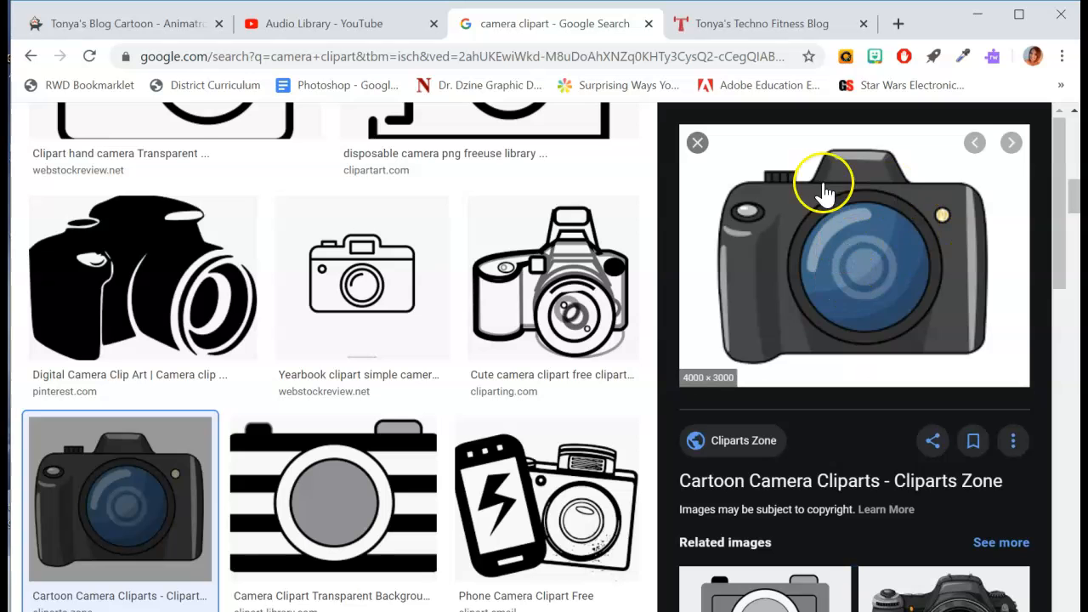
scroll(875, 289, down, 2)
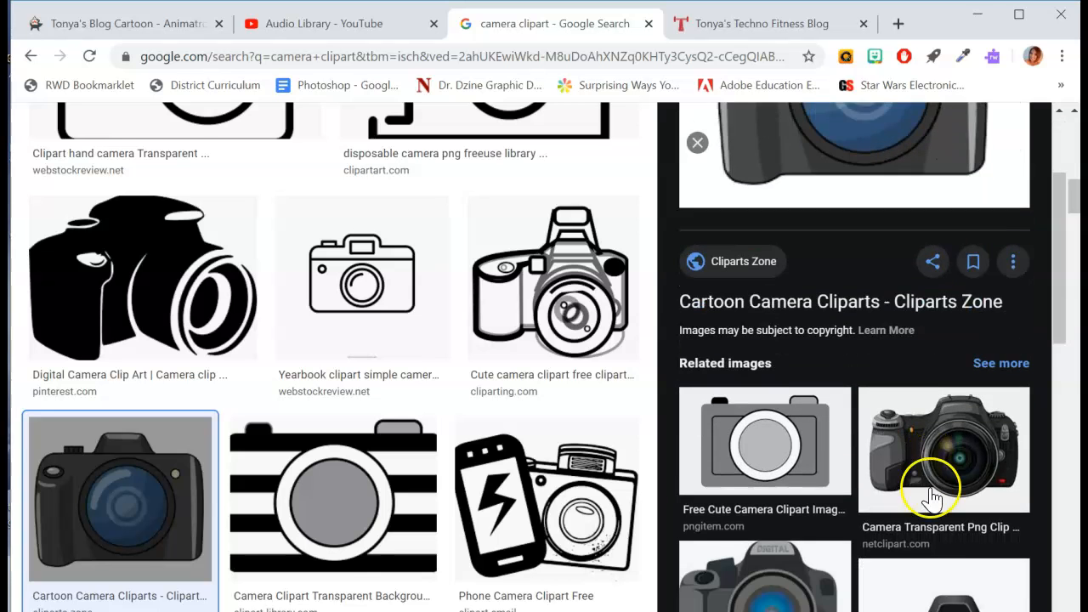
scroll(765, 396, up, 2)
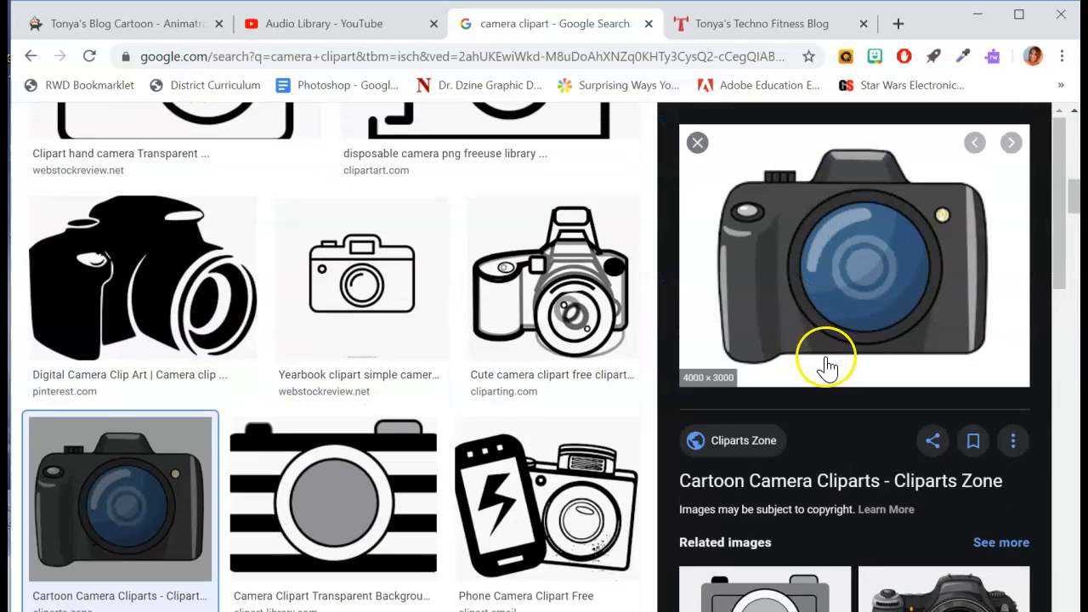
scroll(557, 312, down, 4)
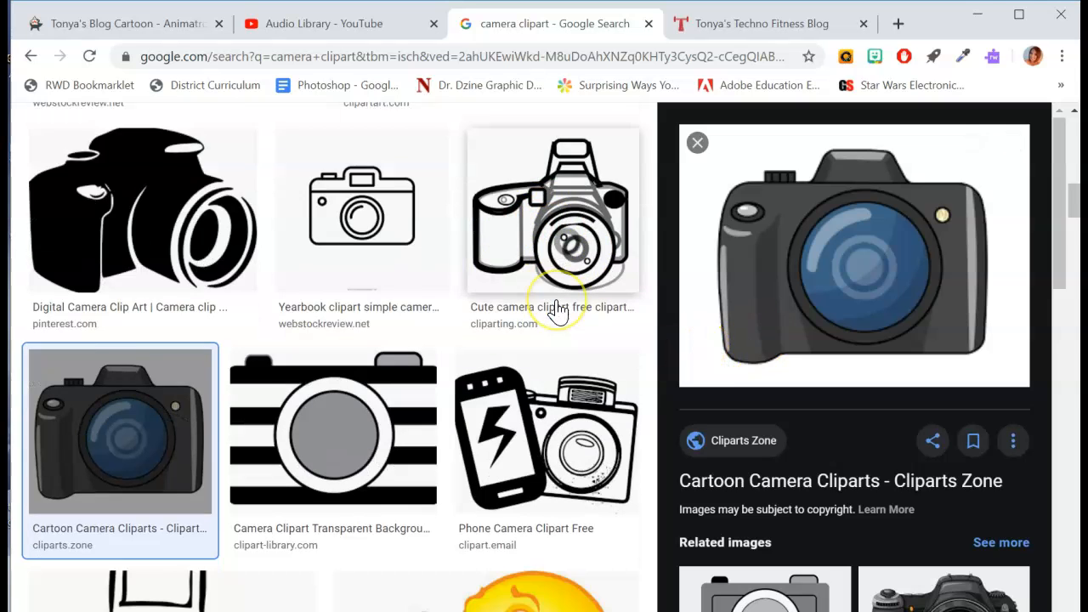
scroll(558, 311, down, 2)
Save the green digital camera clipart from WebStockReview into the Pictures folder as "camera"
click(511, 364)
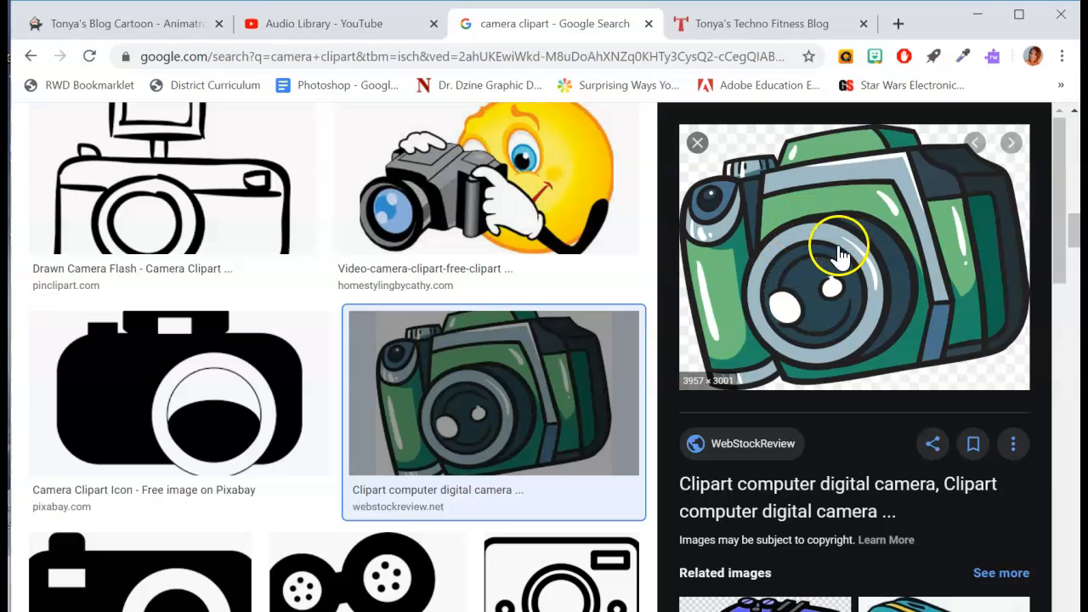
right_click(838, 252)
click(907, 435)
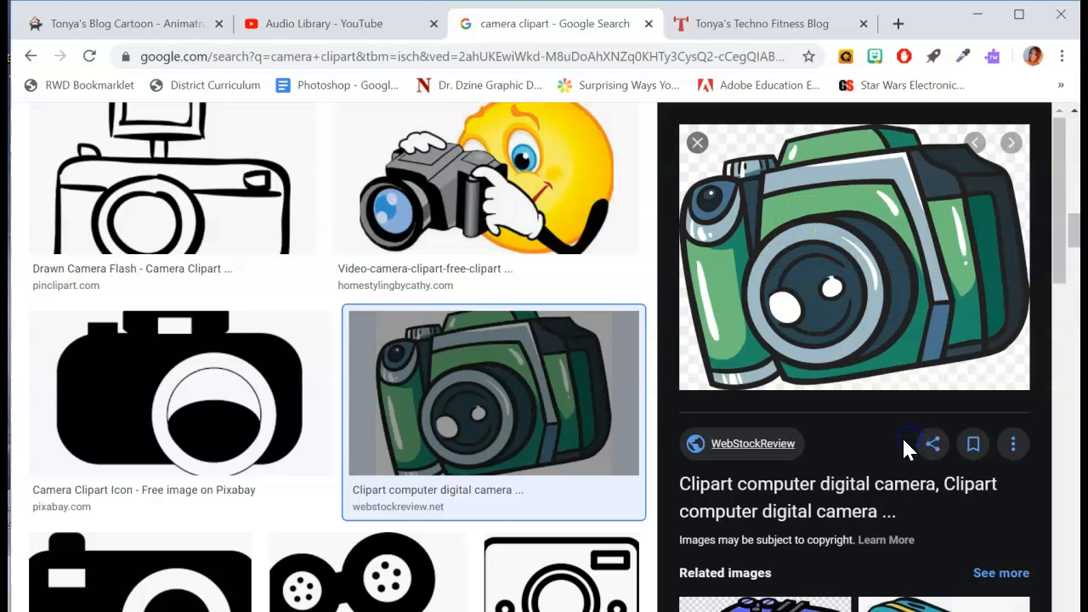
text(camera)
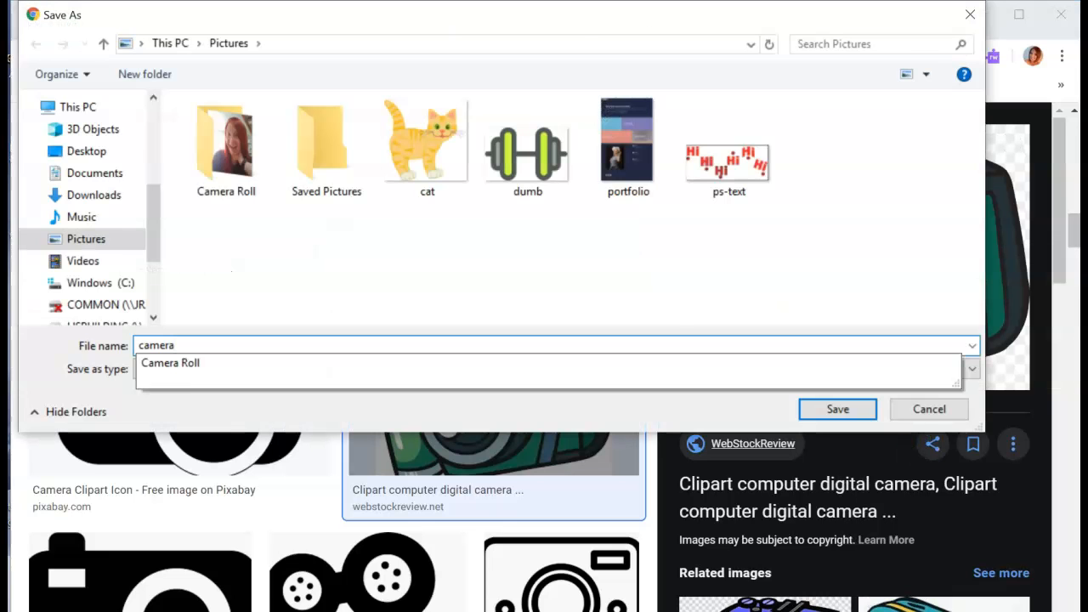
key(Return)
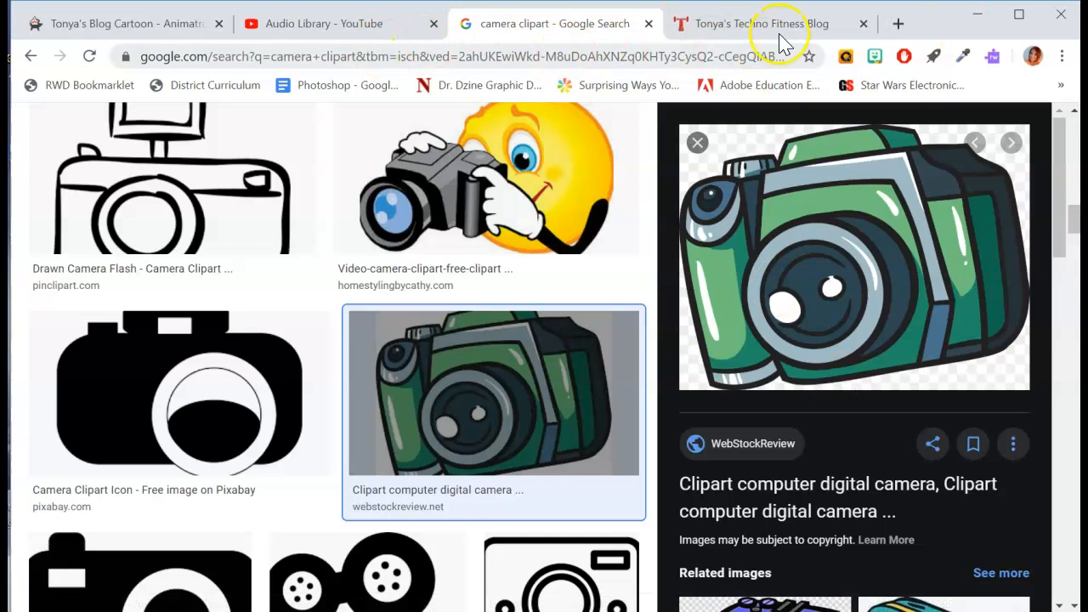
Switch back to Animatron and import camera.png from the Pictures folder into the scene
click(131, 23)
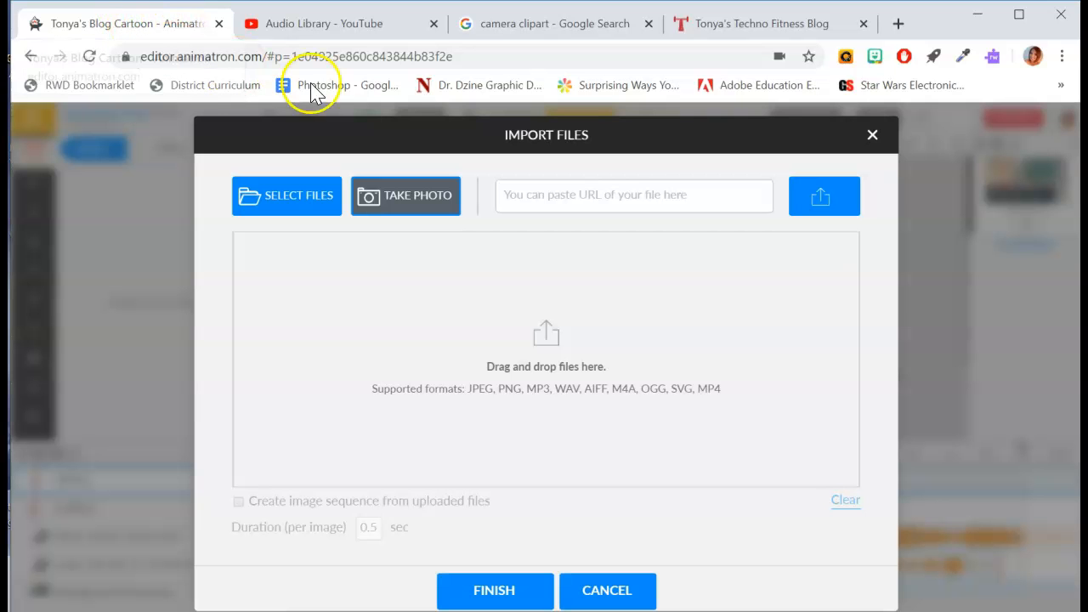
click(296, 197)
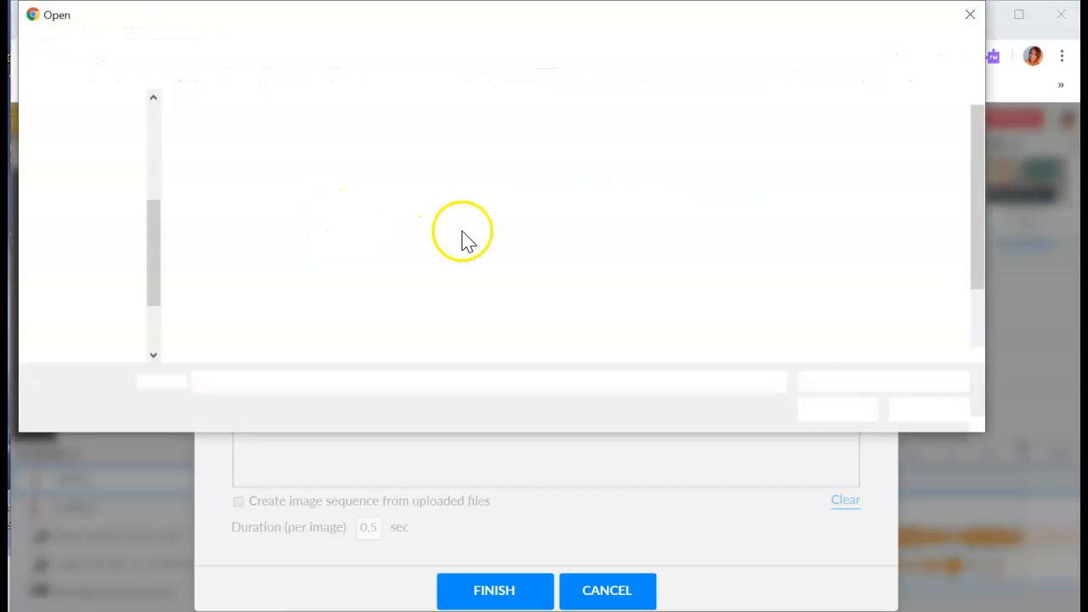
double_click(818, 161)
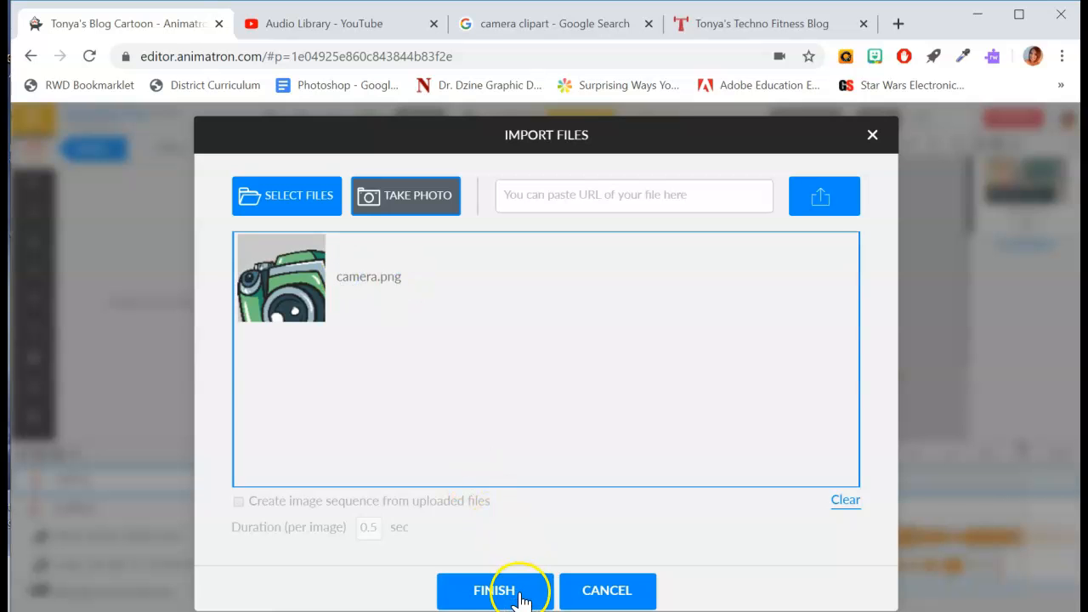
click(494, 590)
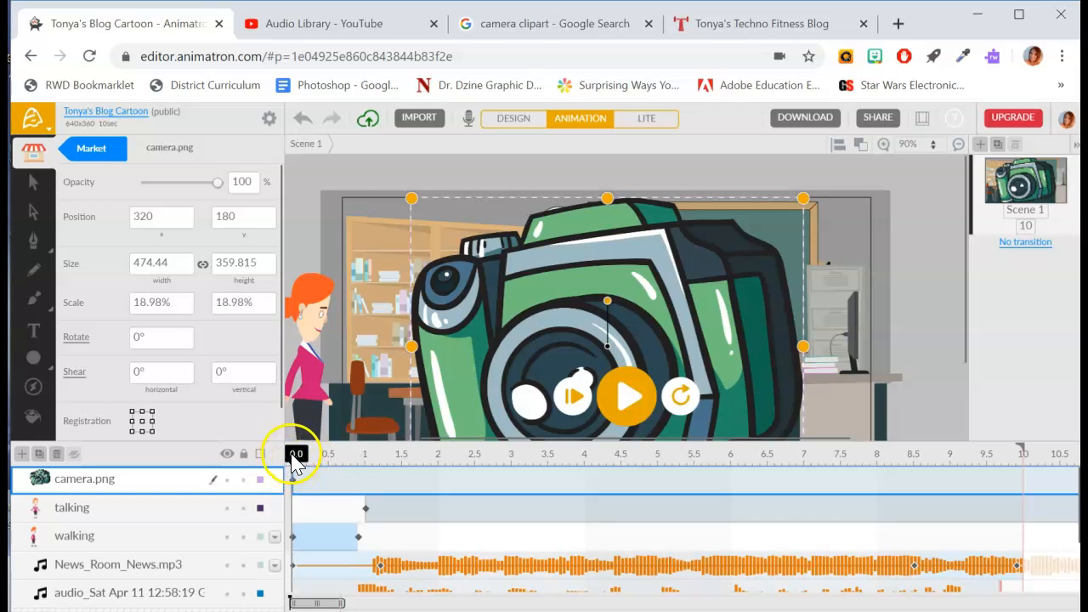
Shrink the camera image to about 53 × 40 at 0.0 s and place it on the books beside the computer monitor
mouse_move(310, 461)
mouse_down()
mouse_move(451, 450)
mouse_move(294, 460)
mouse_up()
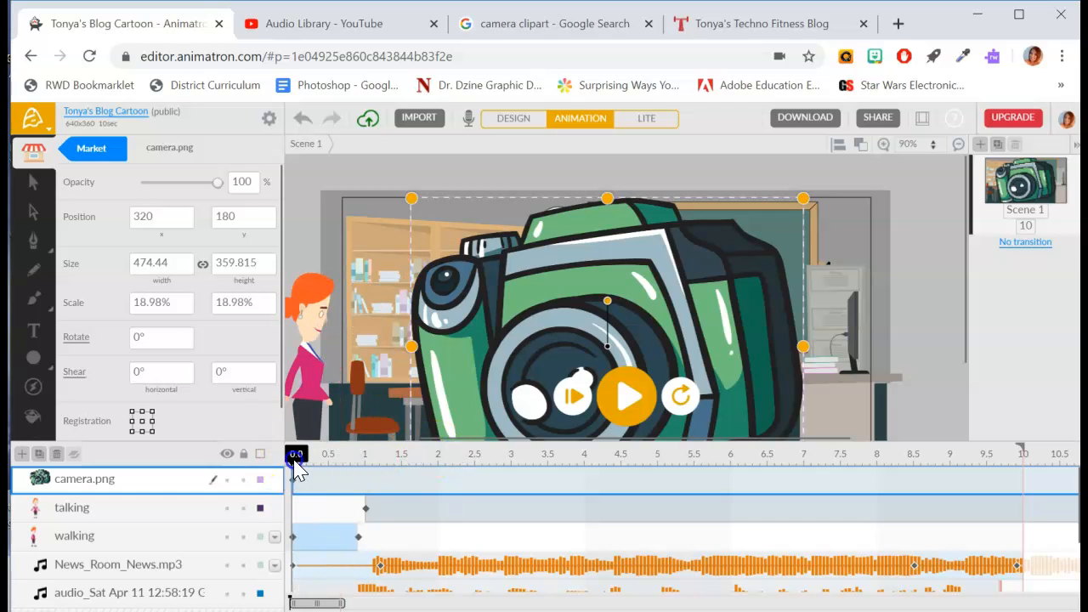
drag(413, 201, 535, 328)
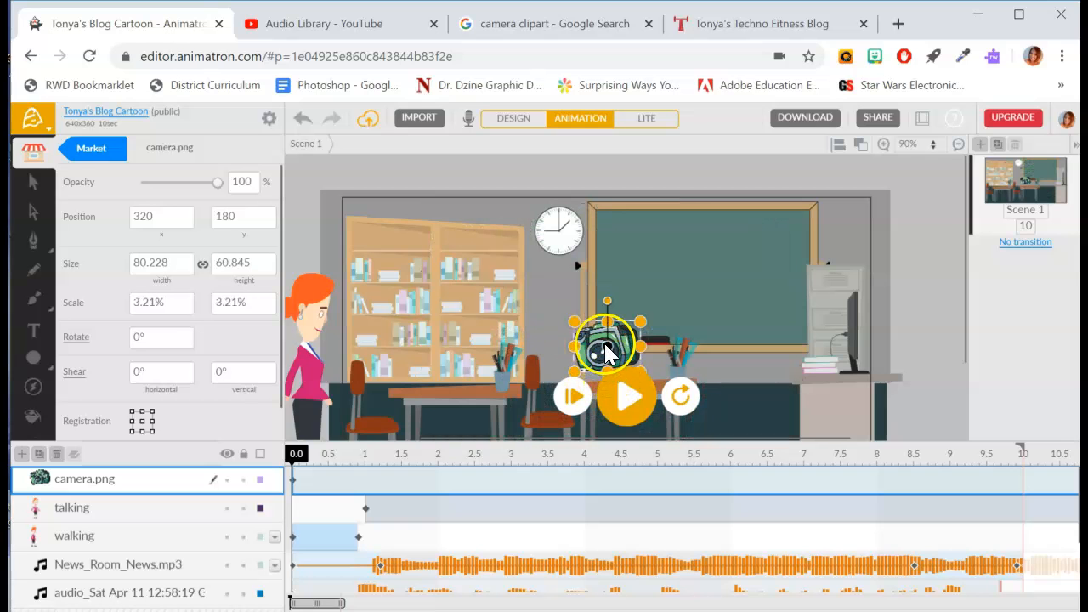
drag(606, 351, 821, 357)
drag(861, 307, 830, 345)
Rotate the camera image 8° and nudge it so it rests on the stack of books
drag(818, 291, 825, 308)
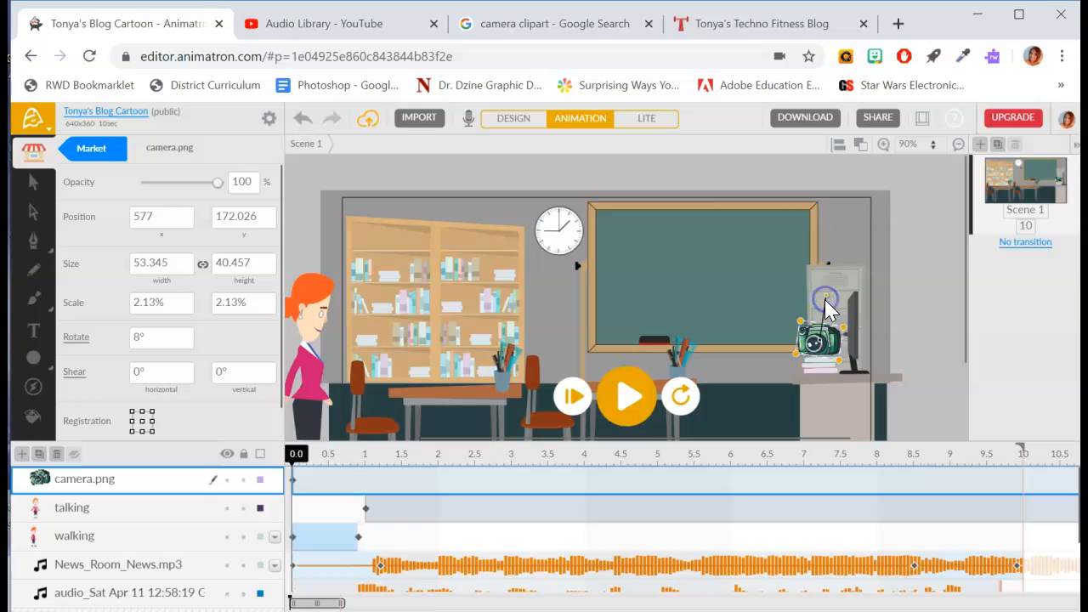
click(886, 341)
drag(830, 338, 832, 339)
click(891, 328)
Play the scene from 1.6 s to check the talking part and place the playhead at 4.5 s
drag(297, 454, 416, 497)
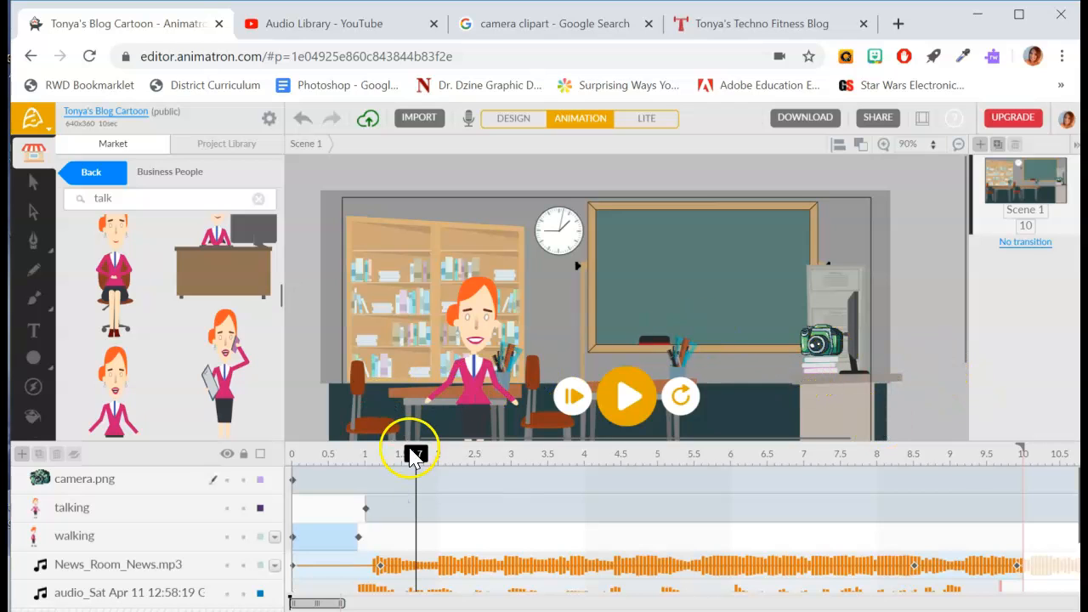
mouse_move(424, 466)
mouse_down()
mouse_move(391, 463)
mouse_move(409, 467)
mouse_up()
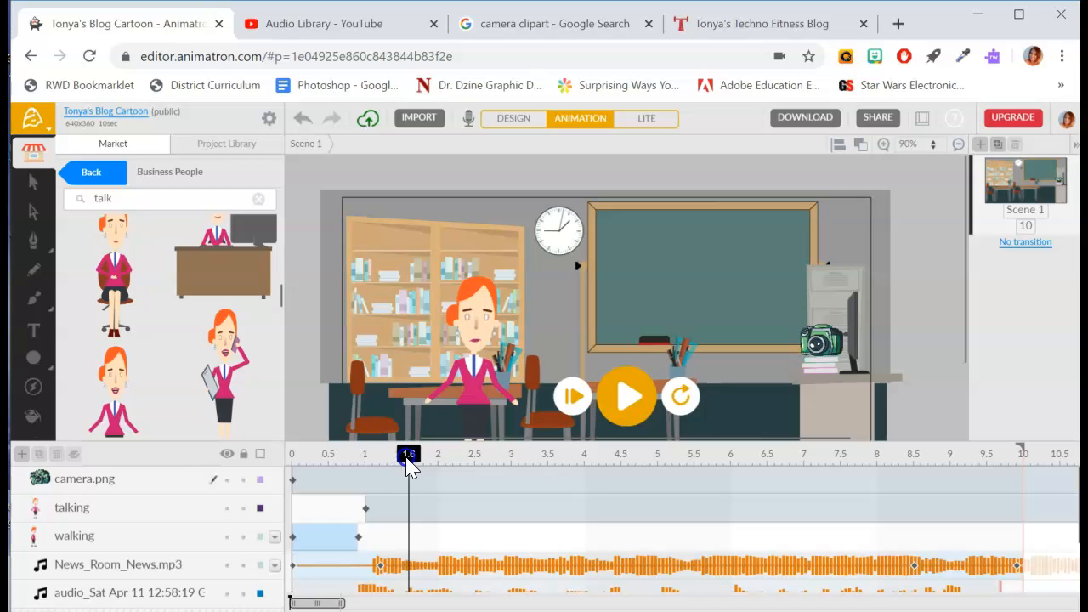
click(626, 396)
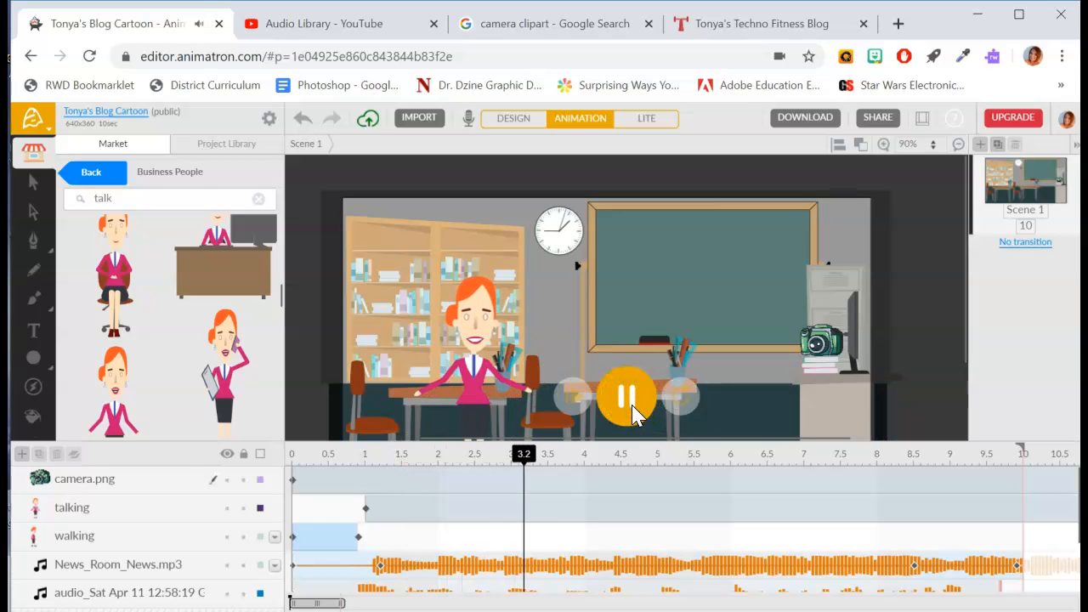
click(633, 414)
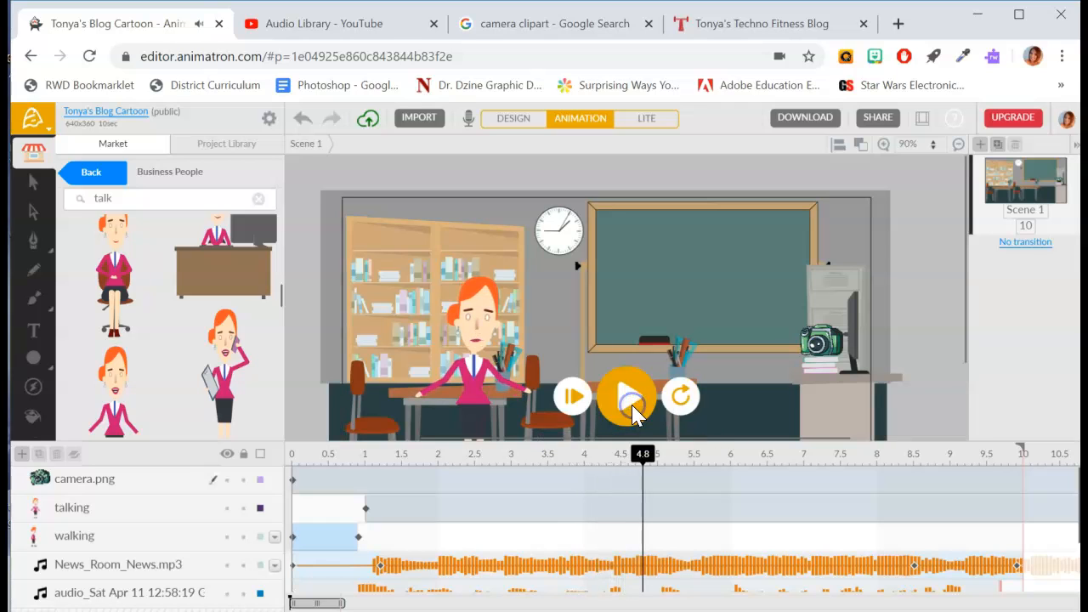
drag(644, 459, 621, 459)
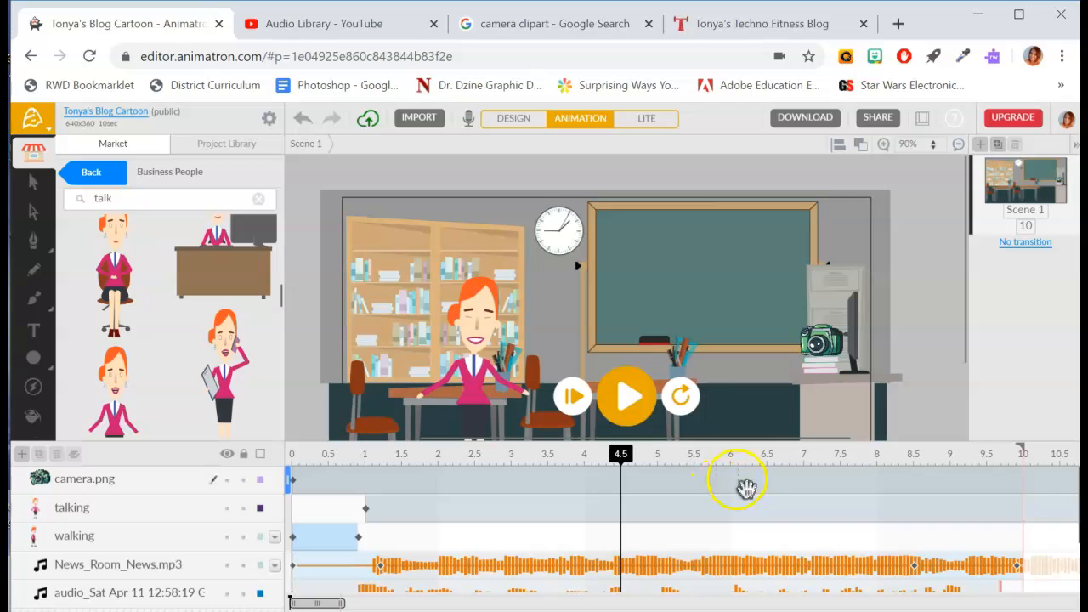
Insert a keyframe on the camera.png layer at about 4.4 s to hold its resting rotation
right_click(625, 480)
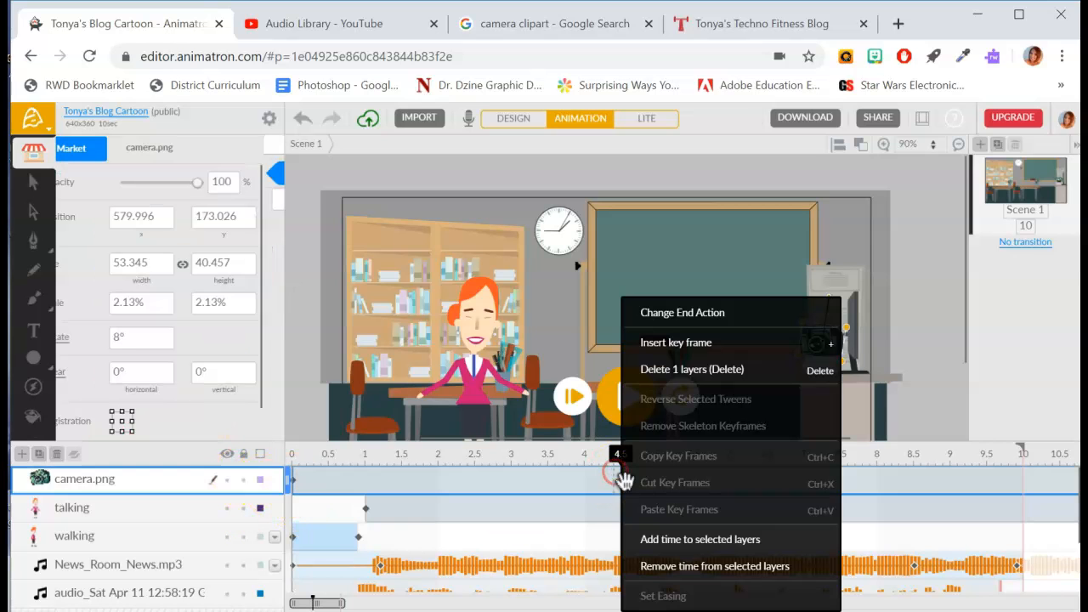
click(607, 476)
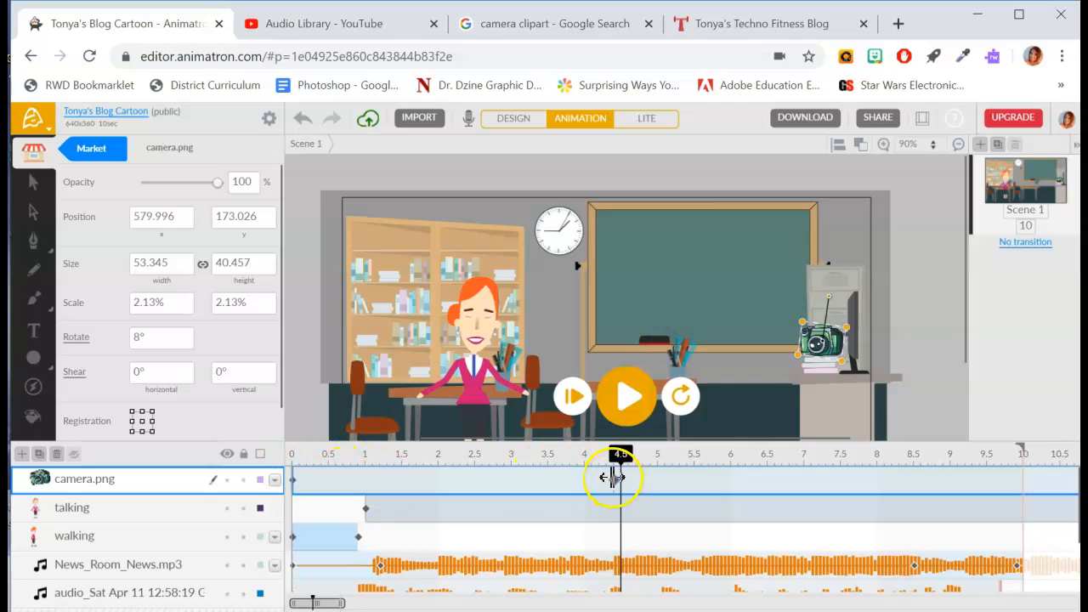
mouse_move(622, 455)
mouse_down()
mouse_move(649, 469)
mouse_move(607, 476)
mouse_move(627, 469)
mouse_up()
click(812, 344)
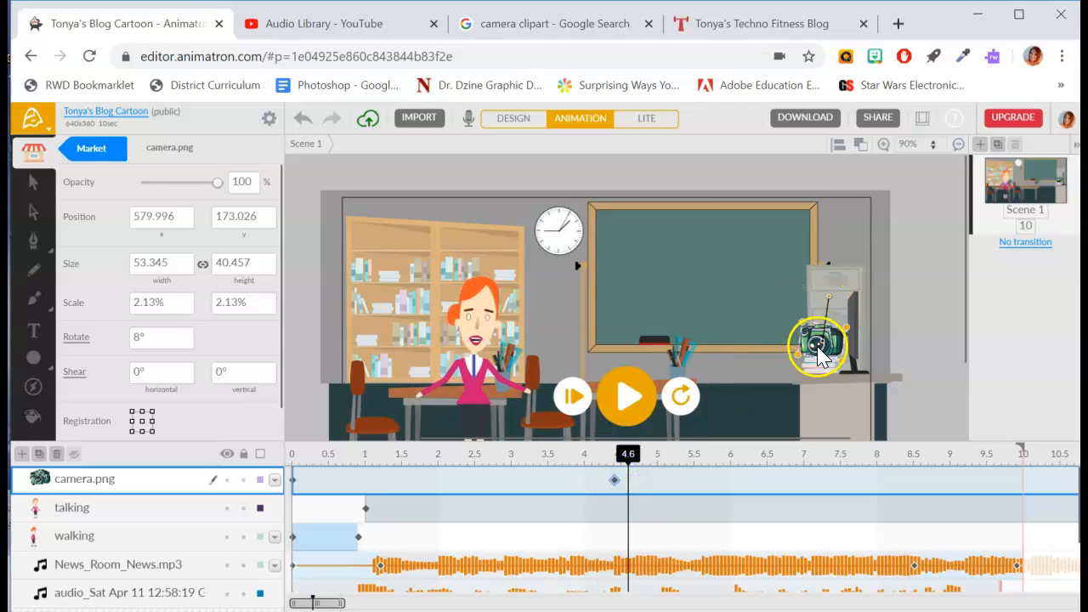
Insert a camera.png keyframe at 4.7 s and rotate the camera to -19°
click(625, 459)
click(650, 495)
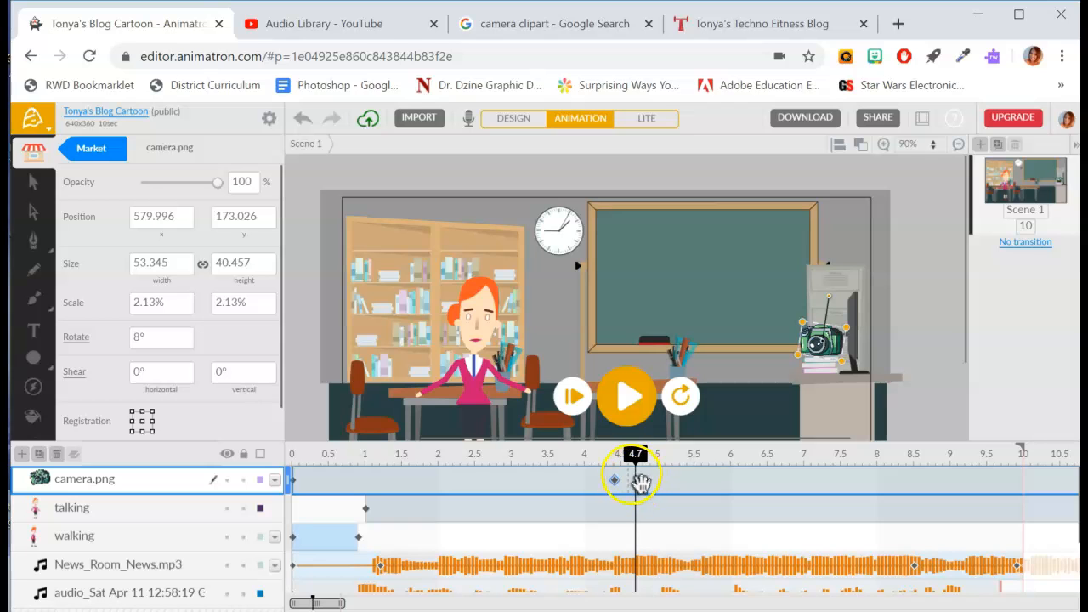
right_click(641, 482)
click(689, 342)
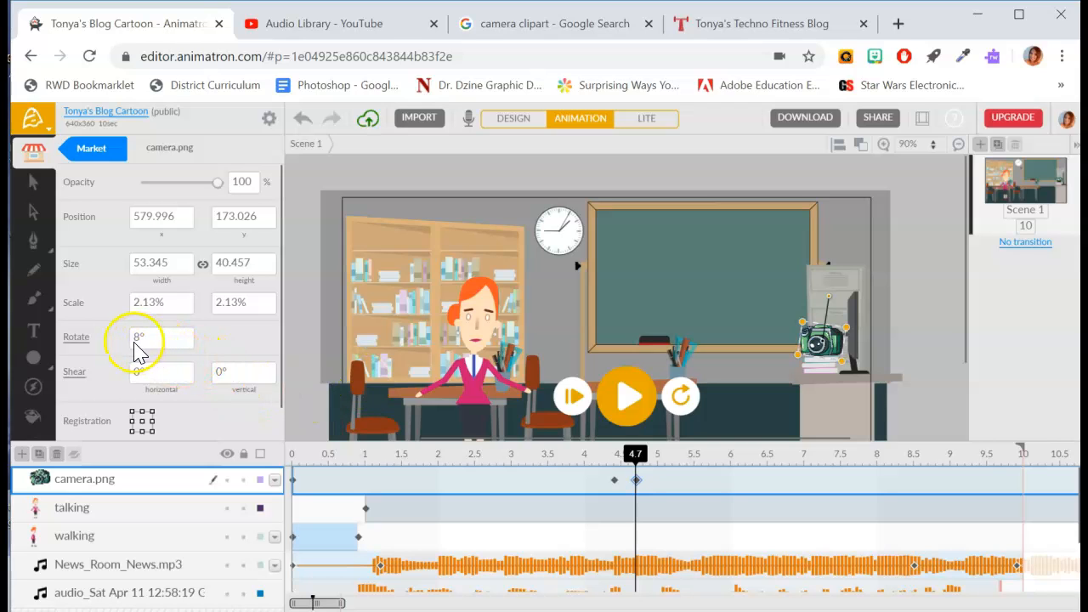
drag(144, 344, 123, 344)
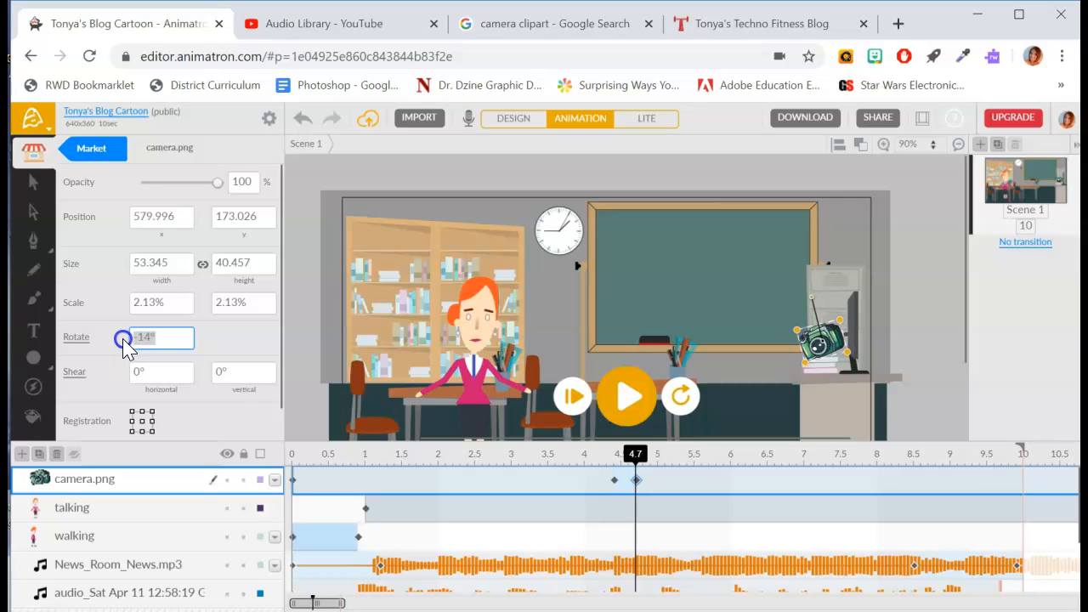
Add a camera.png keyframe just before 5.0 s and rotate the camera back to 9° at 5.0 s
drag(634, 454, 660, 467)
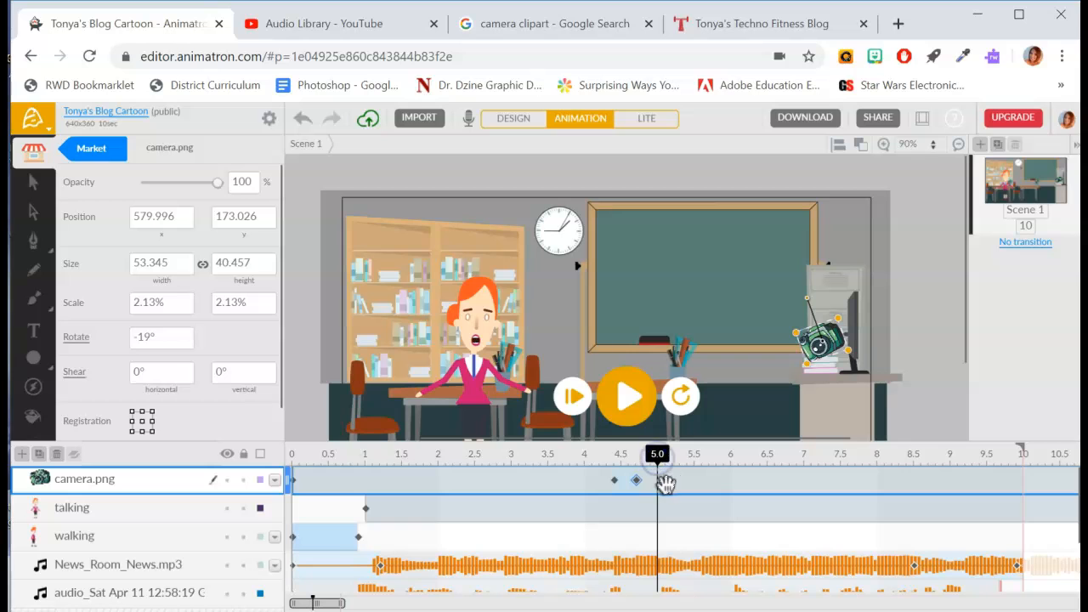
right_click(661, 480)
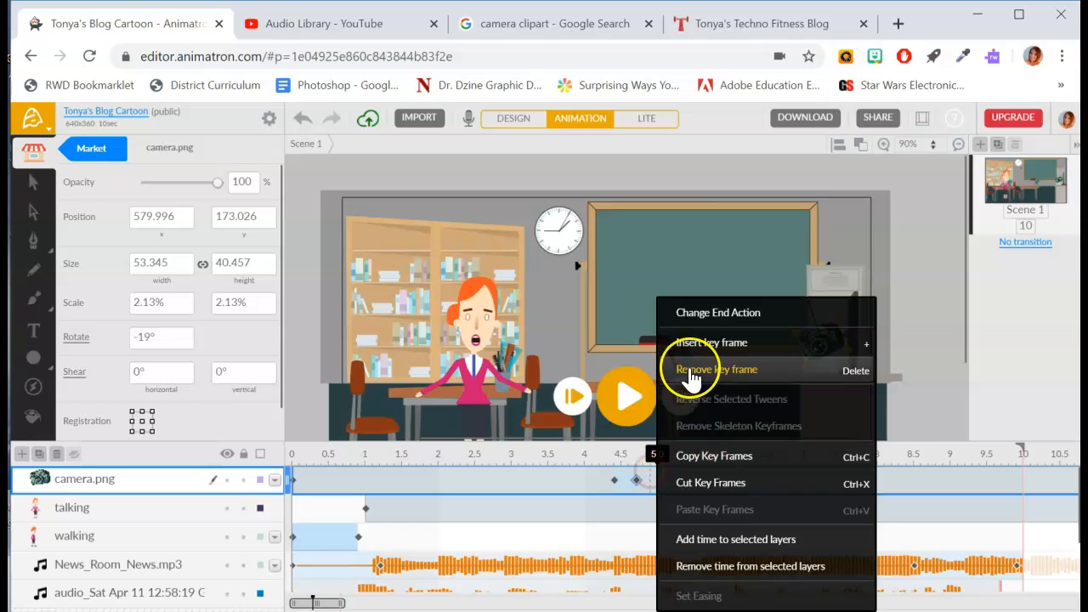
click(694, 344)
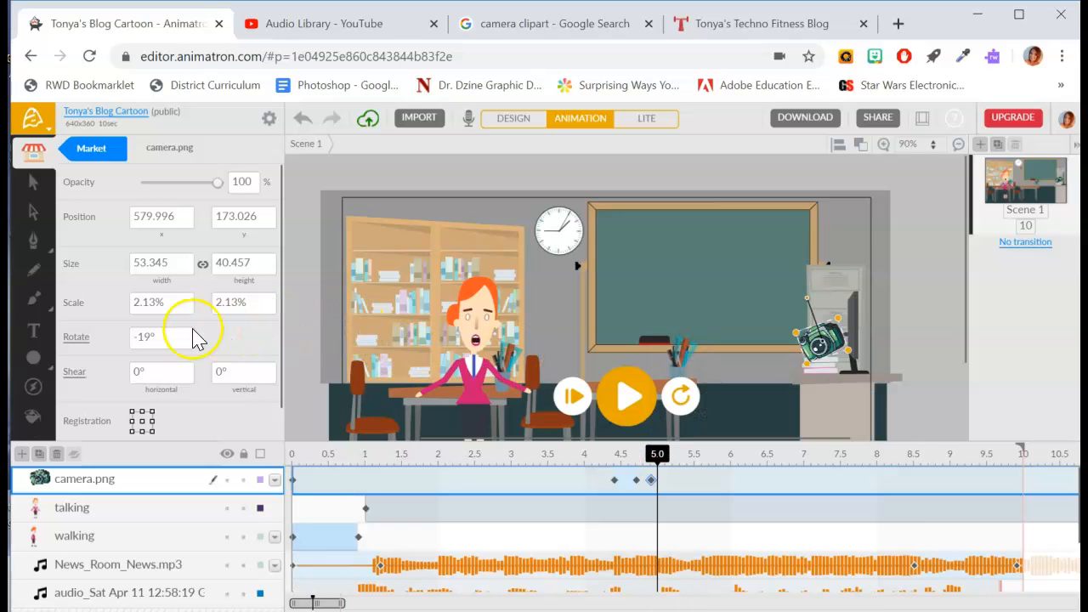
drag(147, 341, 167, 352)
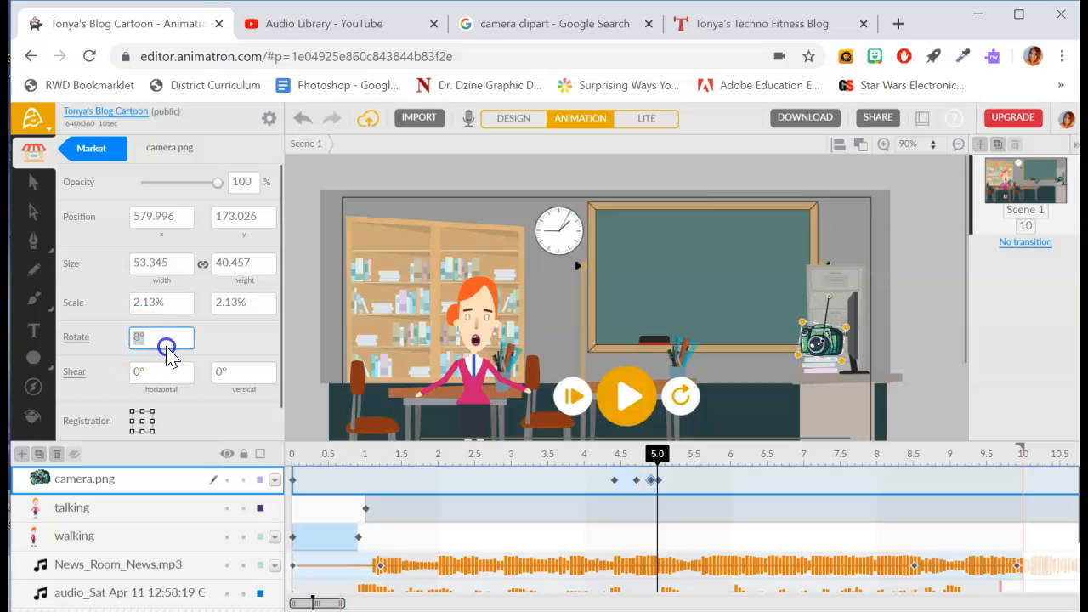
Add a camera.png keyframe just before 5.2 s and set the camera's rotation to -10° at 5.2 s
drag(657, 454, 675, 469)
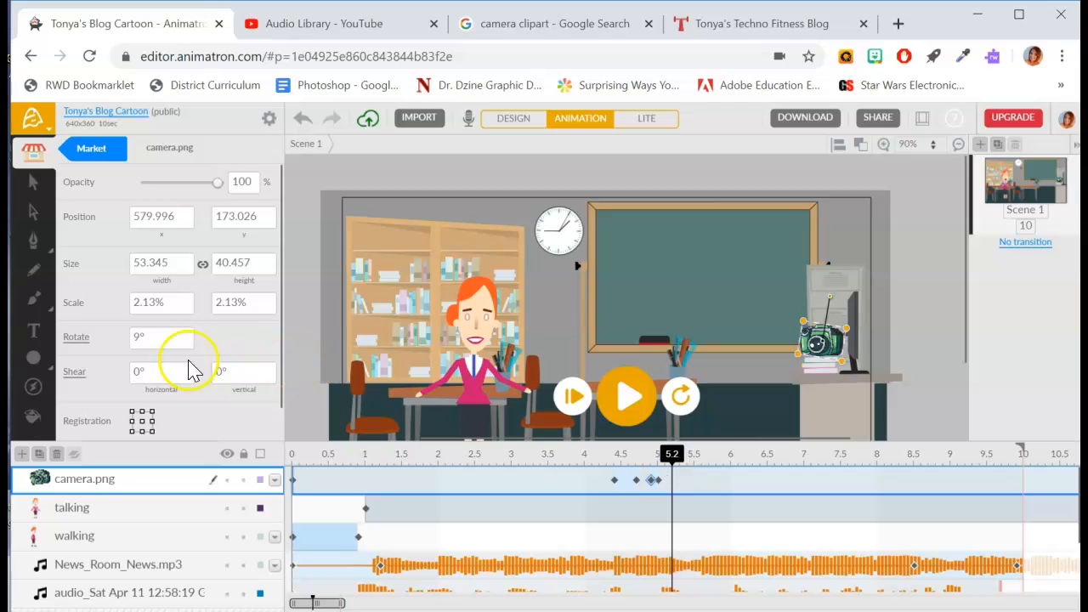
click(684, 493)
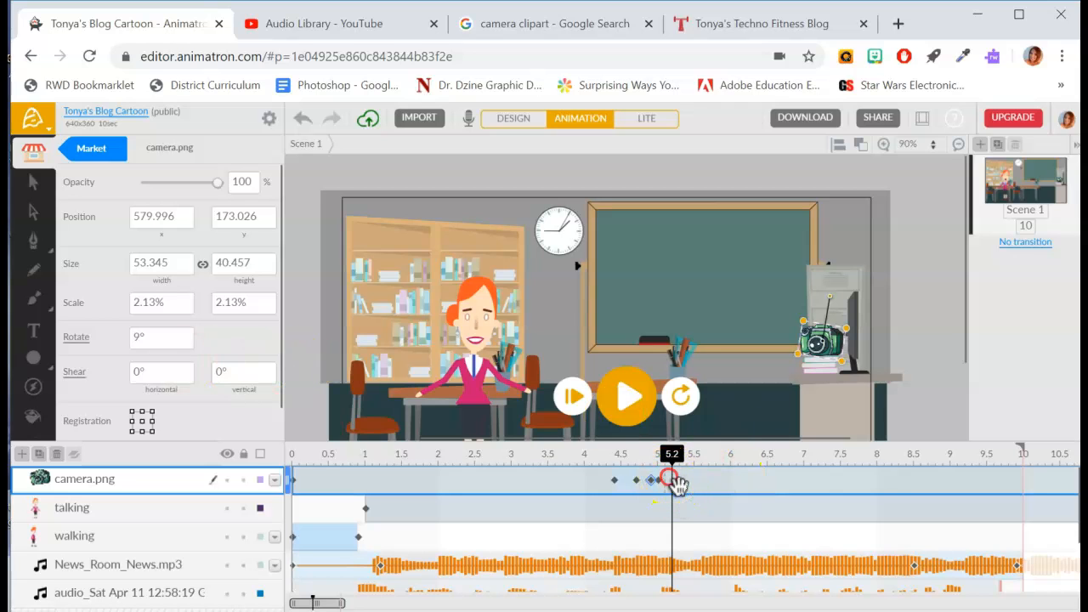
right_click(676, 483)
click(729, 344)
click(145, 337)
text(-10)
key(Return)
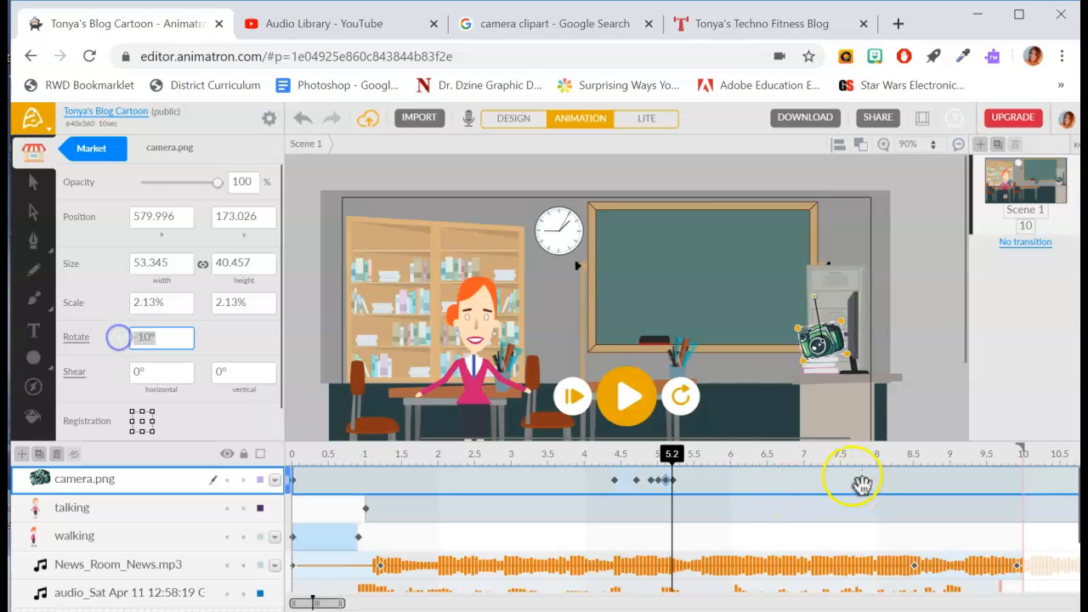
Play the scene from 4.3 s to check the camera's rocking motion
drag(672, 454, 614, 450)
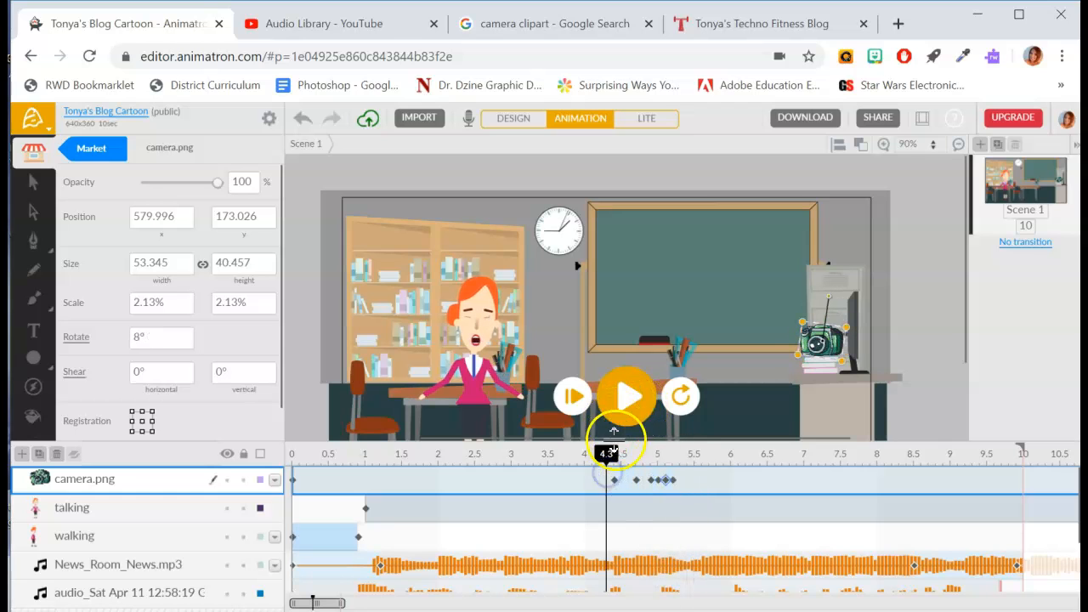
click(627, 397)
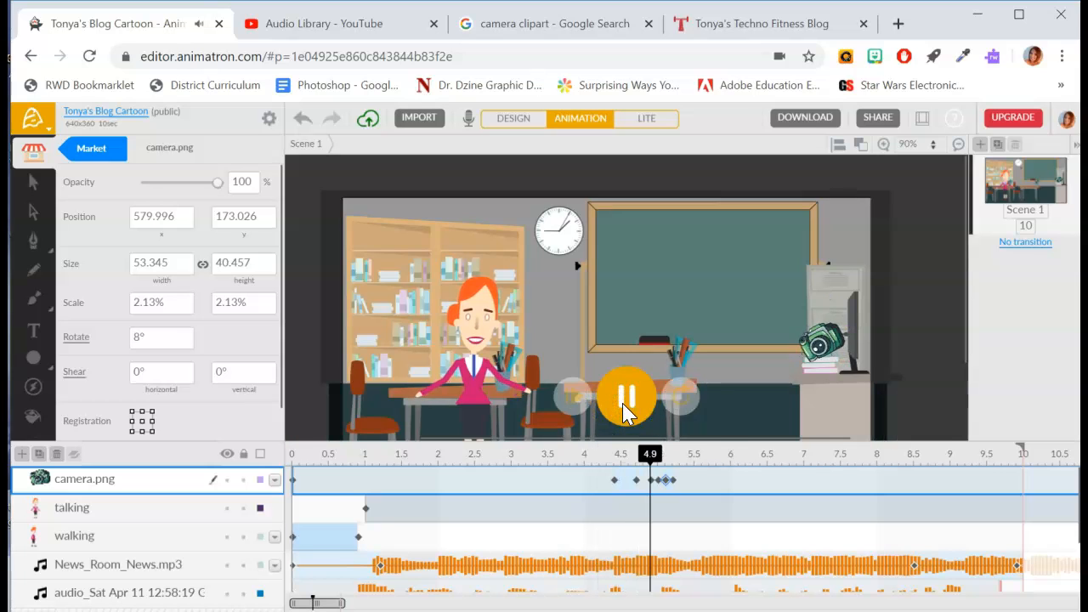
click(627, 398)
Add a camera.png keyframe just before 5.4 s and set the camera's rotation to 9° at 5.4 s
mouse_move(709, 457)
mouse_down()
mouse_move(674, 456)
mouse_move(688, 463)
mouse_up()
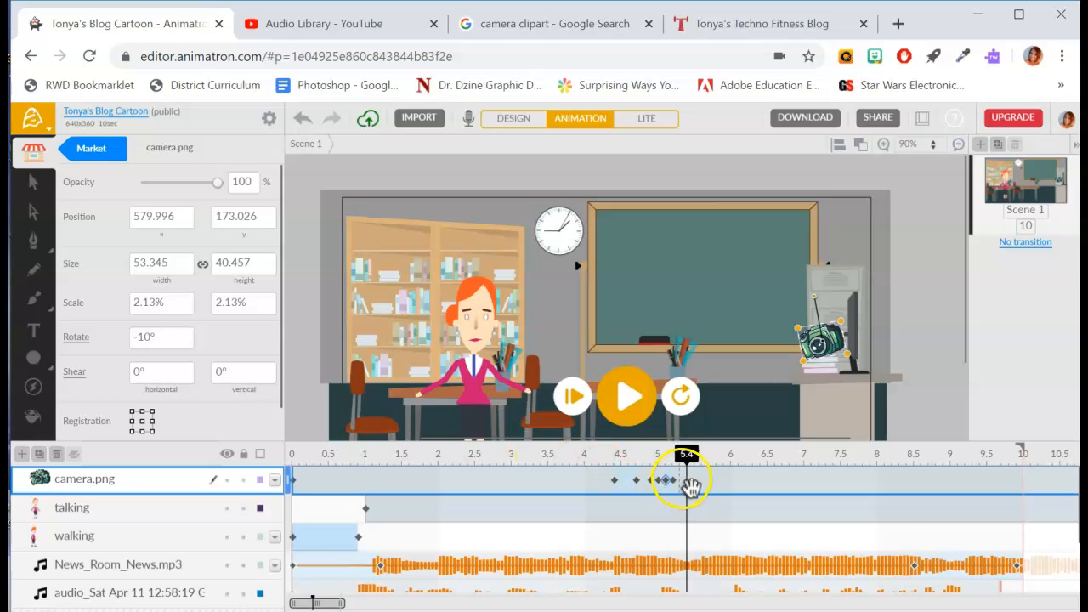
right_click(690, 483)
click(756, 347)
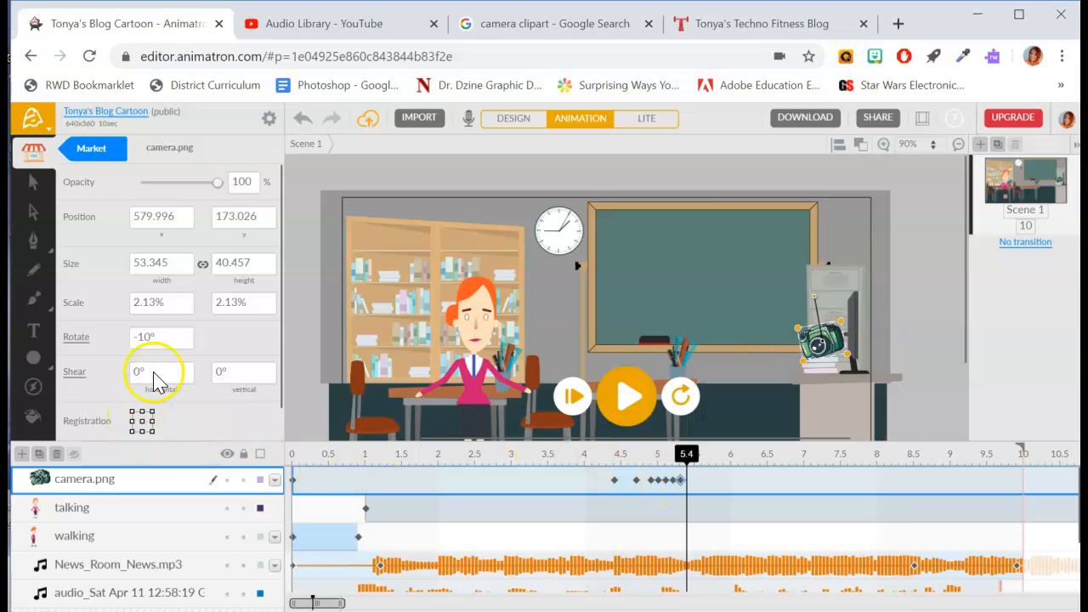
text(0)
key(Return)
text(7)
key(Return)
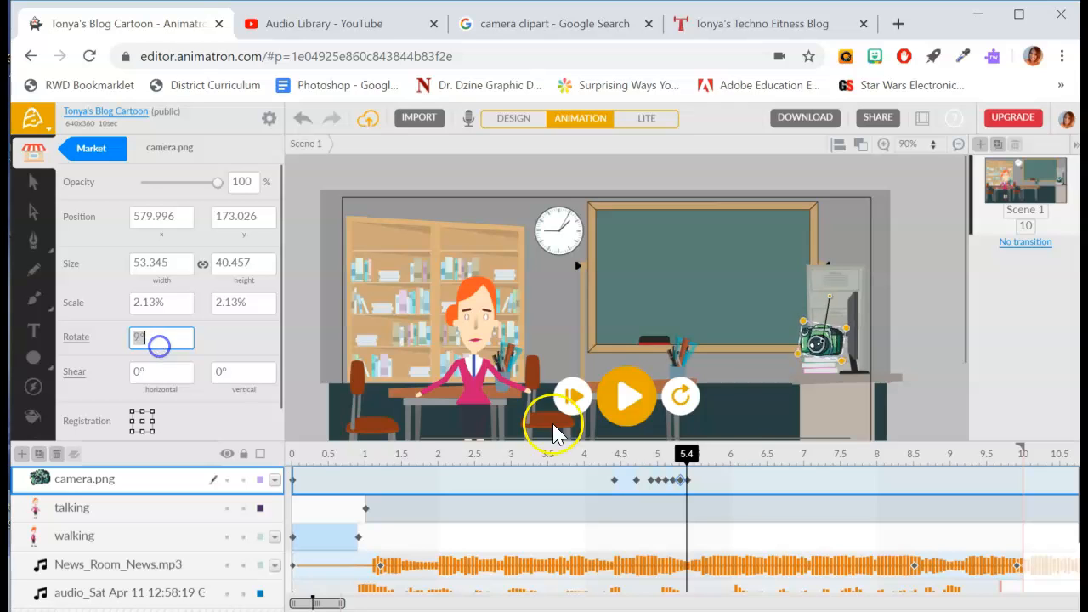
Play the scene from before the camera's first rocking keyframe through 5.7 s to review the complete wobble
drag(687, 454, 526, 454)
click(629, 421)
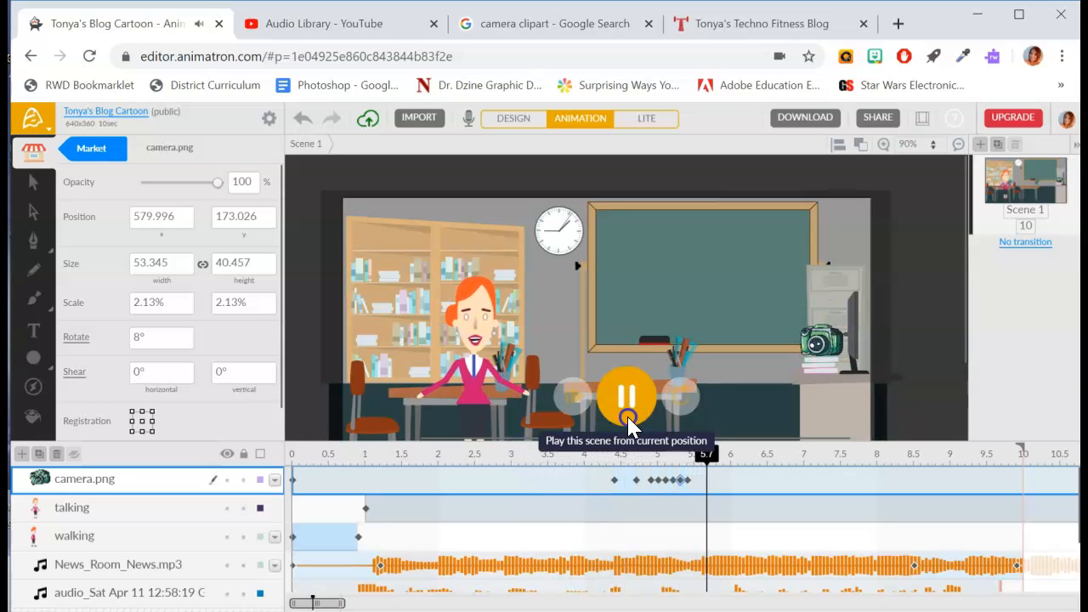
click(629, 423)
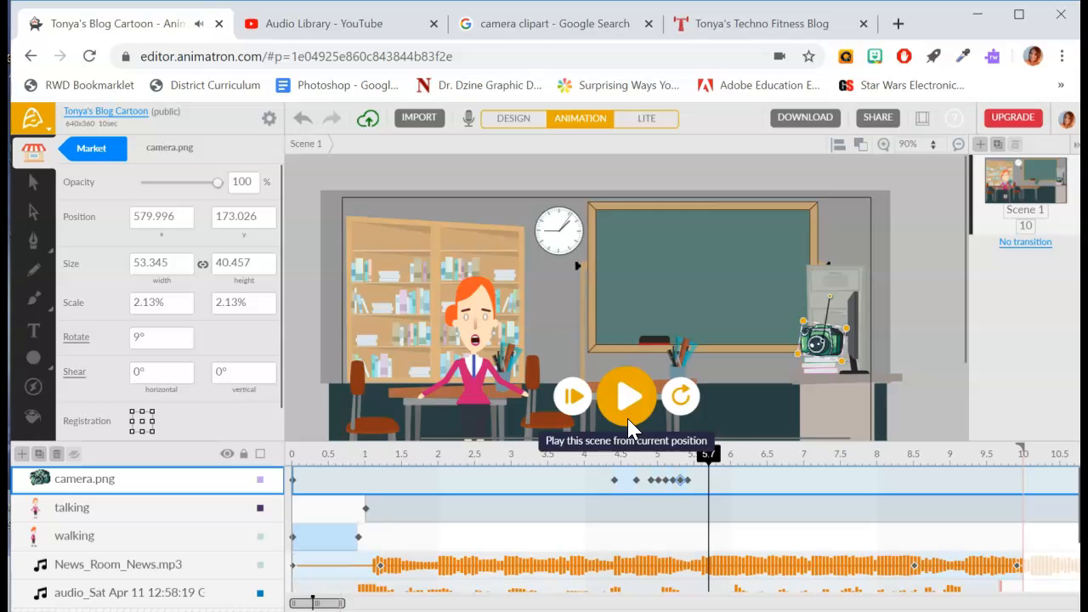
click(565, 407)
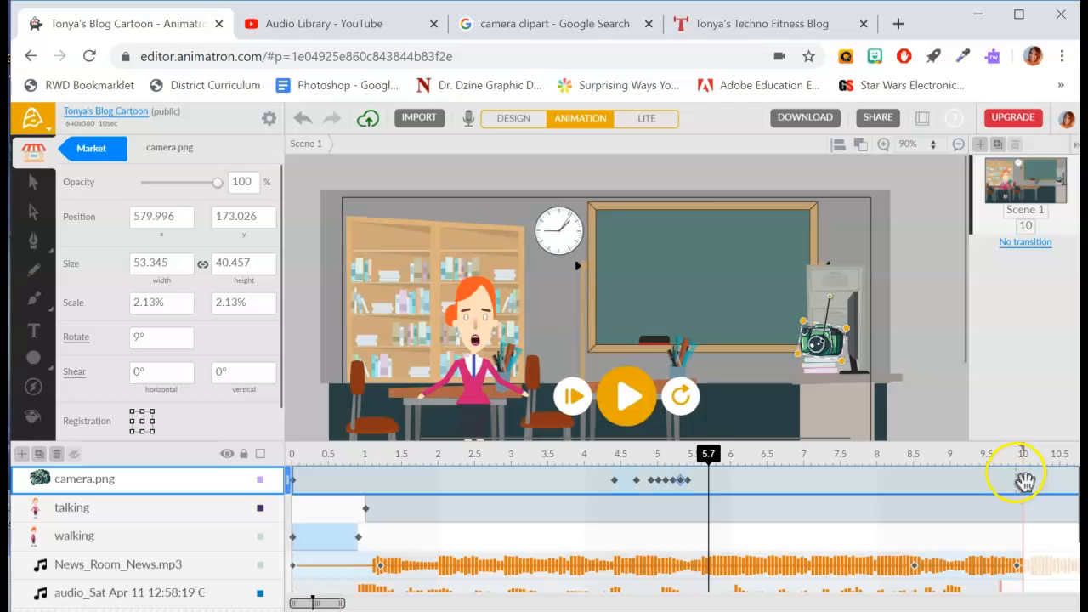
Change the camera.png layer's end action to End at 10.0 s
click(1033, 482)
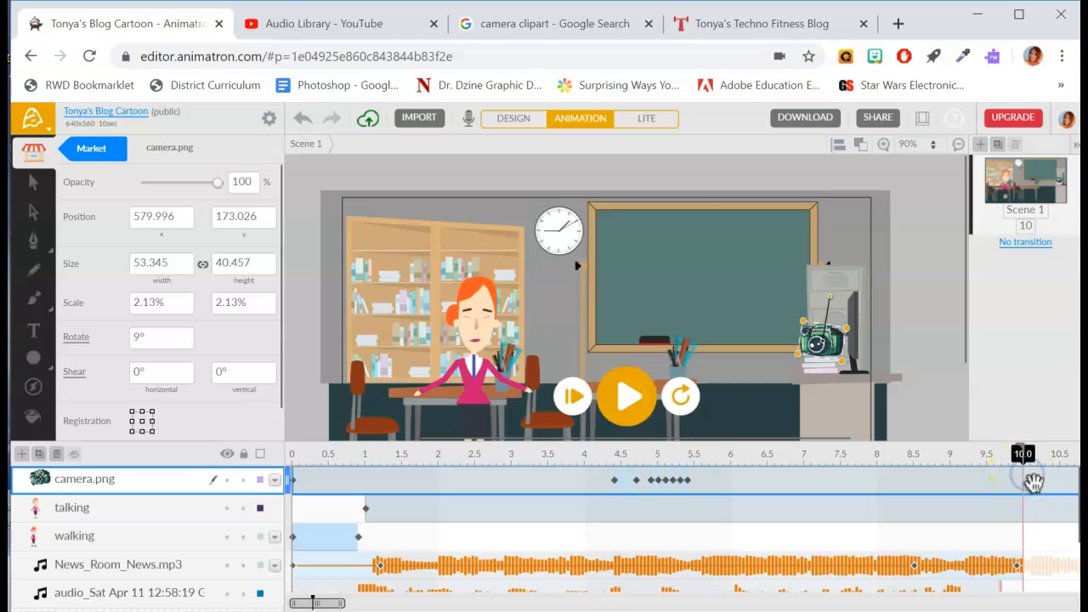
right_click(1026, 482)
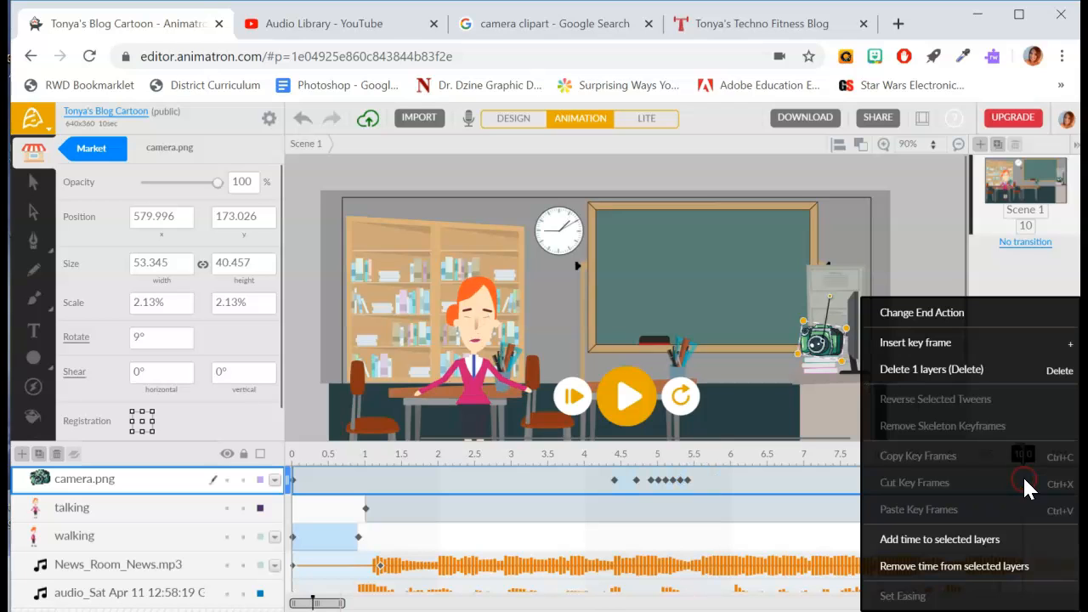
click(978, 314)
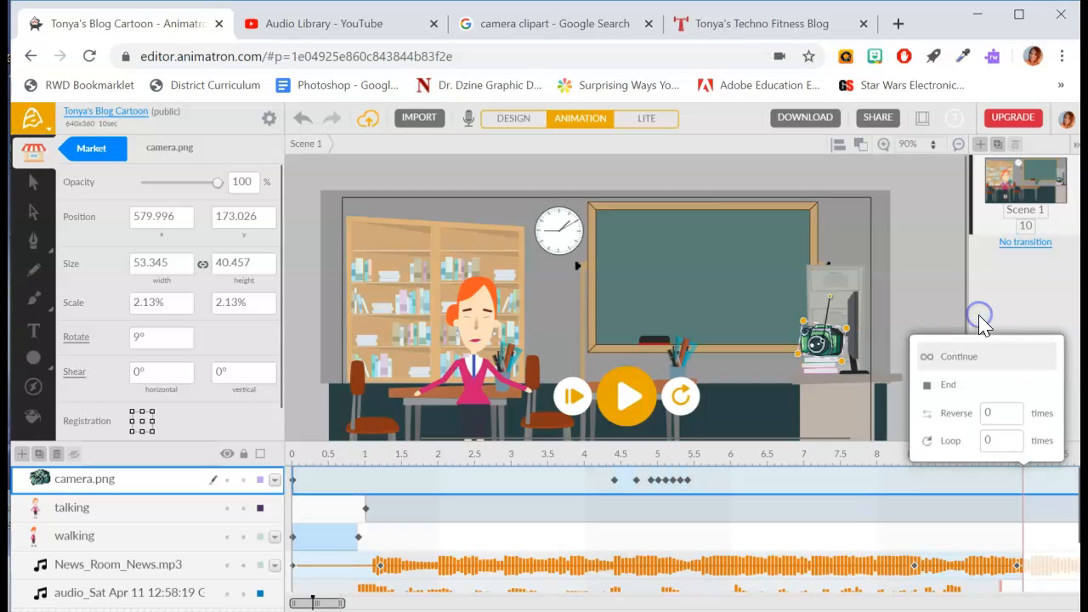
click(948, 385)
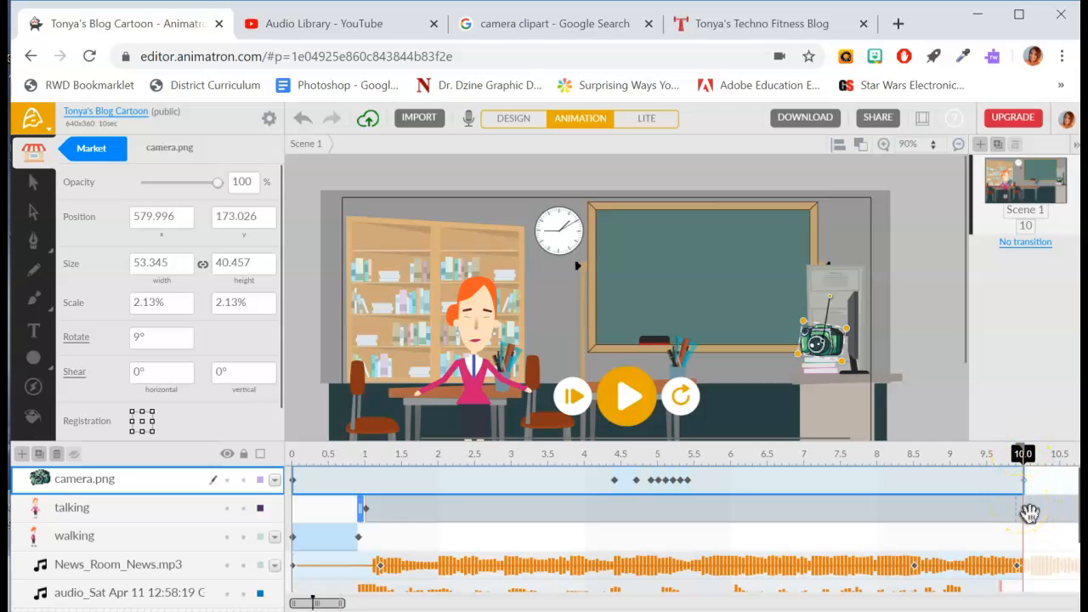
Play the scene from 5.6 s to 7.4 s to find where the next prop should appear
drag(782, 463, 283, 446)
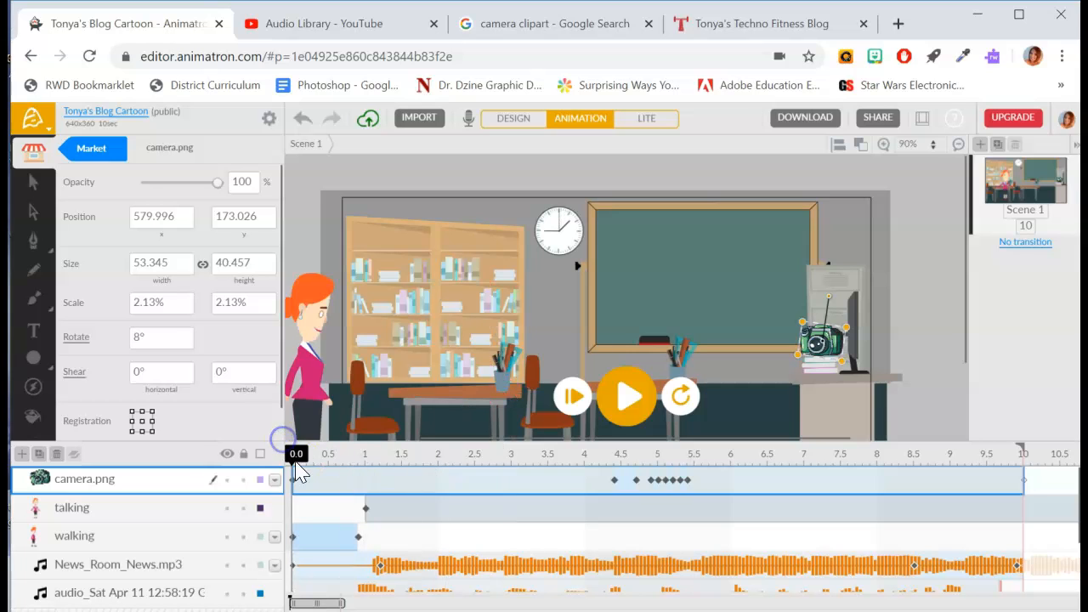
drag(299, 464, 702, 472)
click(623, 415)
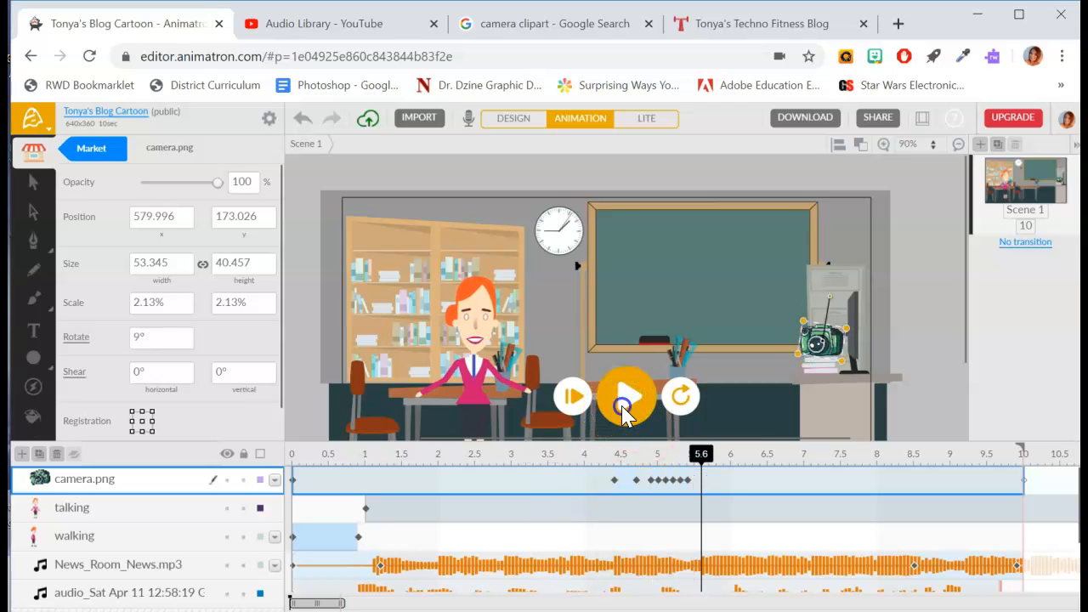
click(631, 398)
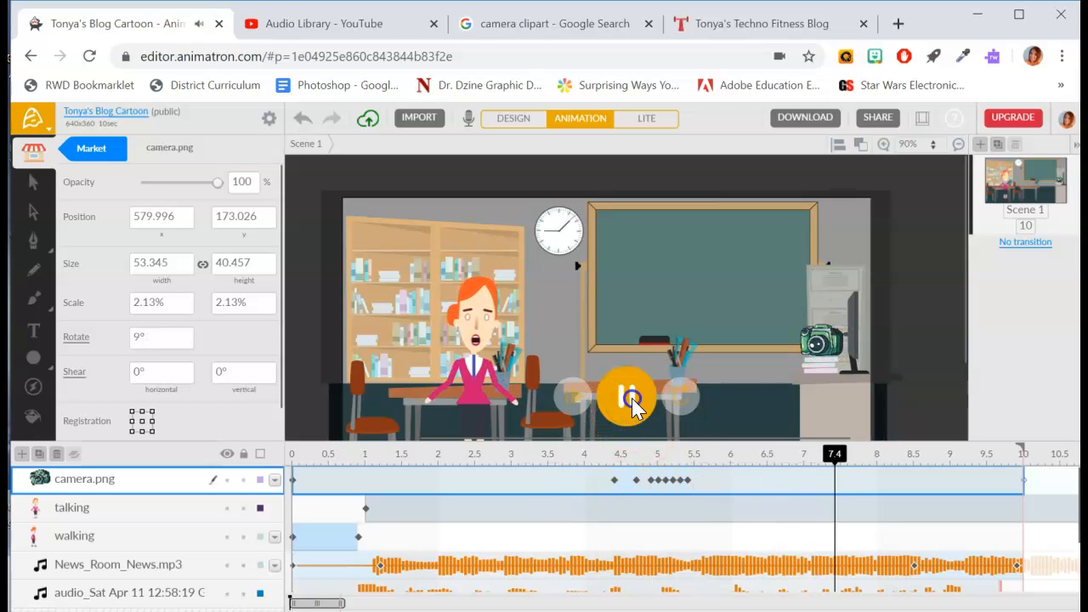
Import dumb.png at 6.9 s, shrink it to about 53 × 34 and place it above the bookcase, outside the frame
drag(836, 455, 829, 459)
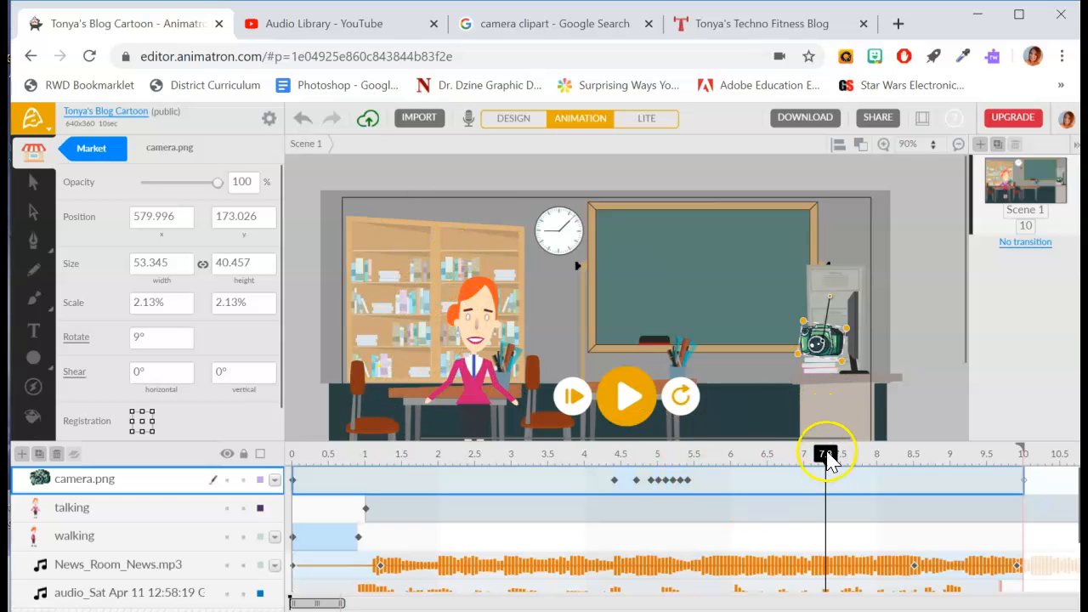
drag(823, 462, 801, 464)
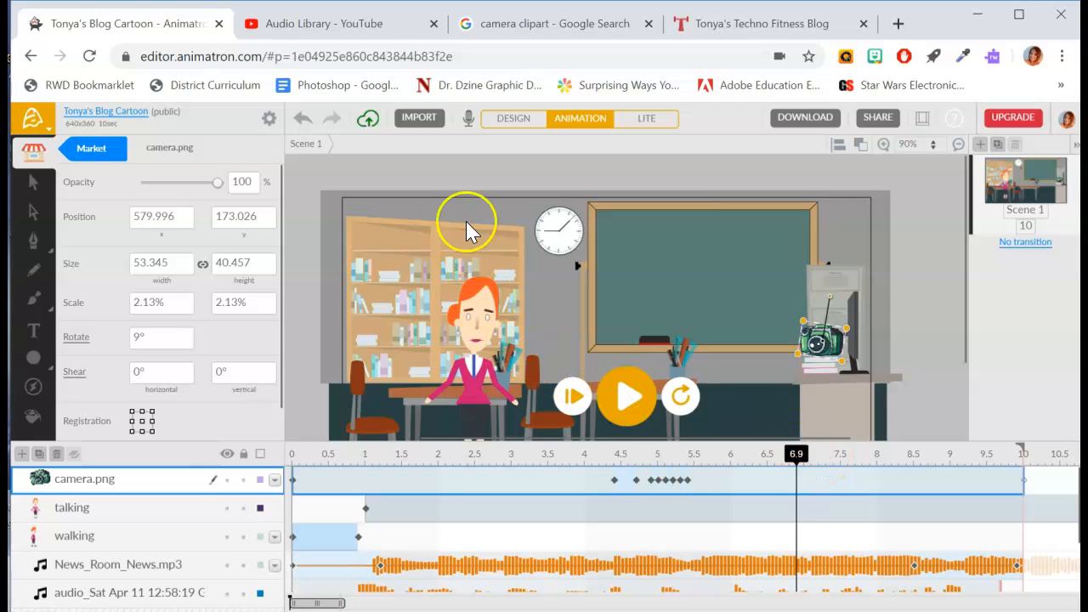
click(417, 125)
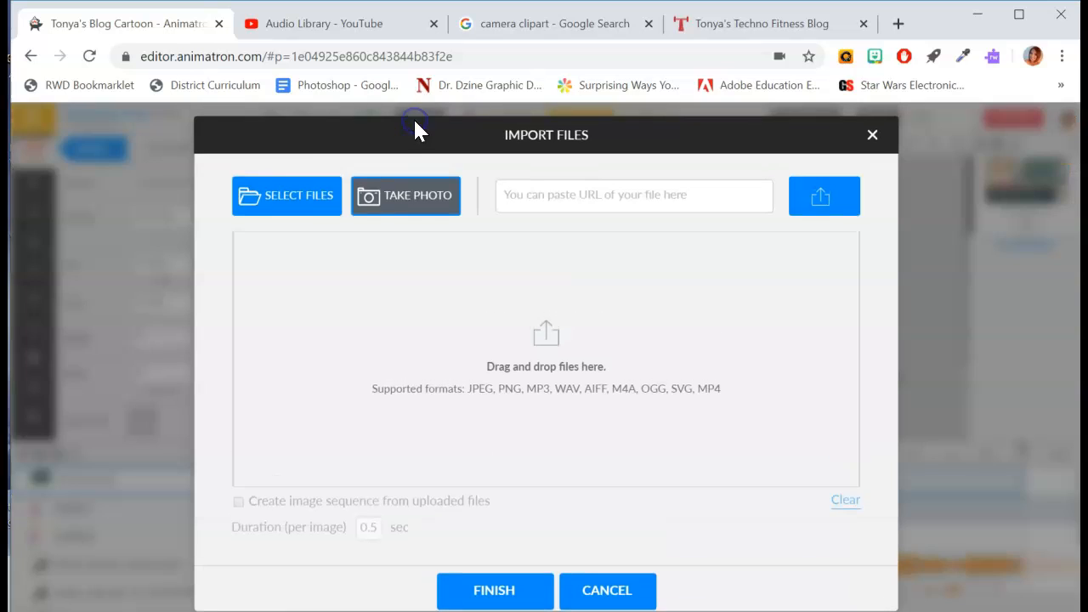
click(298, 195)
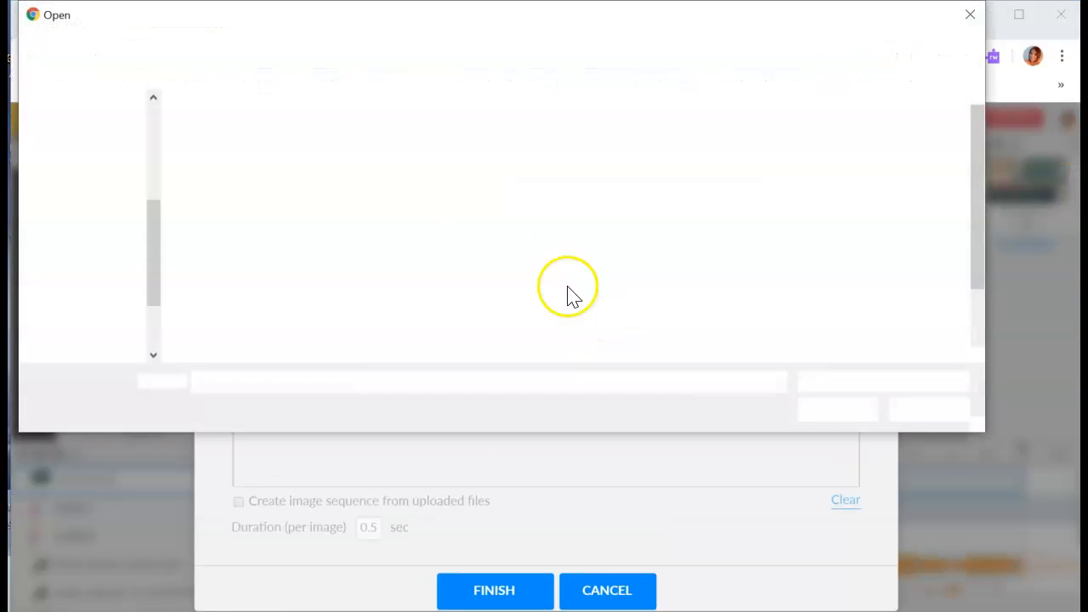
click(323, 271)
click(846, 412)
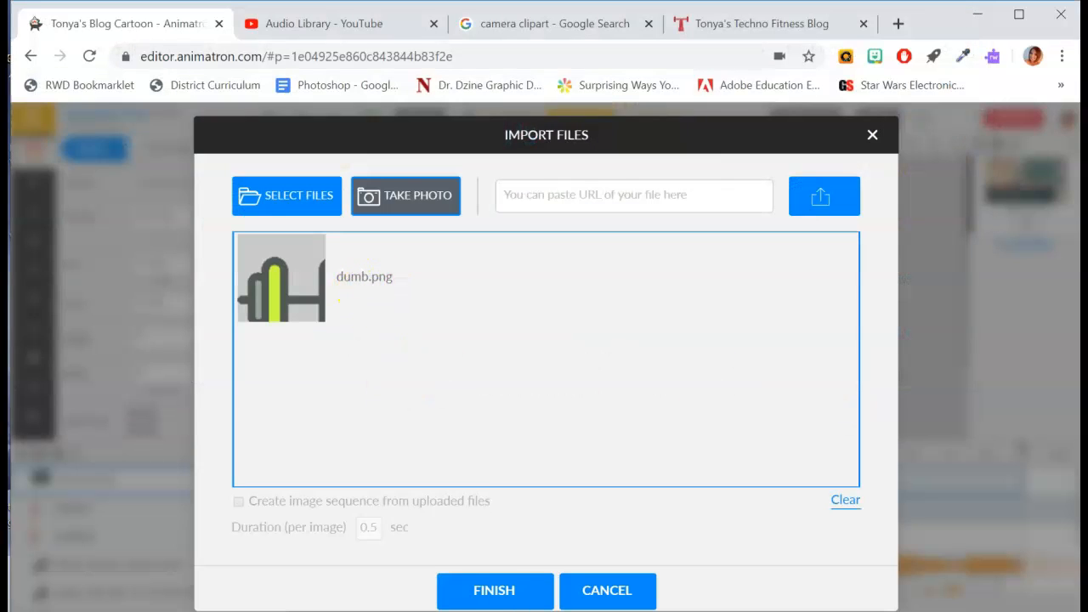
click(507, 591)
drag(836, 200, 444, 187)
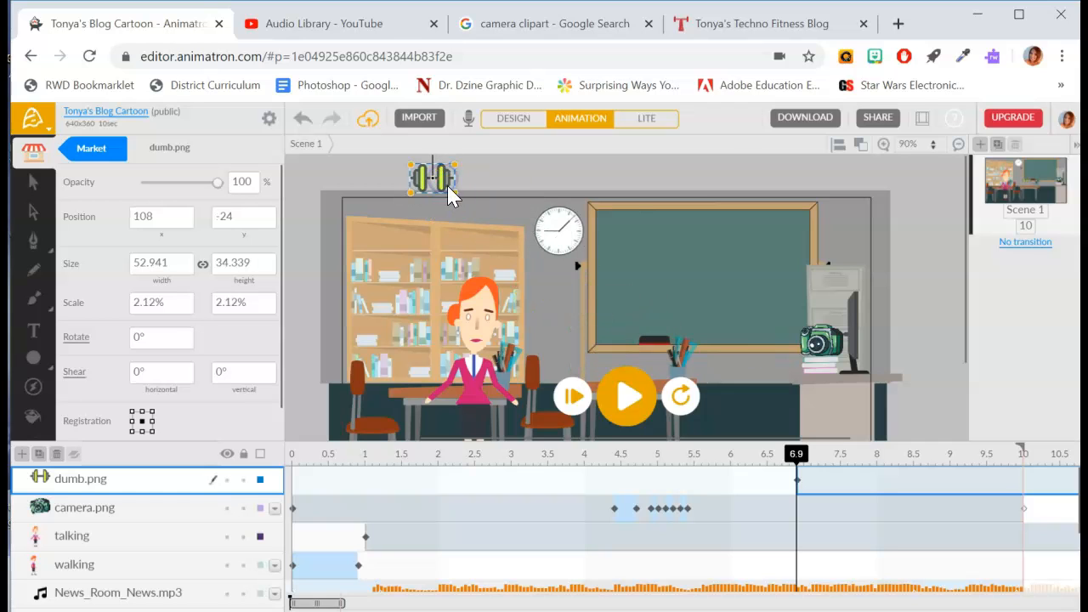
click(546, 171)
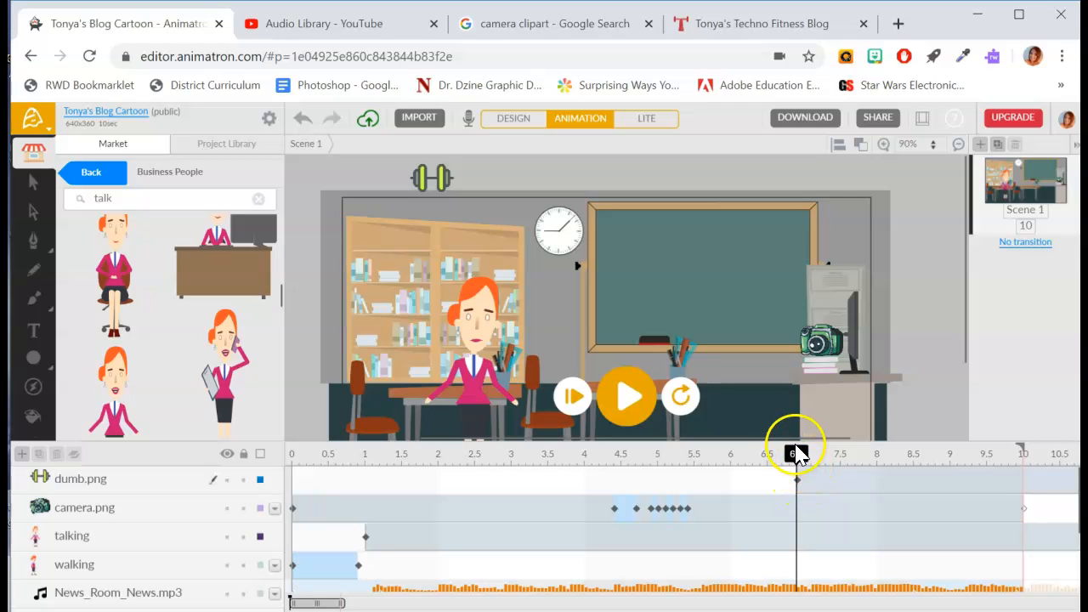
Animate the dumbbell dropping straight down onto the desk beside the woman, landing at 7.5 s at about x 96, y 211
drag(799, 459, 840, 463)
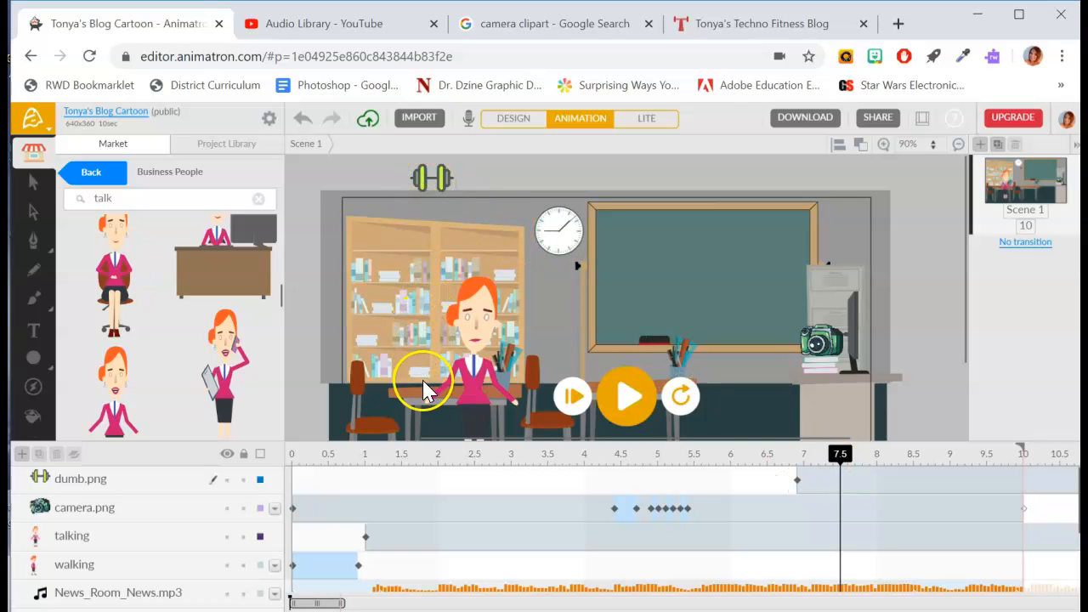
drag(438, 191, 429, 379)
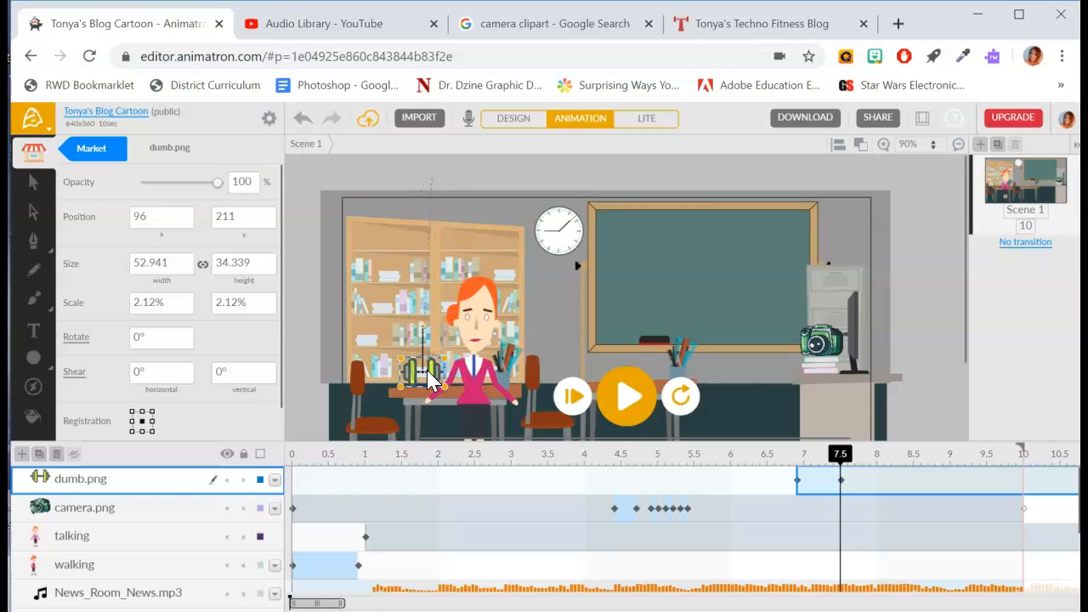
click(840, 481)
Play the scene from 6.8 s to 7.9 s to review the dumbbell's drop
drag(840, 454, 788, 453)
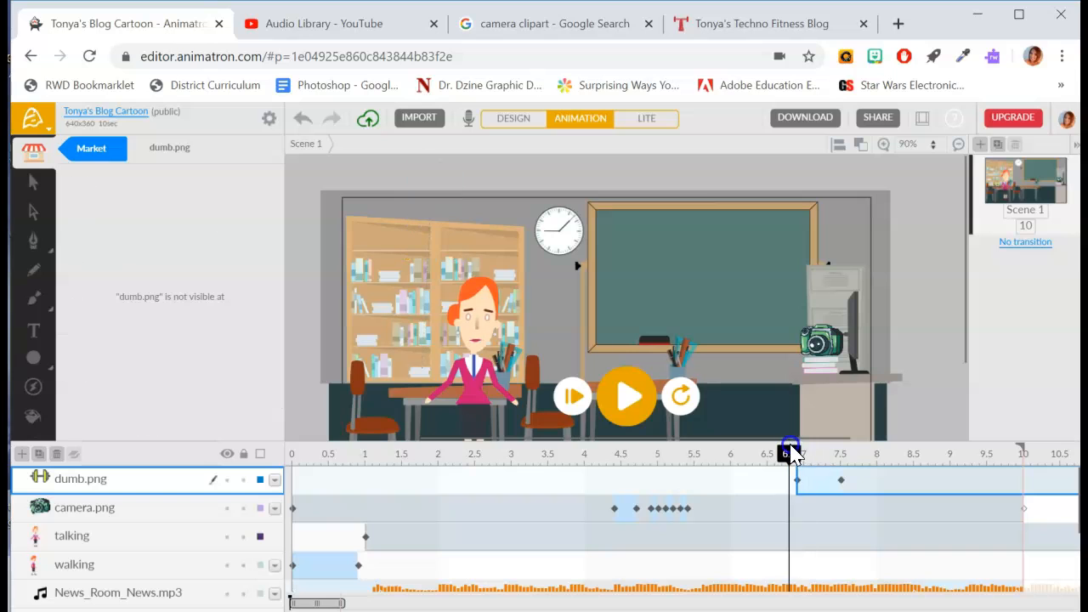
click(646, 397)
click(637, 399)
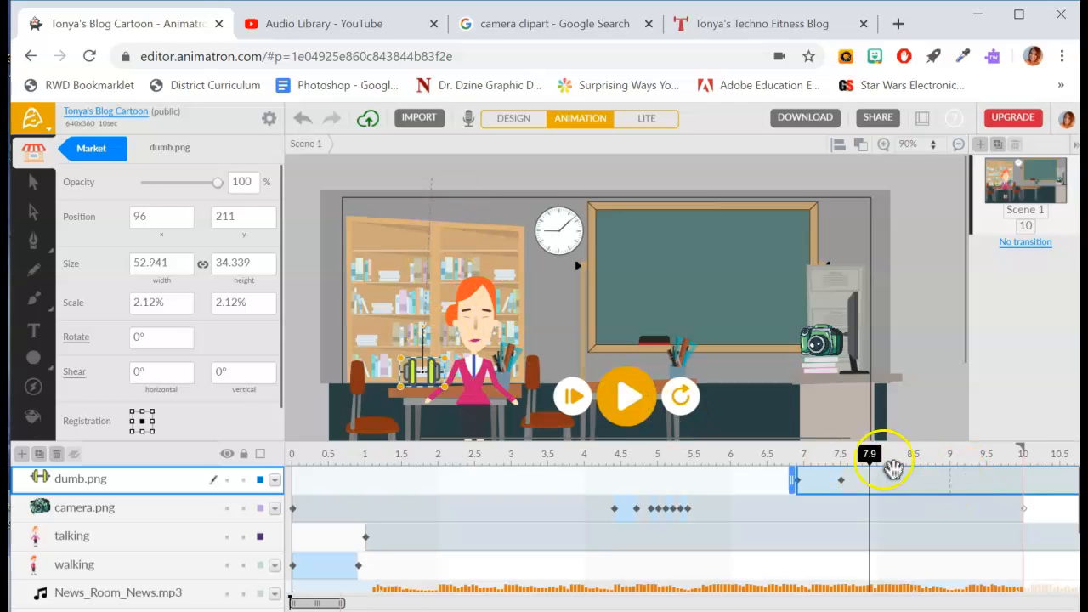
Change the dumb.png layer's end action to End at 10.0 s
drag(878, 464, 1017, 463)
click(1023, 479)
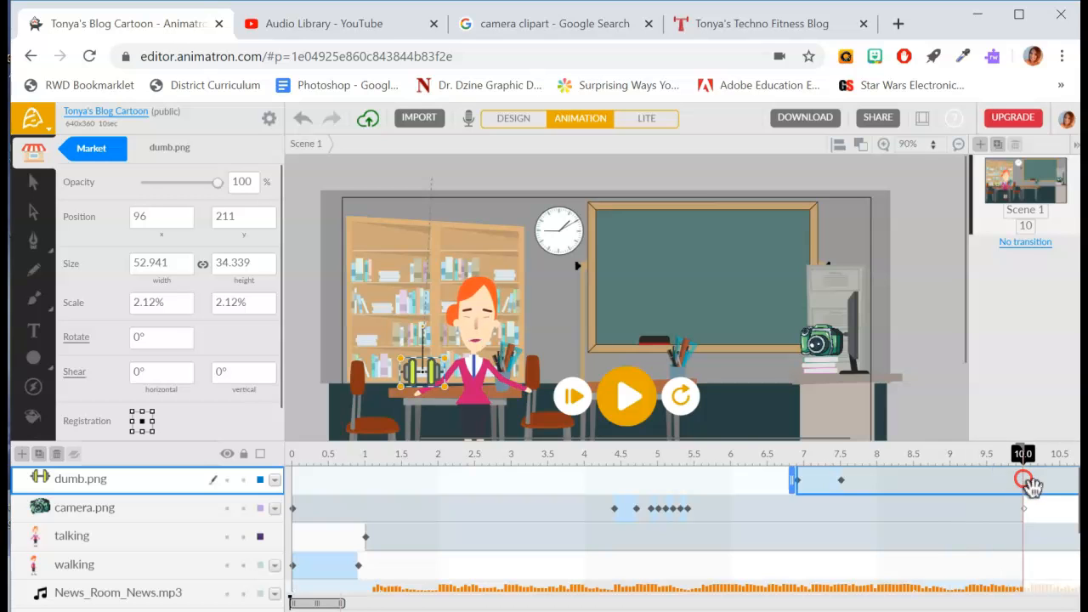
right_click(1027, 482)
click(965, 313)
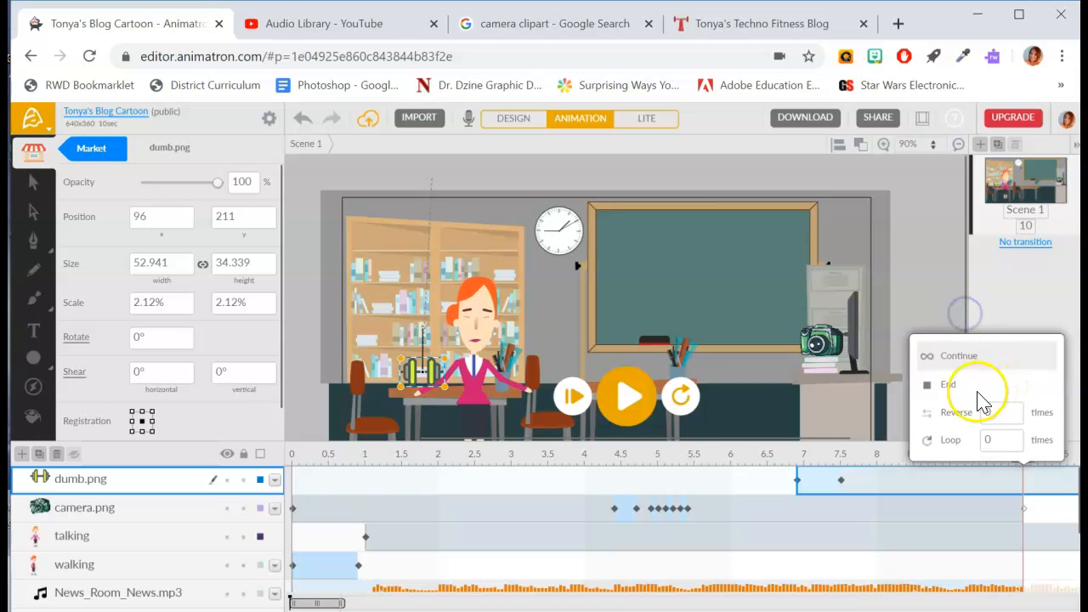
click(956, 384)
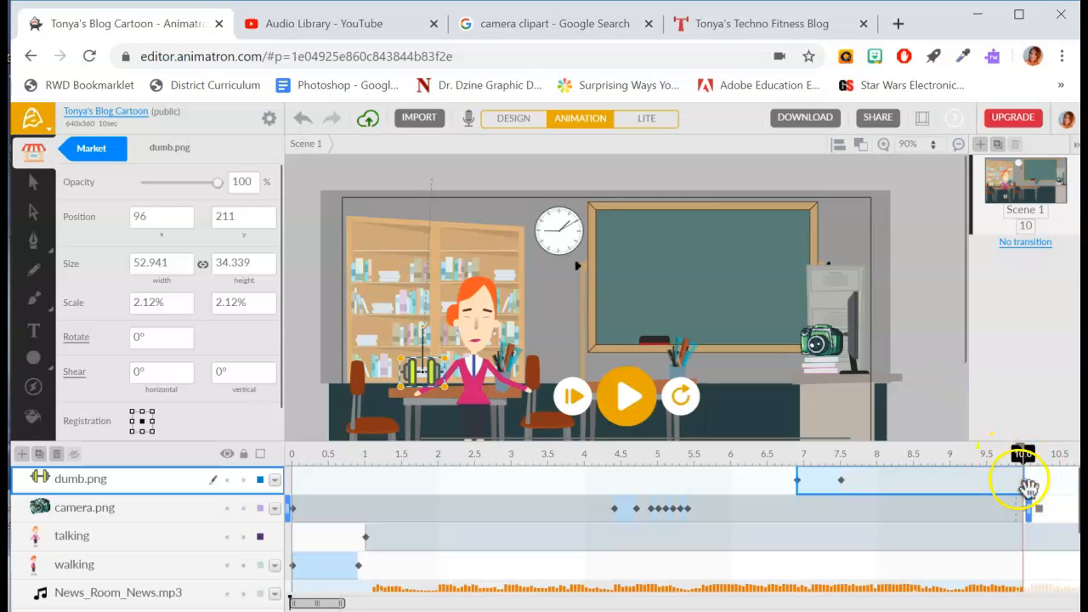
Play the scene from the start through 9.6 s to review both props together with the audio
drag(694, 454, 286, 467)
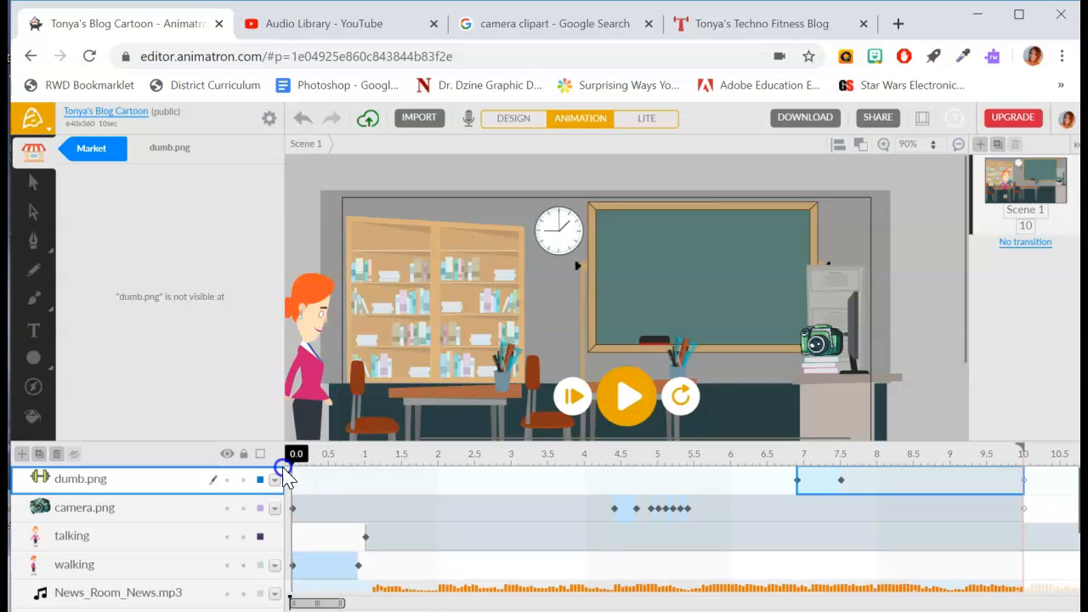
click(636, 417)
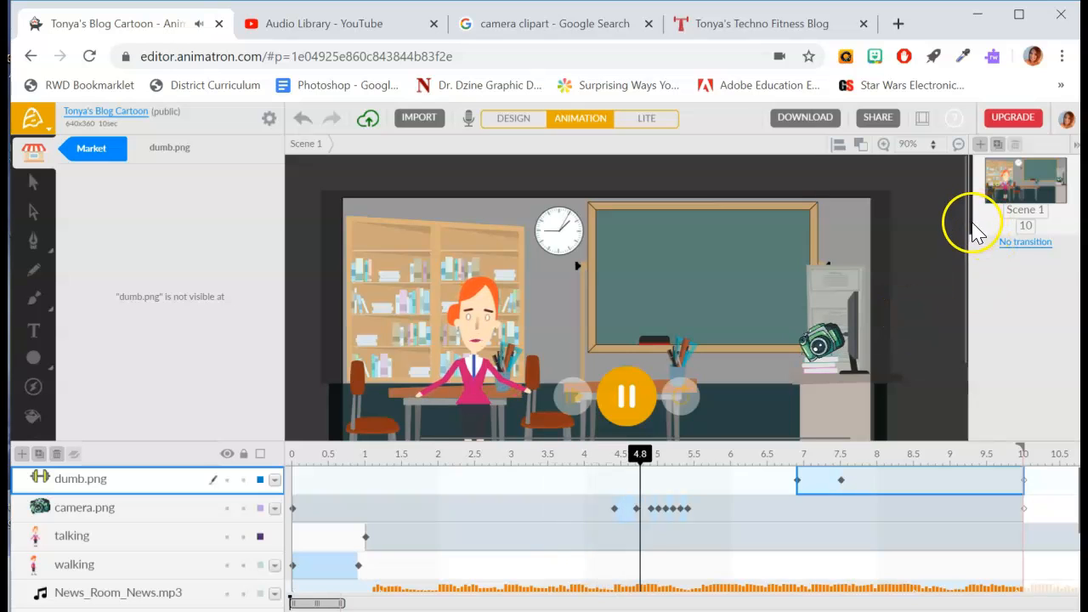
drag(972, 227, 975, 242)
click(614, 399)
click(775, 397)
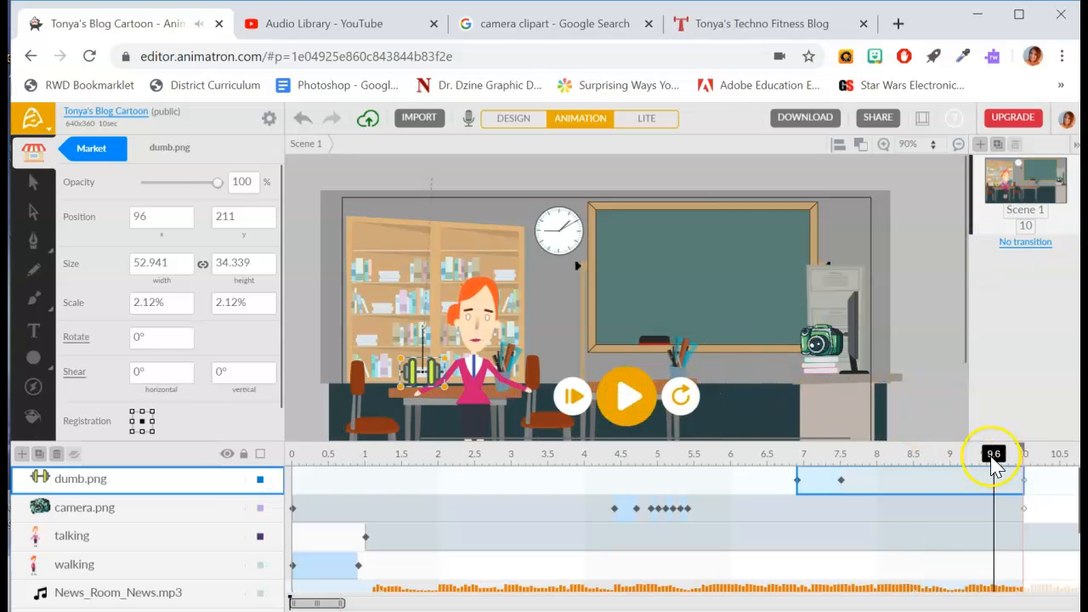
Browse the Market's Business People results for "talk" for a non-talking pose of the red-haired woman
click(97, 151)
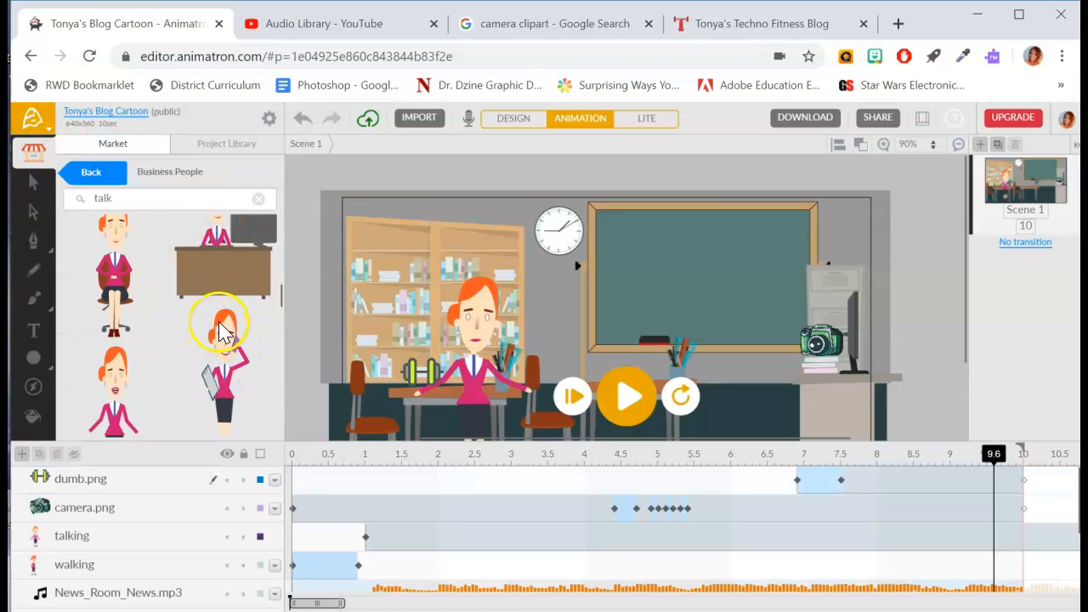
scroll(219, 330, down, 1)
scroll(223, 323, down, 2)
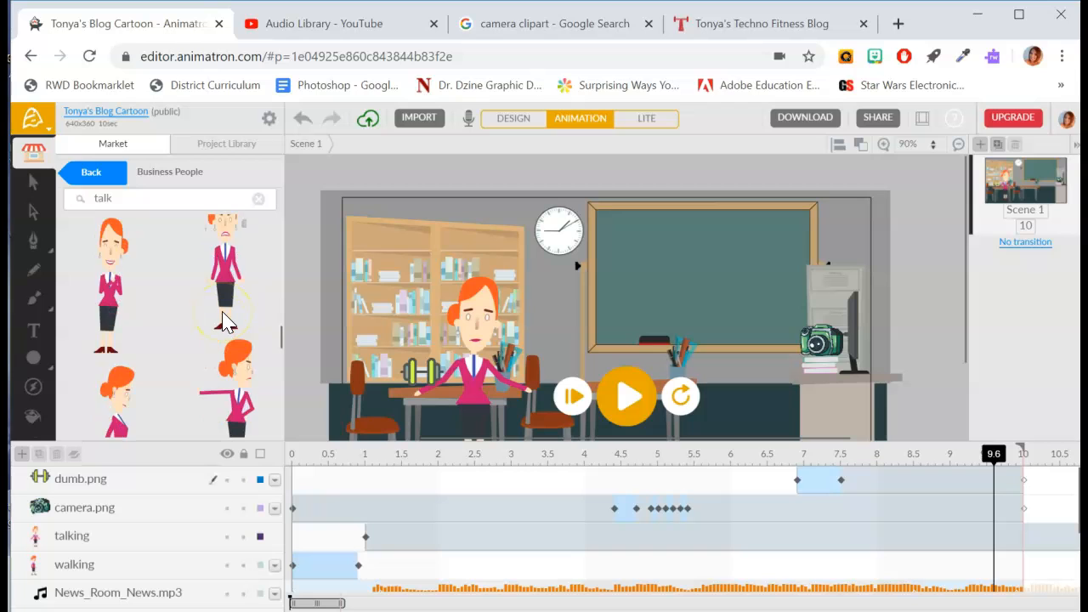
click(216, 361)
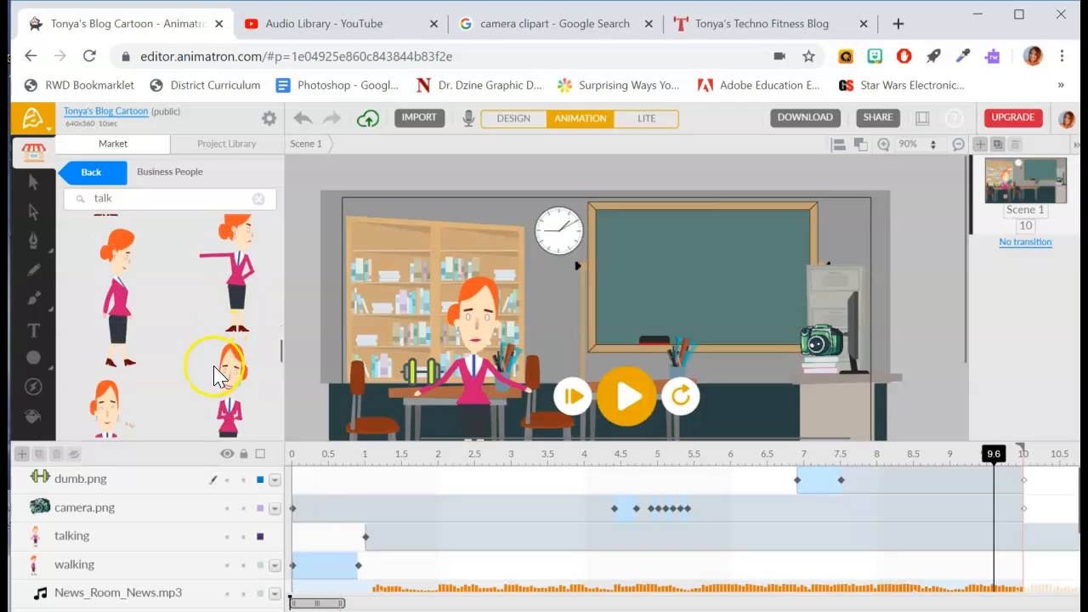
scroll(214, 376, down, 1)
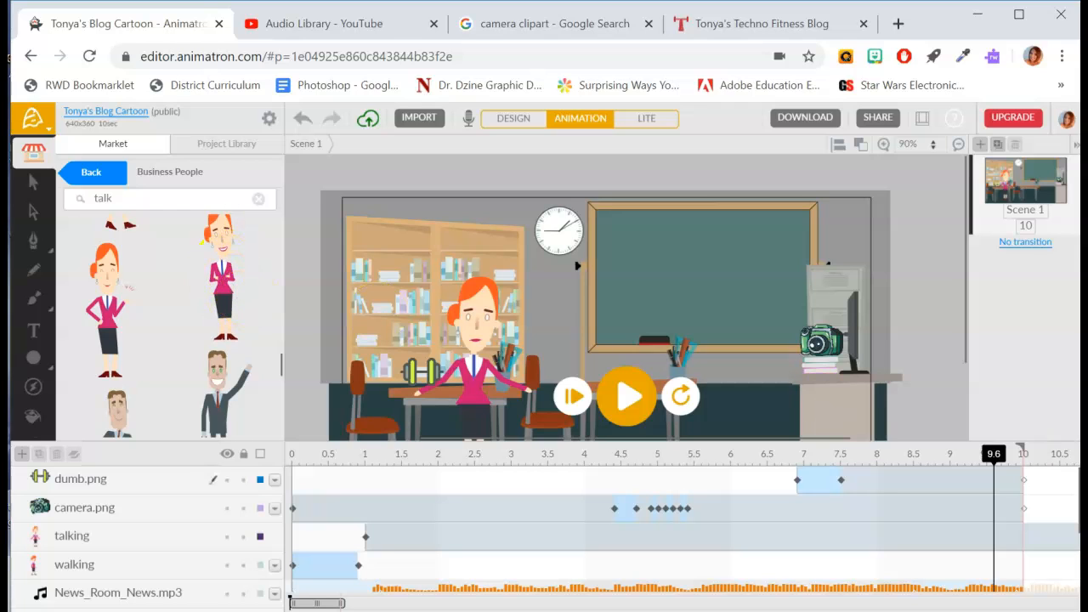
Replay the final second of the scene to find where the speech ends, leaving the playhead at 9.3 s
drag(991, 466, 964, 455)
click(625, 397)
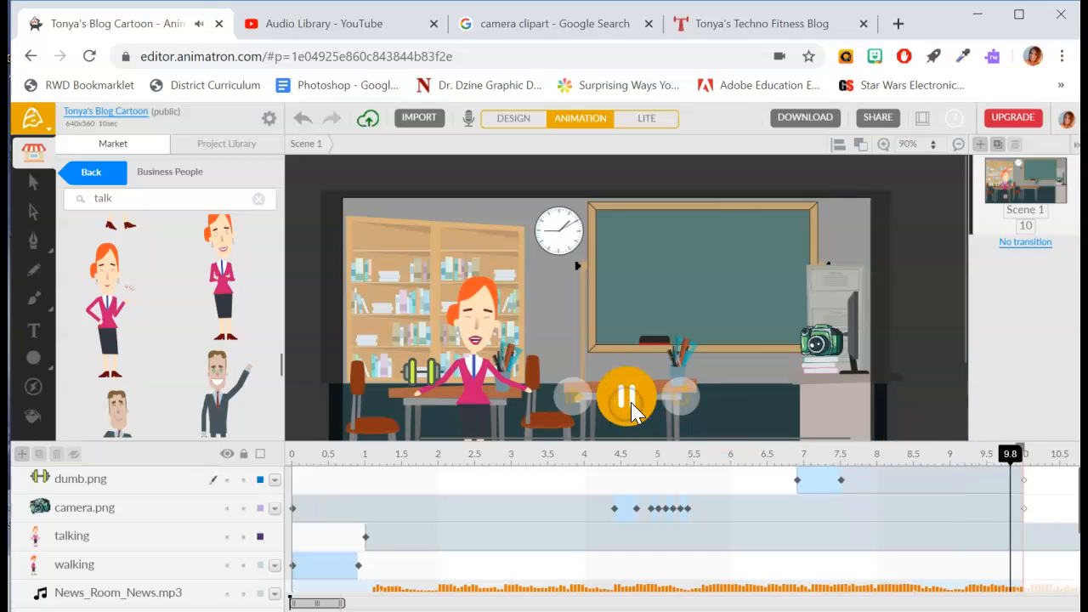
drag(989, 454, 949, 454)
click(627, 395)
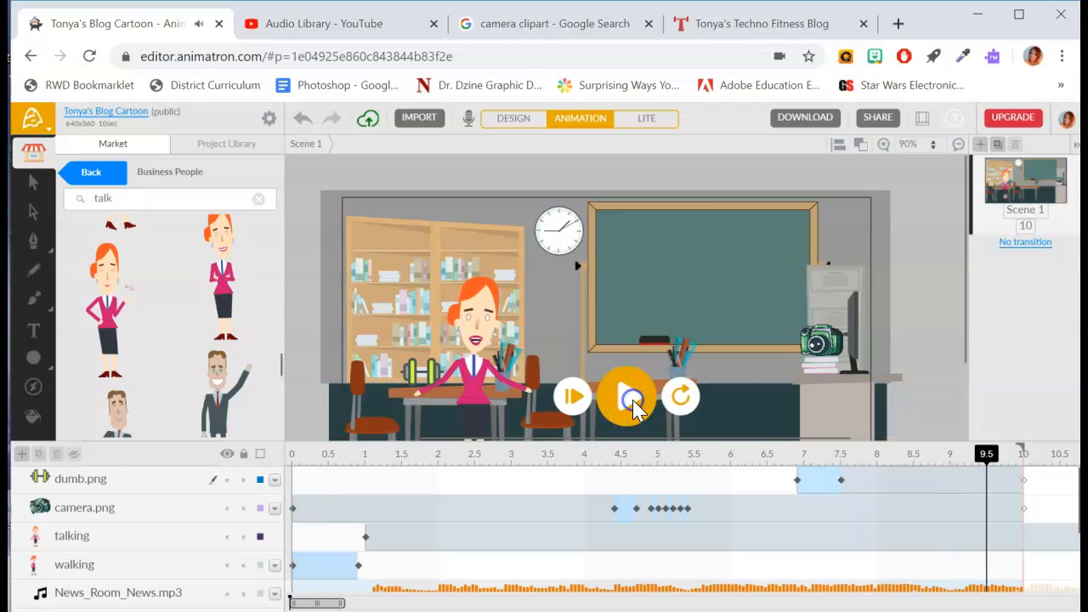
click(977, 440)
drag(988, 456, 976, 454)
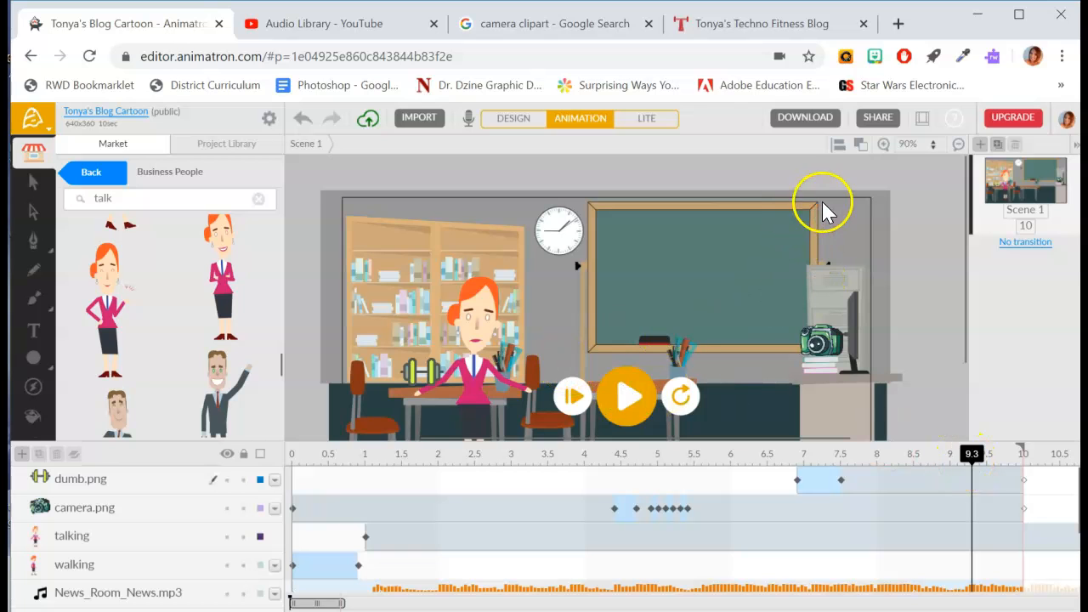
Add the listening woman at 9.3 s over the talking woman, scaled to match her at about 82 × 236
click(932, 150)
click(908, 190)
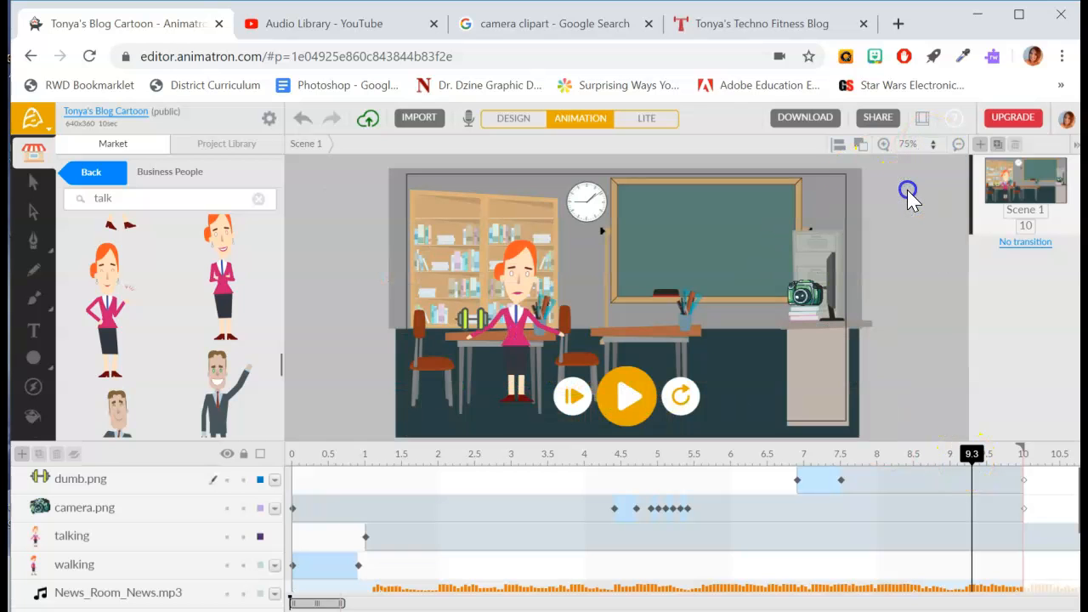
drag(225, 279, 521, 335)
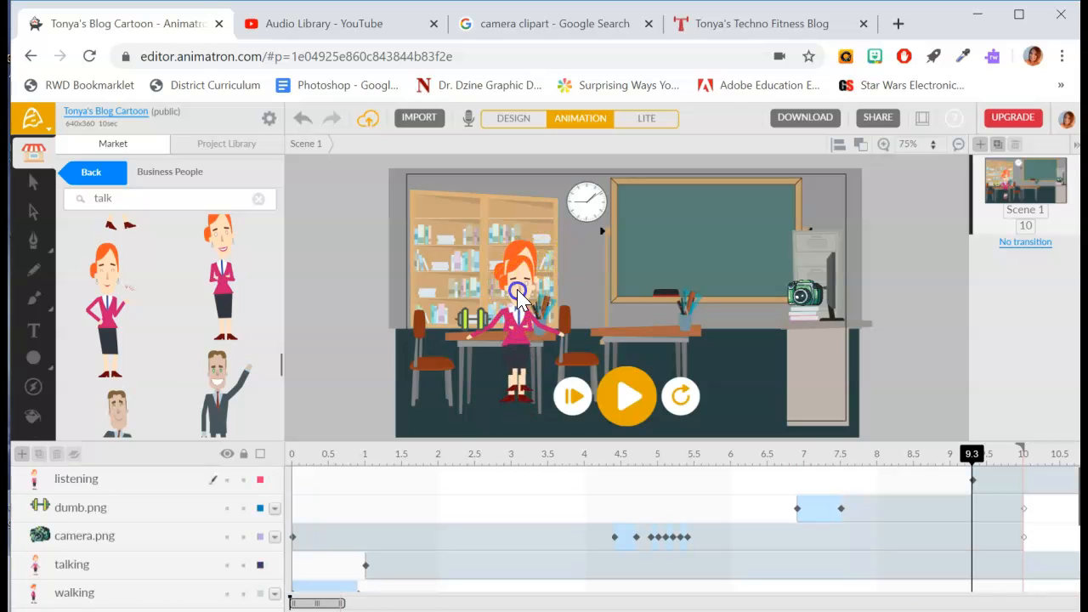
click(546, 264)
drag(546, 253, 554, 244)
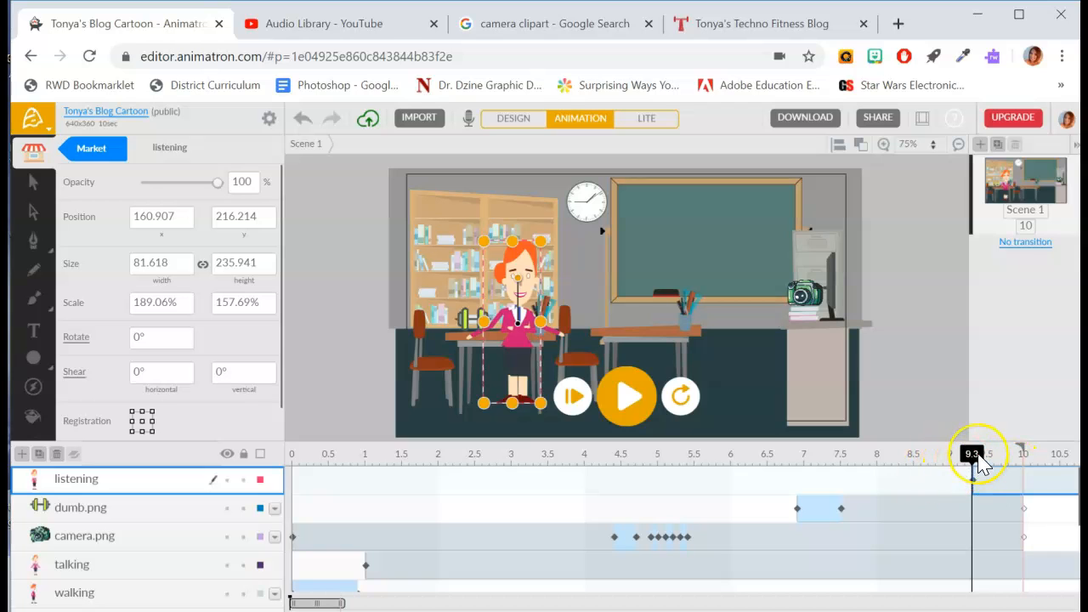
Change the listening layer's end action to End at 10.0 s
click(1034, 476)
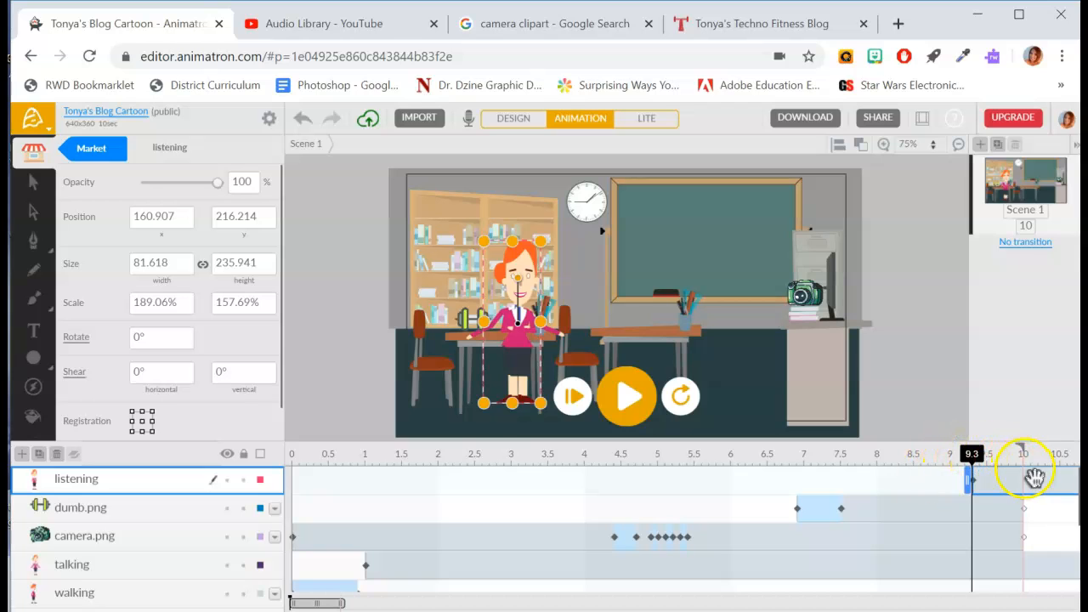
right_click(1031, 478)
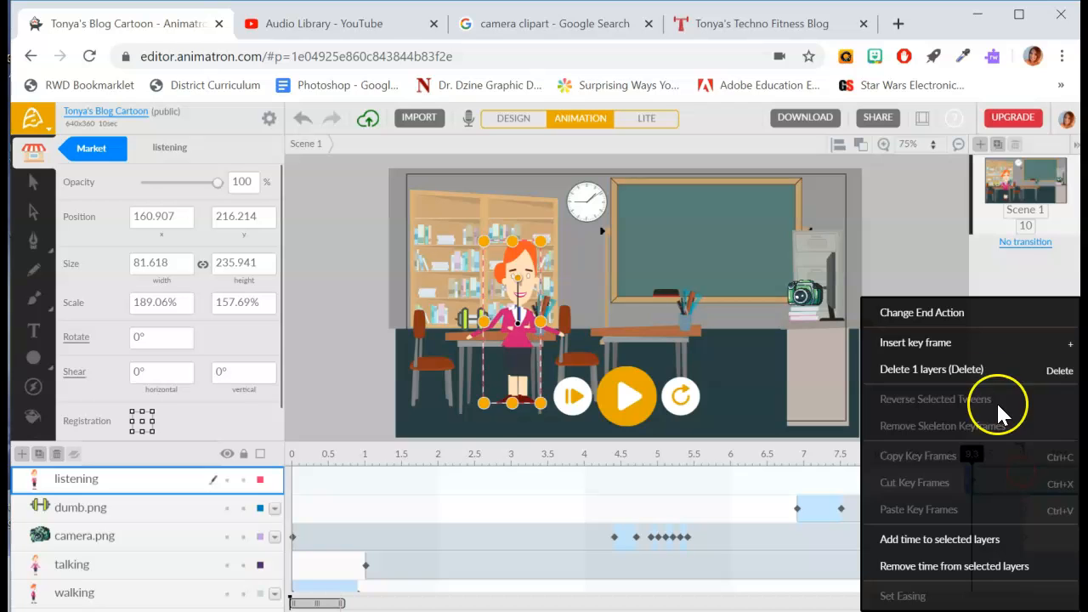
click(956, 314)
click(945, 386)
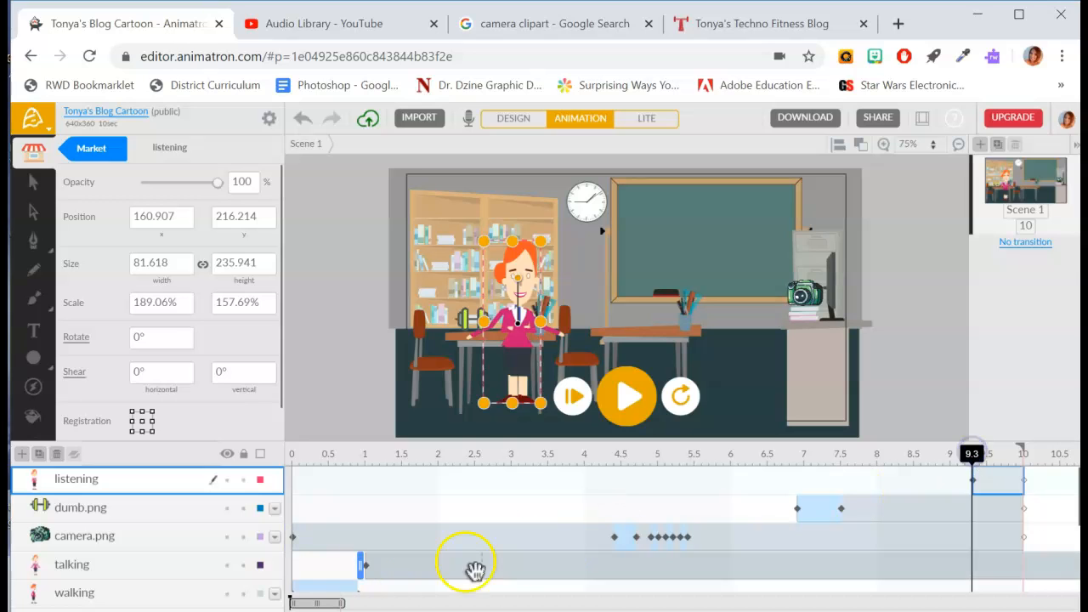
Change the talking layer's end action to End at 9.2 s, just before the listening pose starts
click(960, 560)
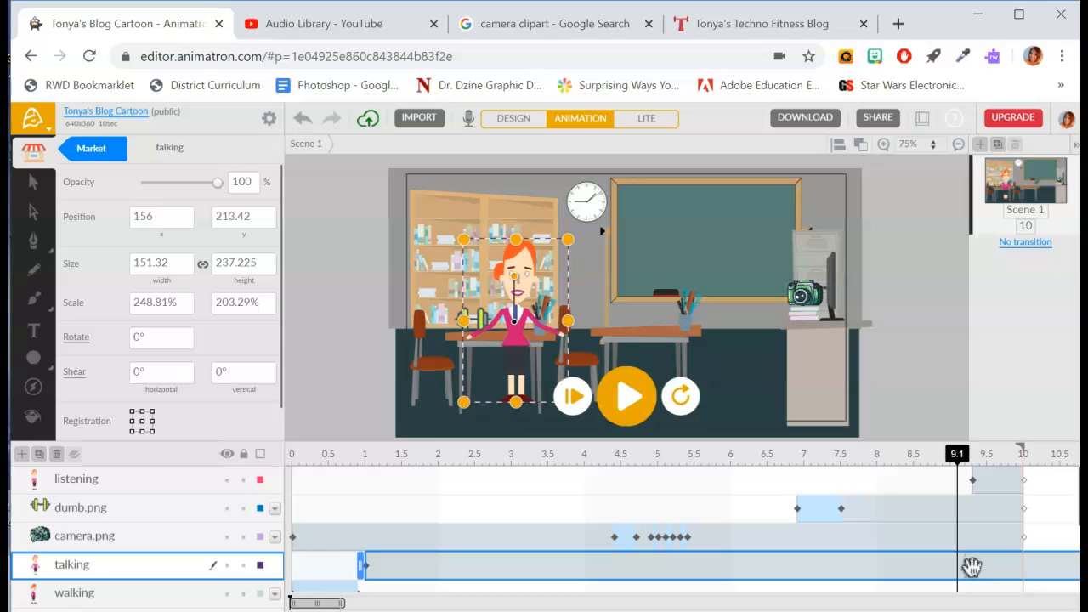
click(964, 560)
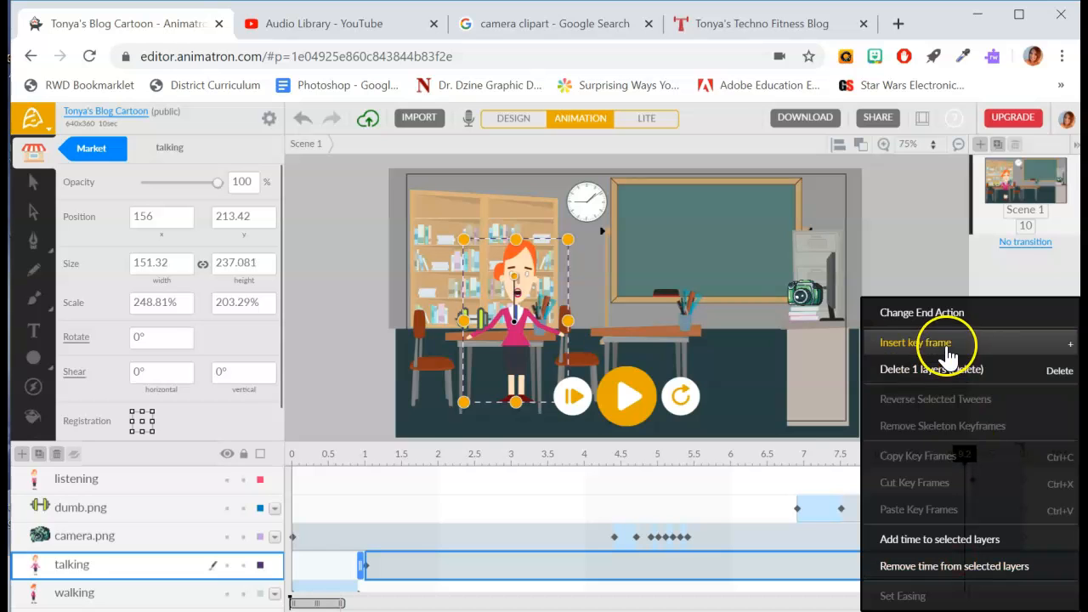
click(944, 312)
click(924, 472)
click(972, 517)
Check the switch to the listening pose at 9.3 s and play the scene from 4.4 s through 9.9 s
drag(933, 466, 974, 477)
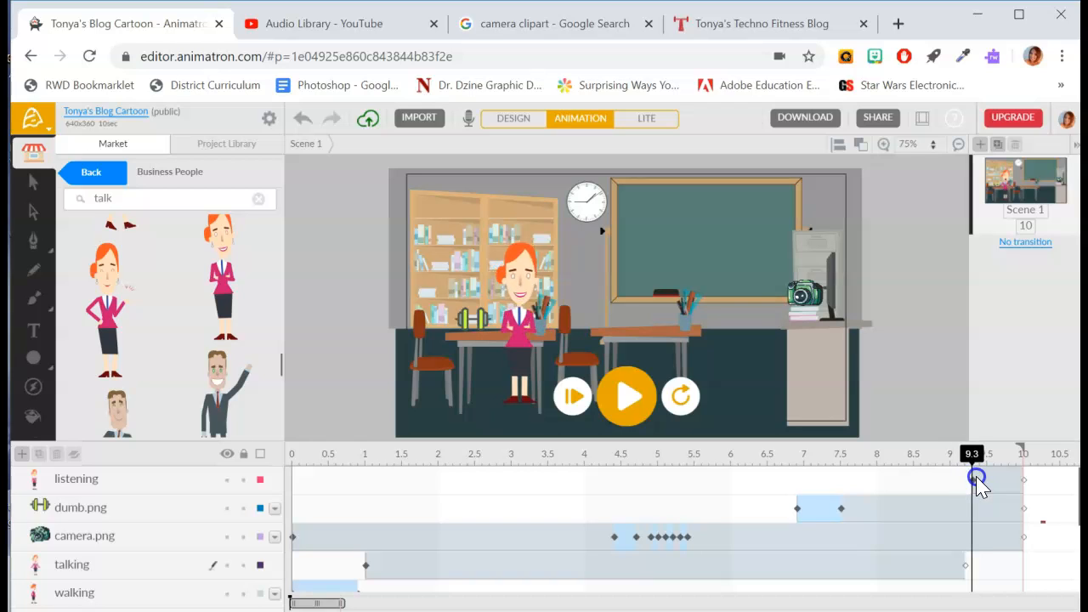
drag(976, 481, 613, 475)
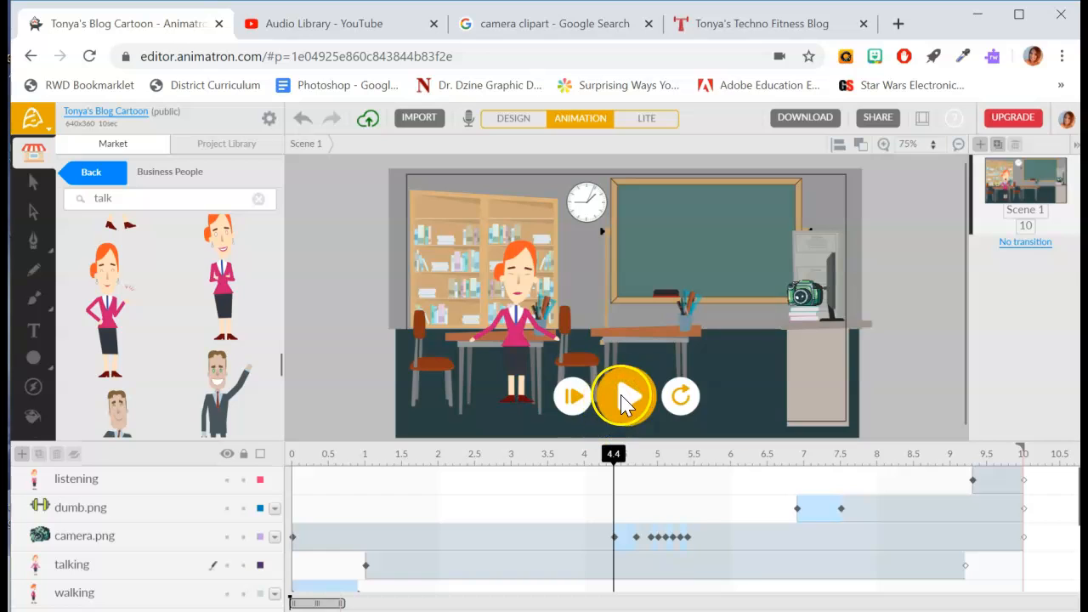
click(624, 399)
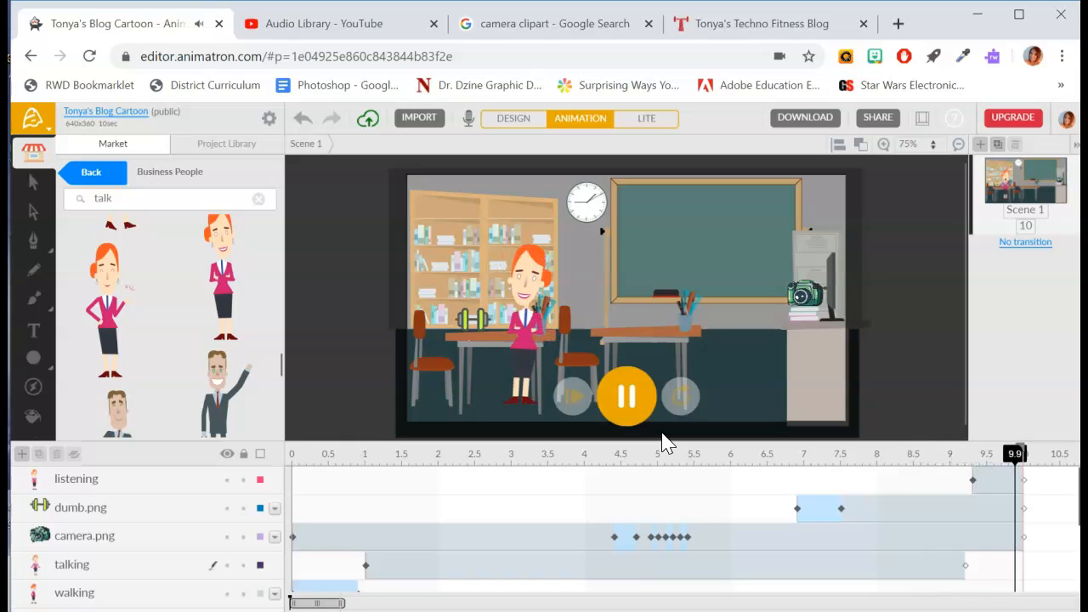
drag(1015, 459, 974, 472)
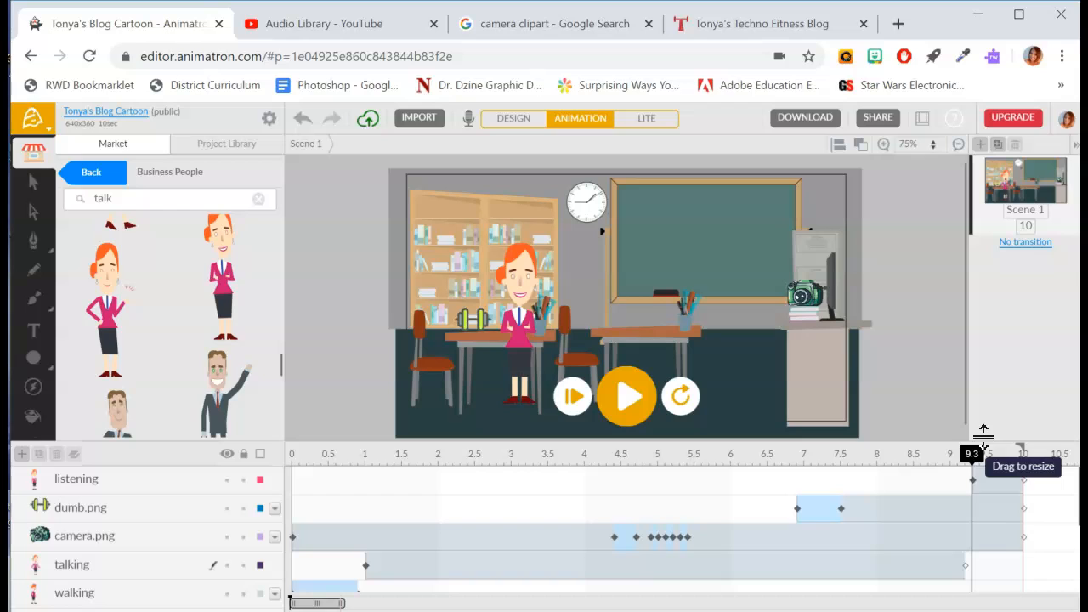
click(976, 448)
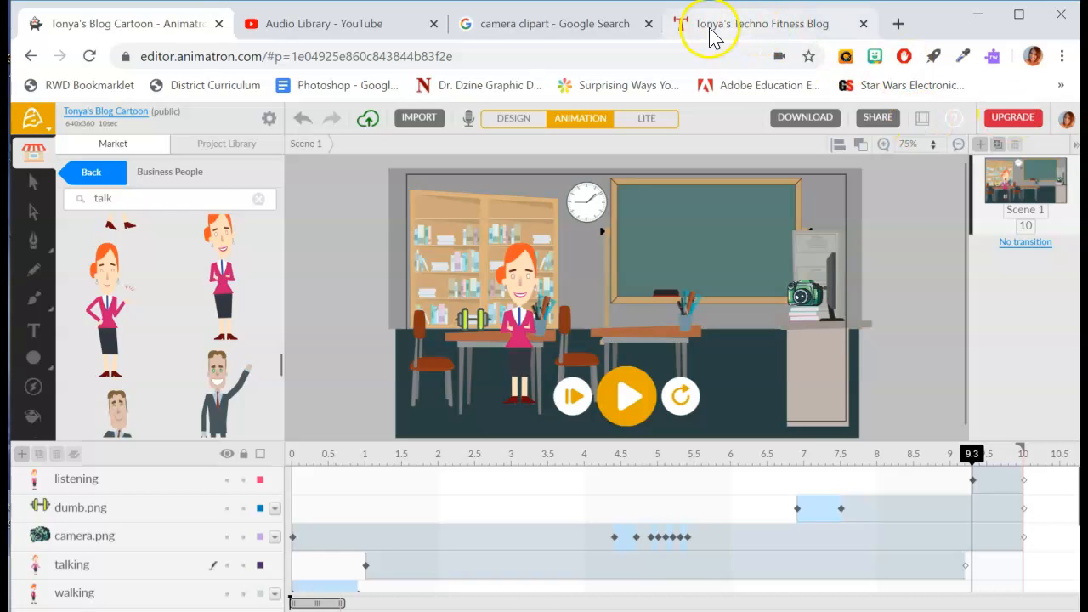
Copy the web address of the Techno Fitness blog from its browser tab
click(761, 32)
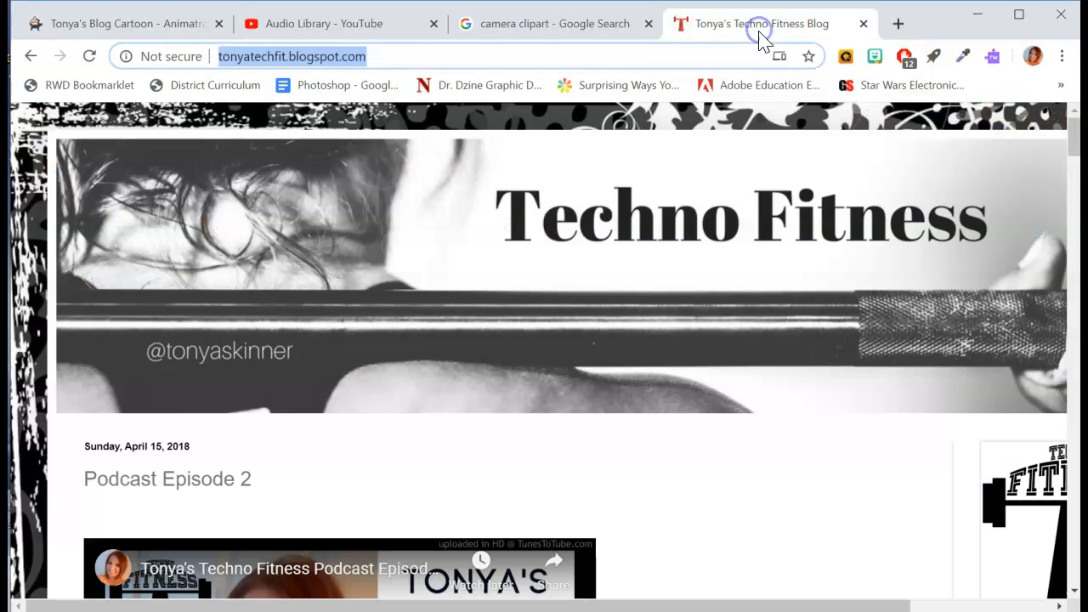
right_click(334, 67)
click(378, 195)
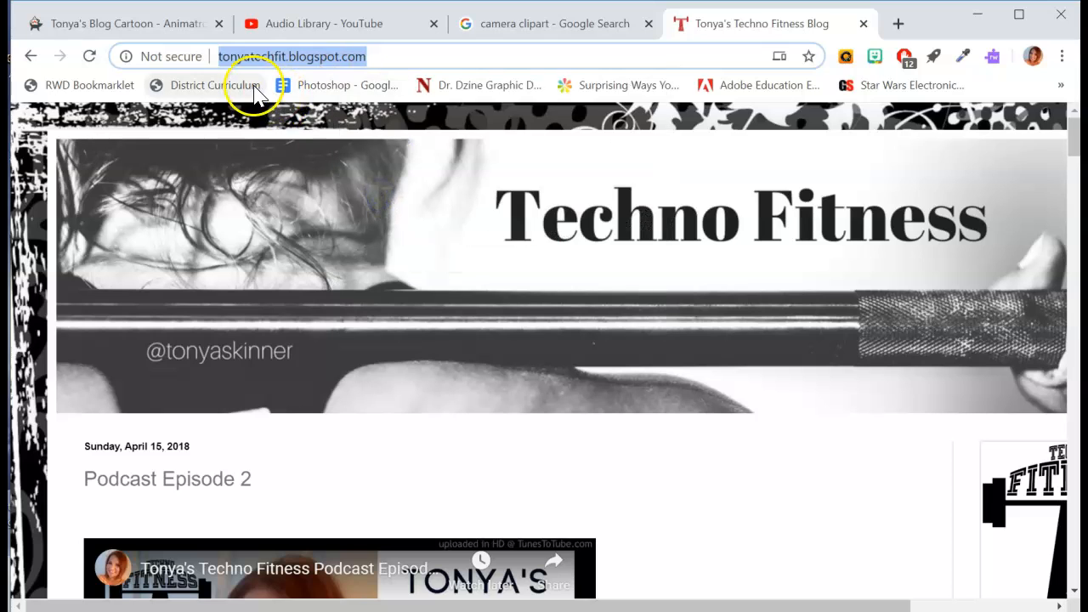
Return to the Animatron project and place the playhead at 7.5 s, where the dumbbell's movement ends
click(126, 24)
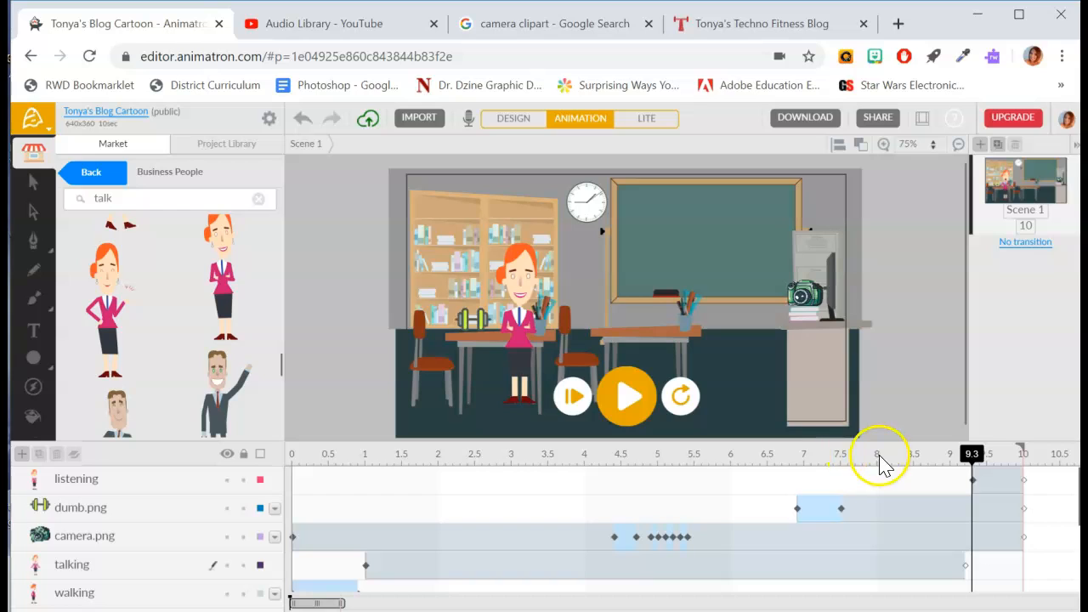
click(833, 455)
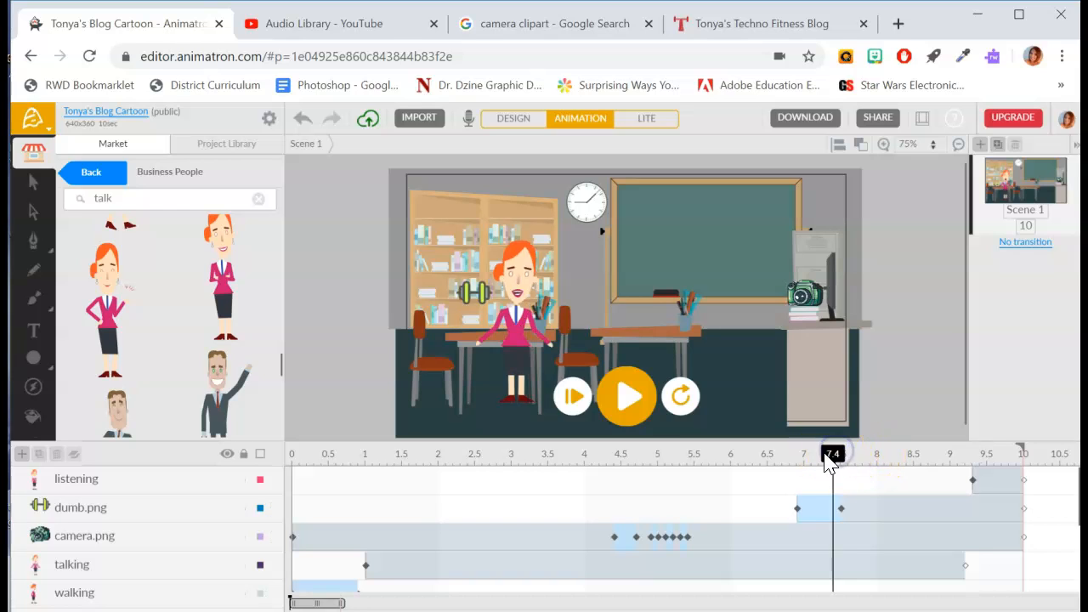
drag(823, 452, 844, 470)
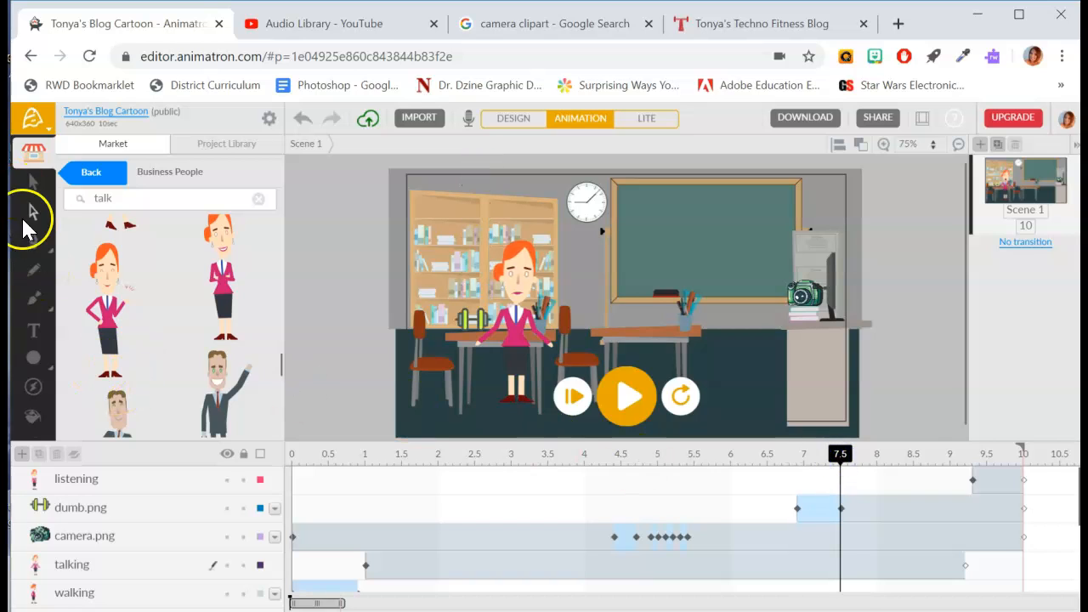
Choose the Rectangle tool and set its fill to tan, hex C0A571
click(33, 359)
click(44, 361)
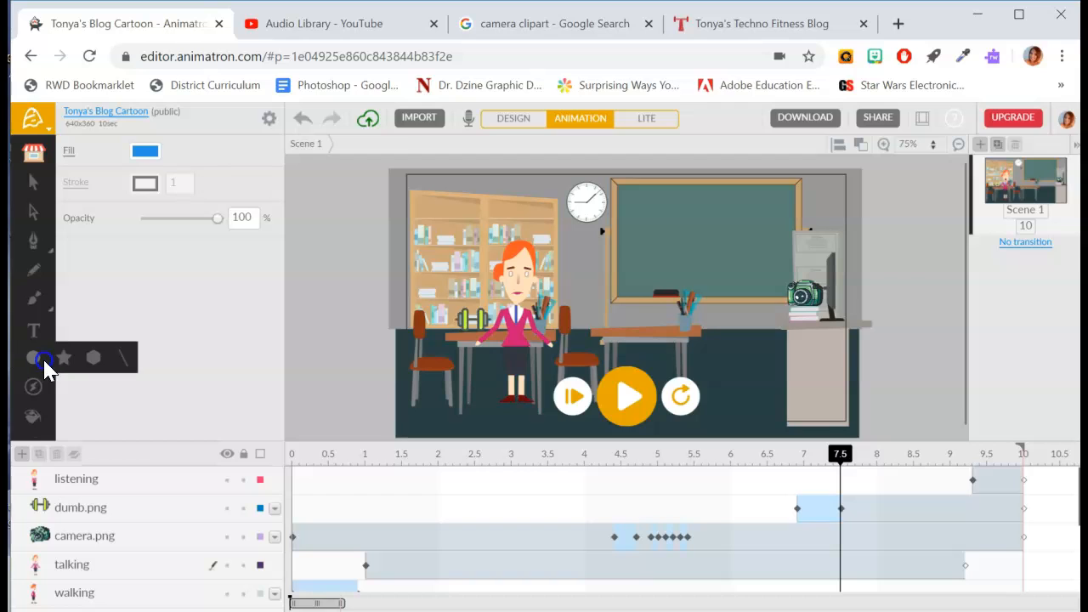
click(56, 367)
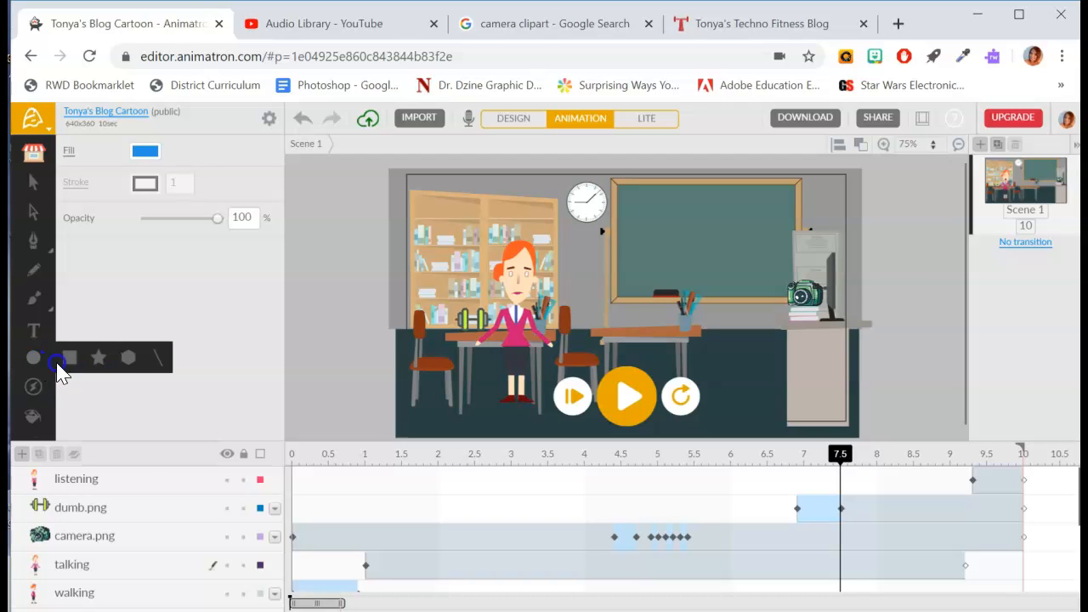
click(72, 362)
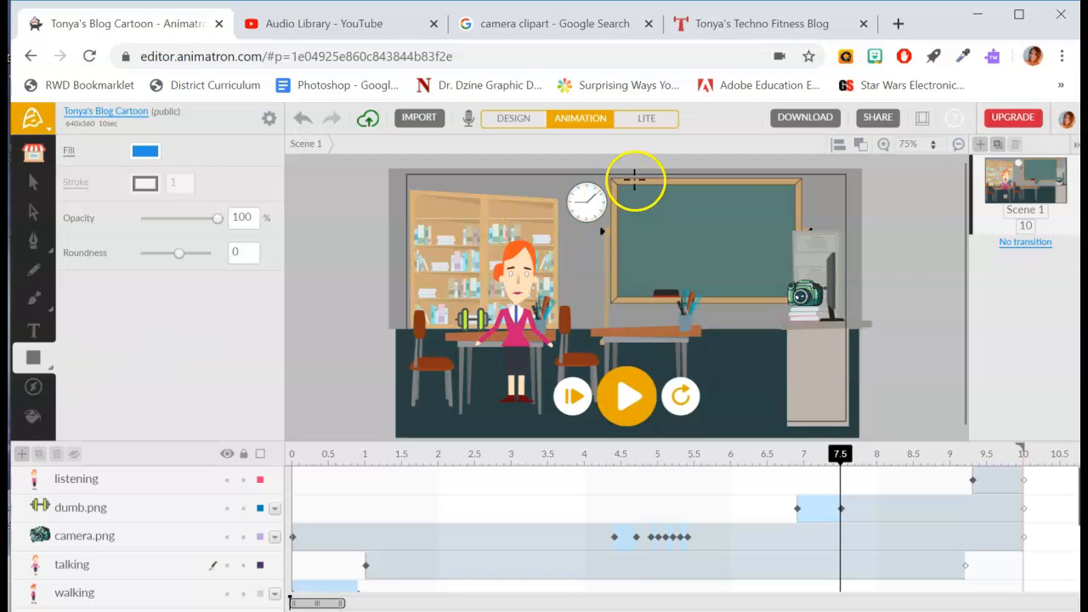
click(144, 151)
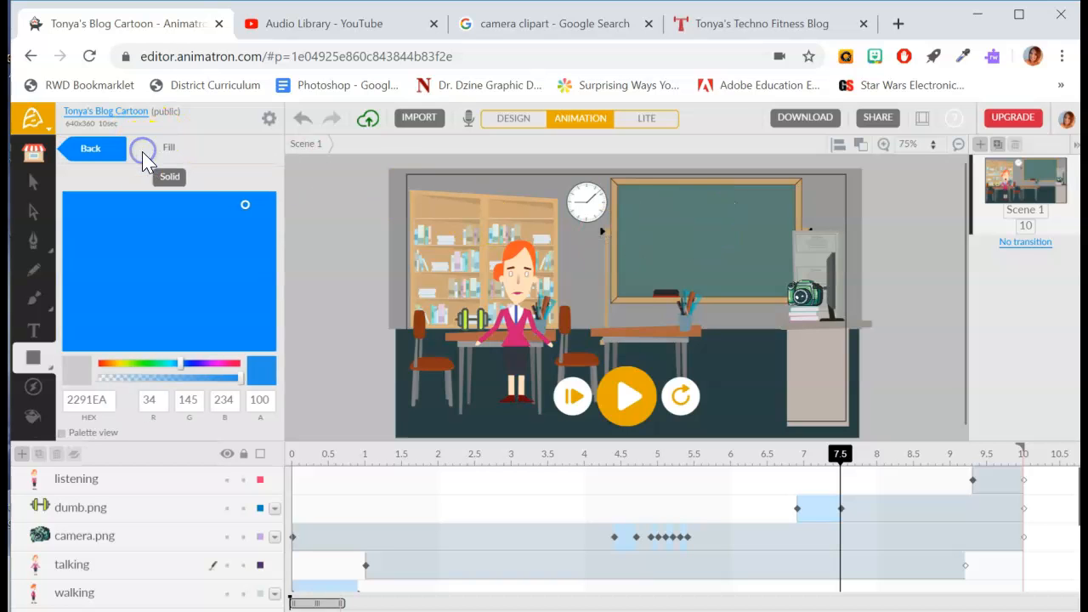
drag(143, 371, 116, 366)
click(153, 231)
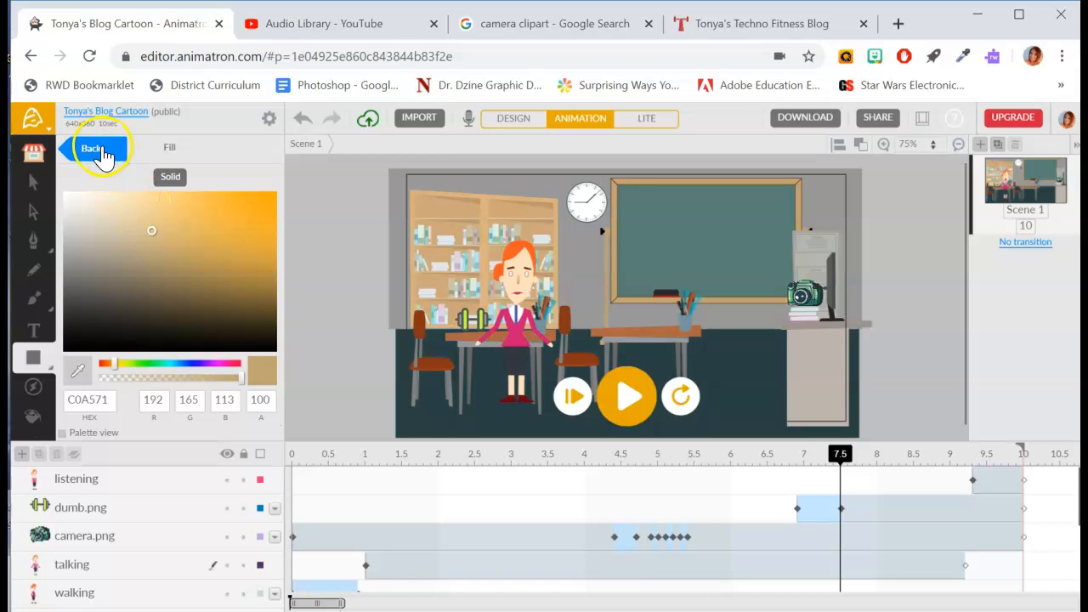
click(634, 202)
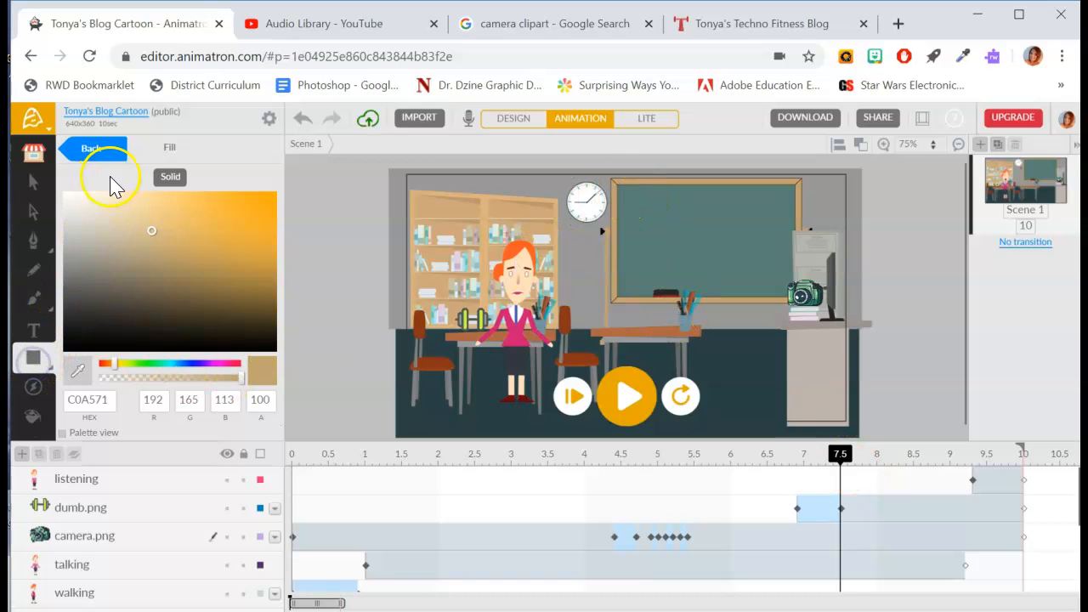
click(98, 150)
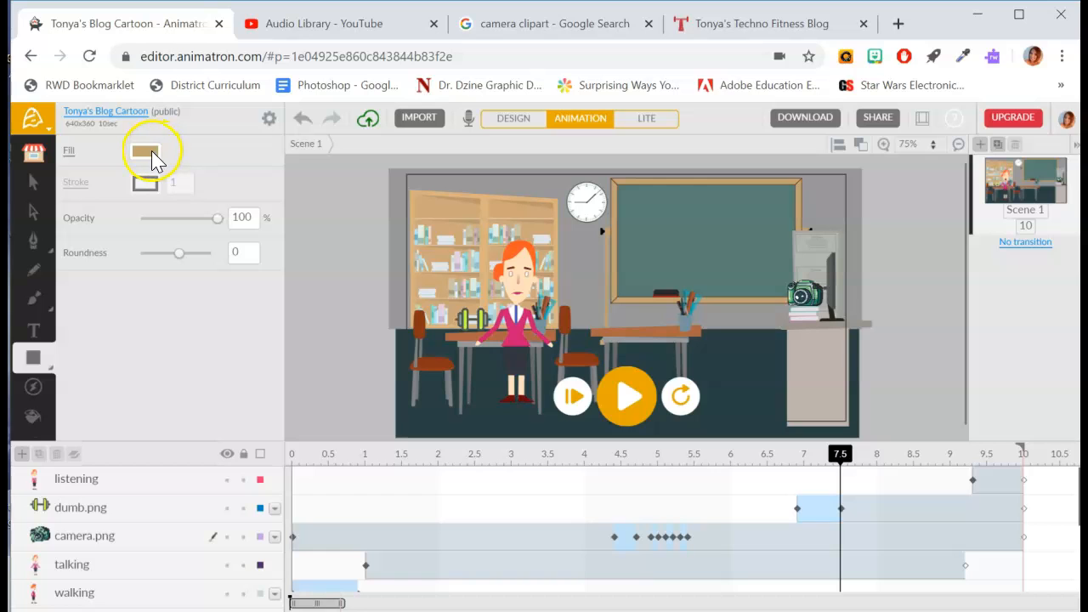
Draw a tan rectangle about 225 by 51 px across the chalkboard's upper part and set its layer's end action to End at 10 s
mouse_move(625, 187)
mouse_down()
mouse_move(655, 204)
mouse_move(795, 228)
mouse_move(759, 217)
mouse_up()
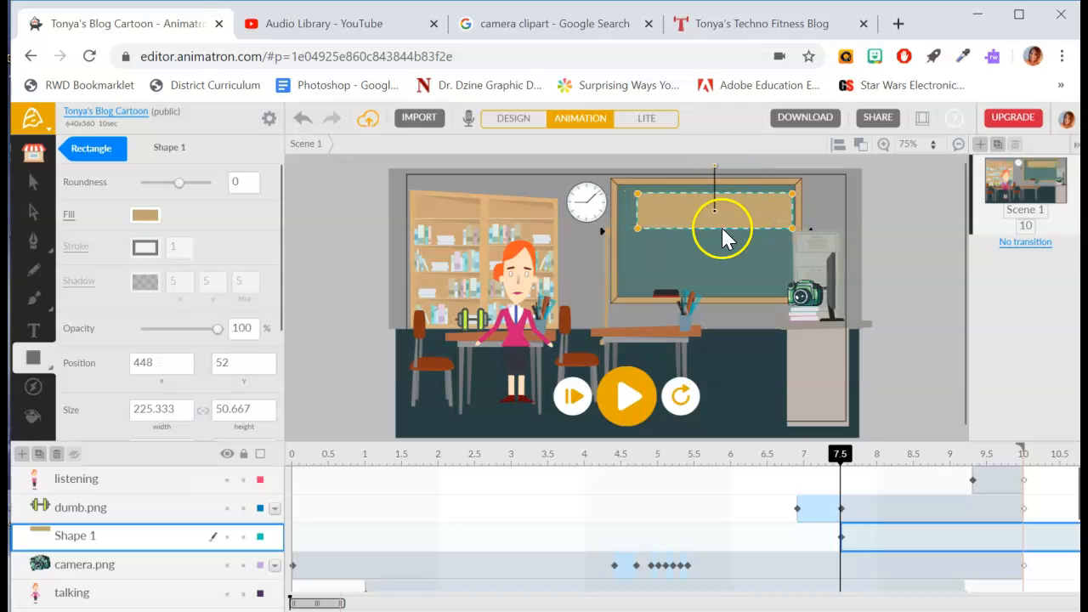
click(342, 242)
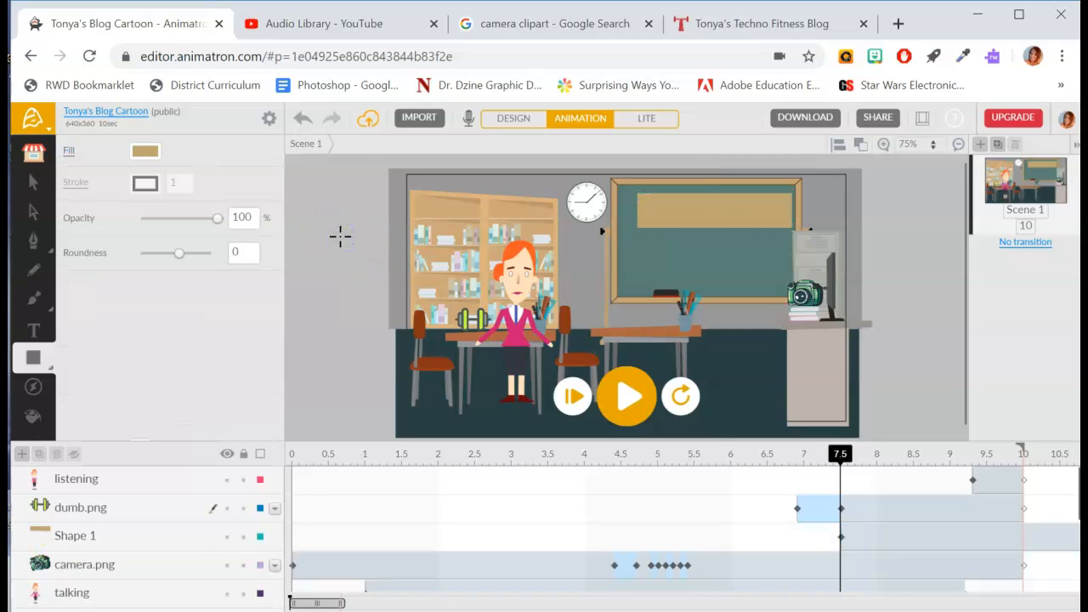
click(911, 544)
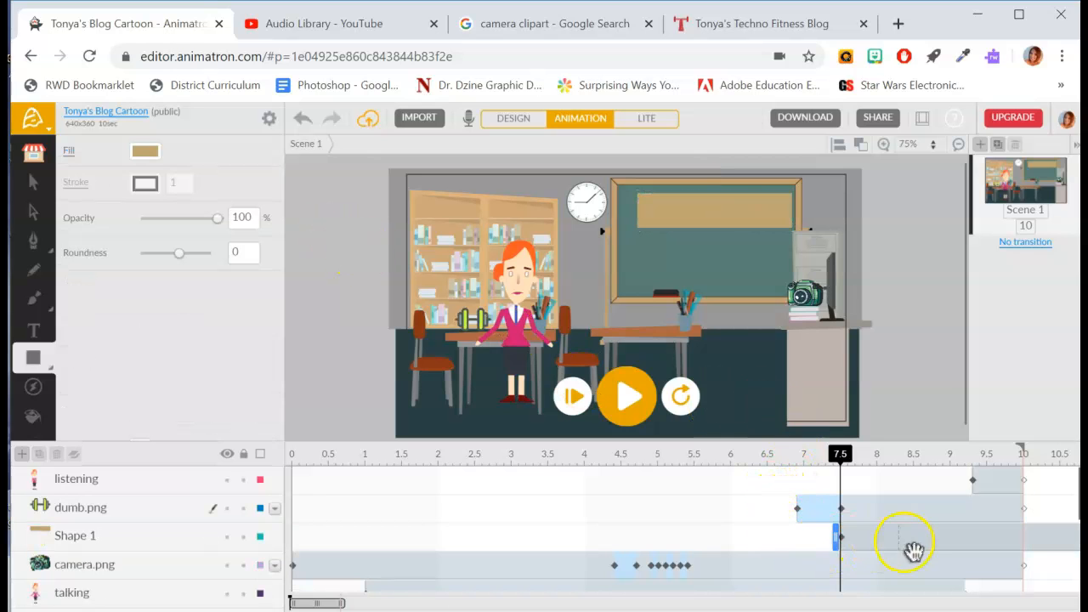
right_click(1030, 544)
click(949, 312)
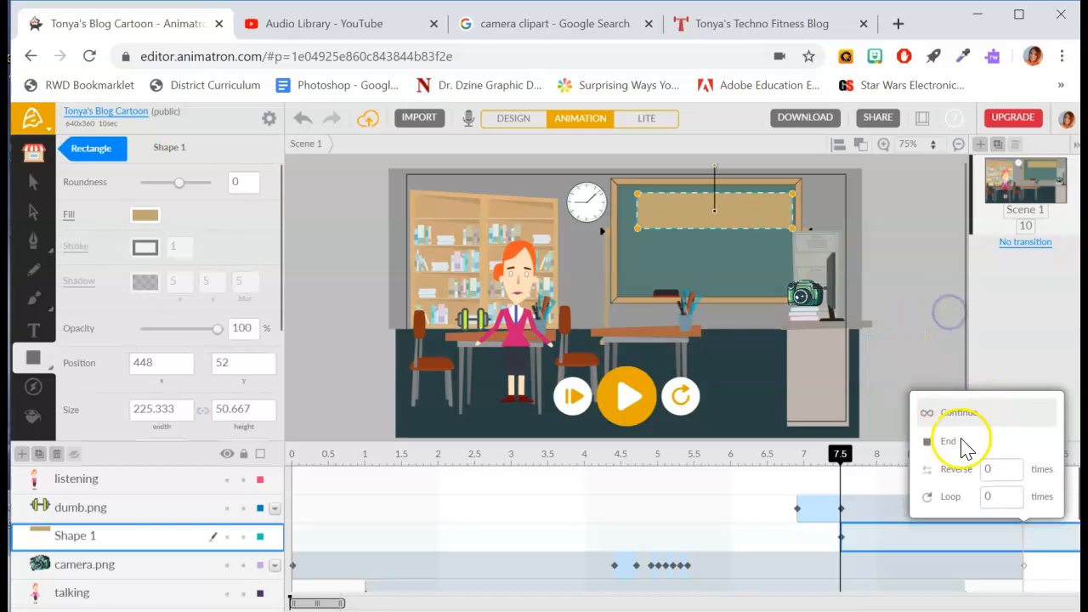
click(945, 442)
Place the playhead at 8.9 s and set the Text tool to Alegreya Sans SC Black with a white FFFFFF fill
click(944, 453)
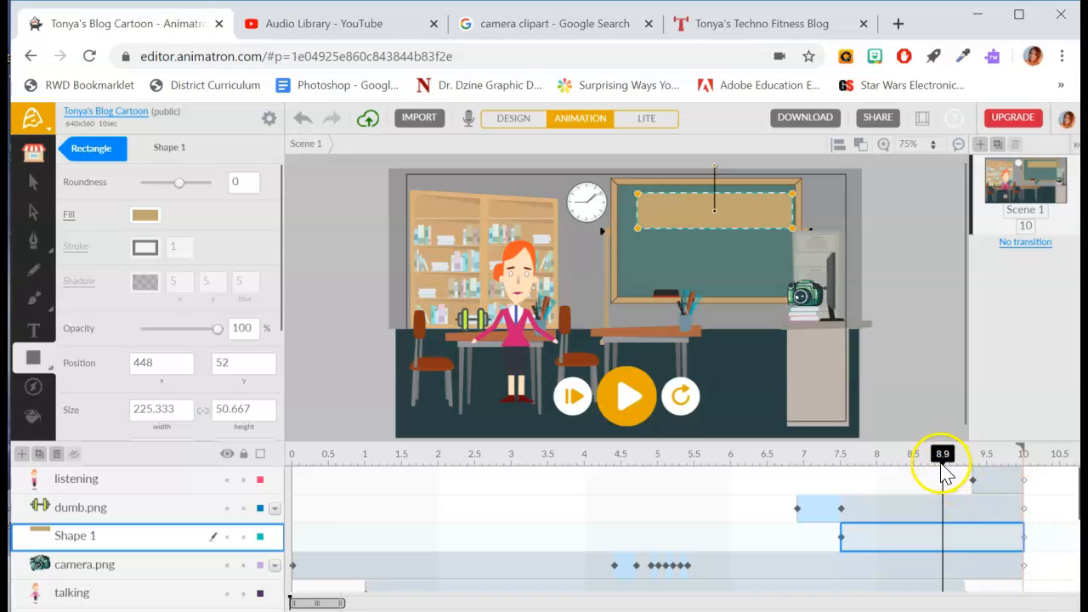
click(34, 332)
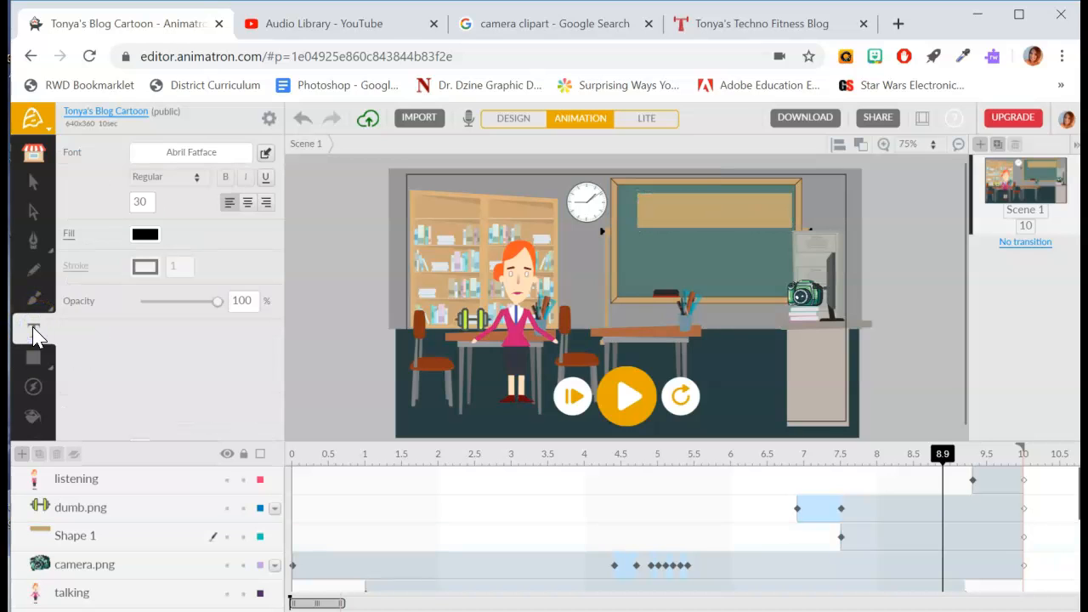
click(205, 157)
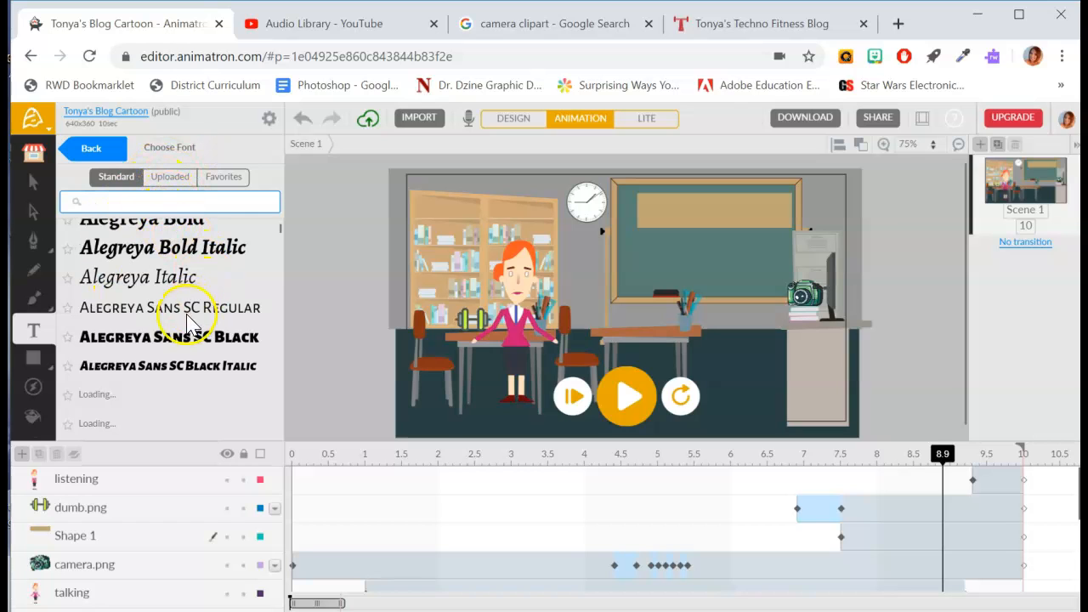
click(162, 334)
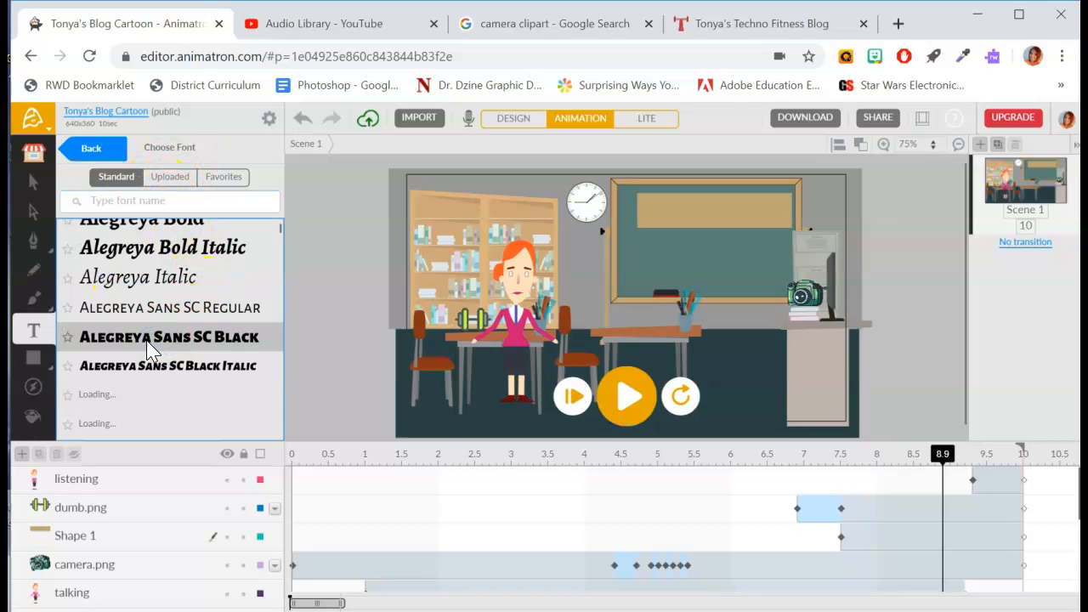
click(107, 148)
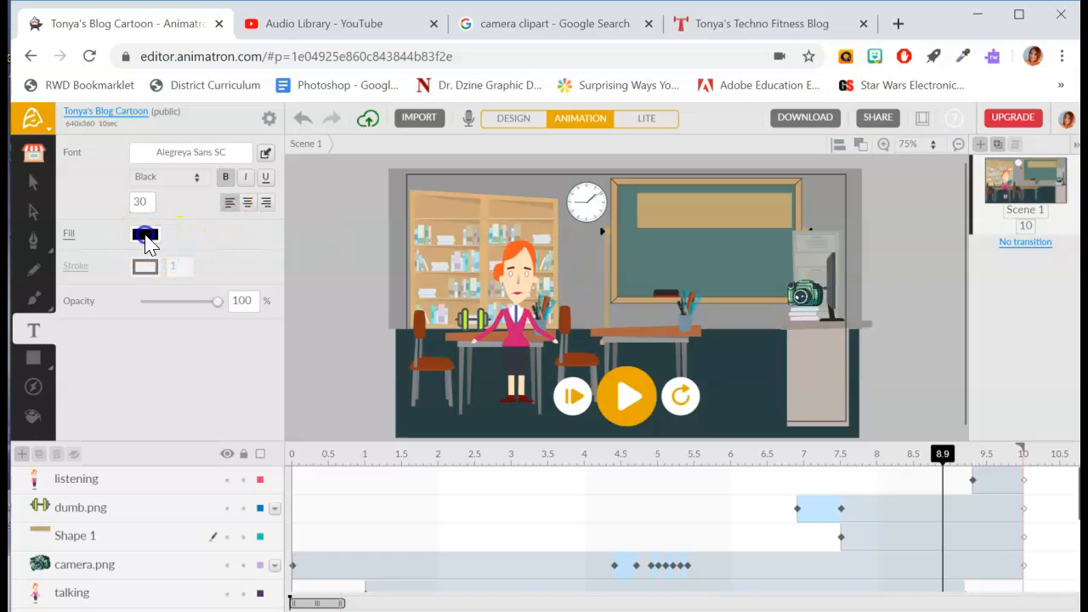
click(145, 240)
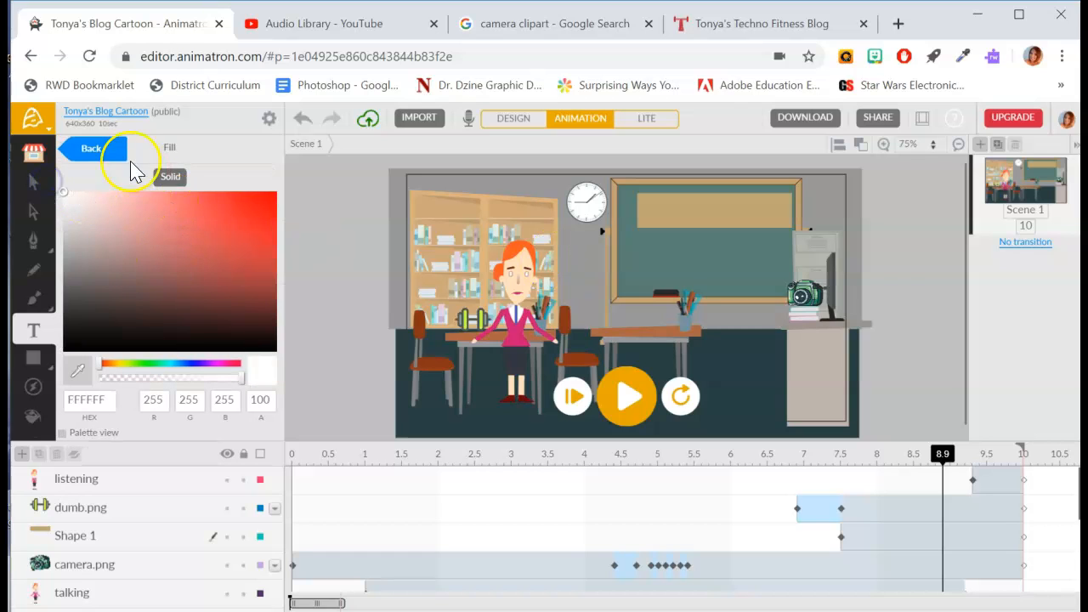
click(109, 146)
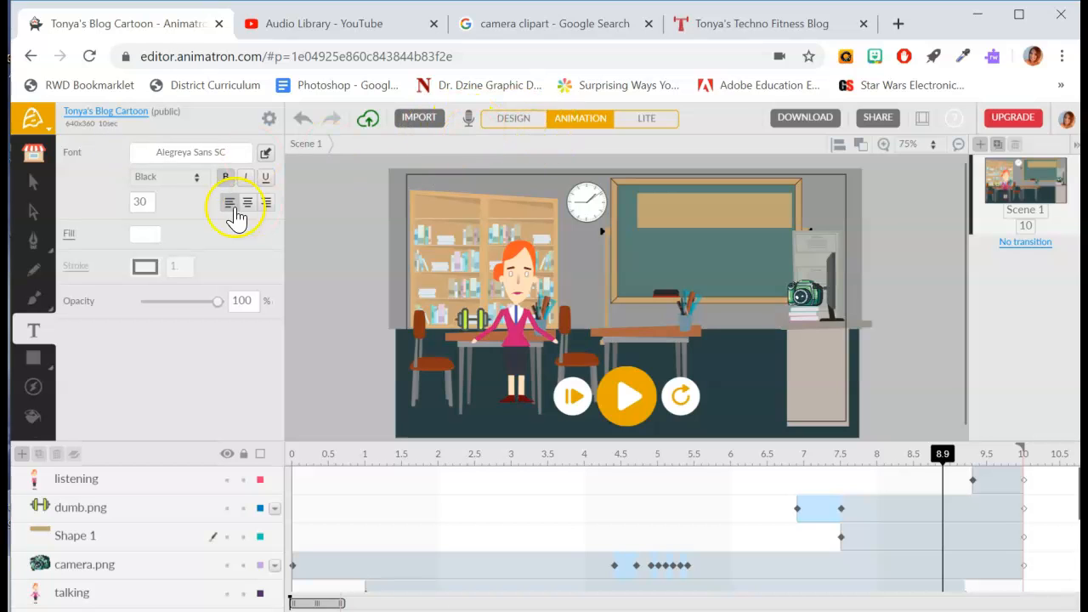
Try to start a text box on the tan rectangle and on the chalkboard below it
click(645, 206)
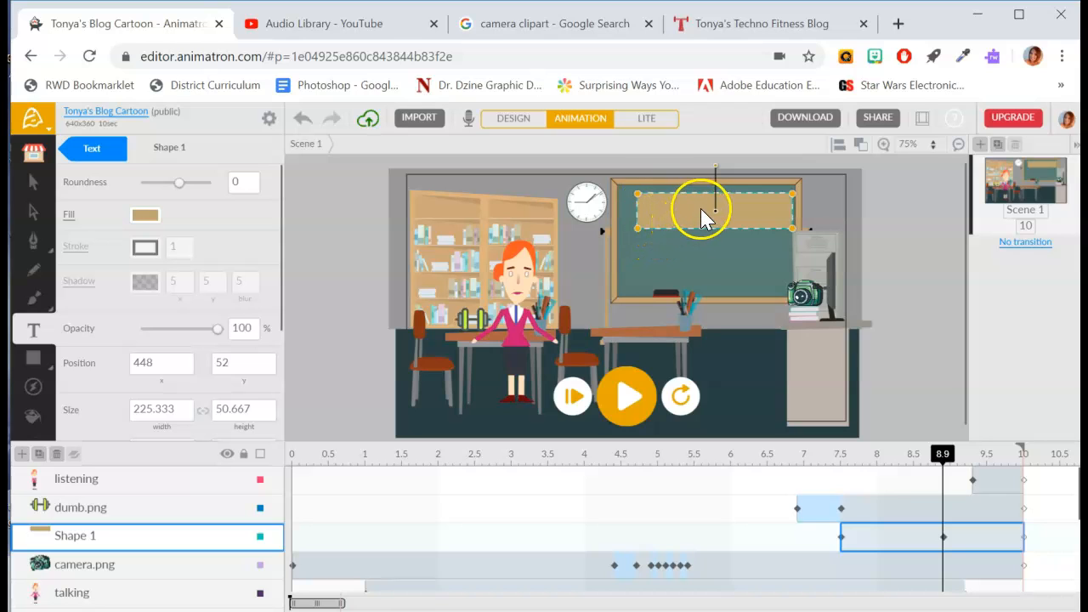
click(646, 243)
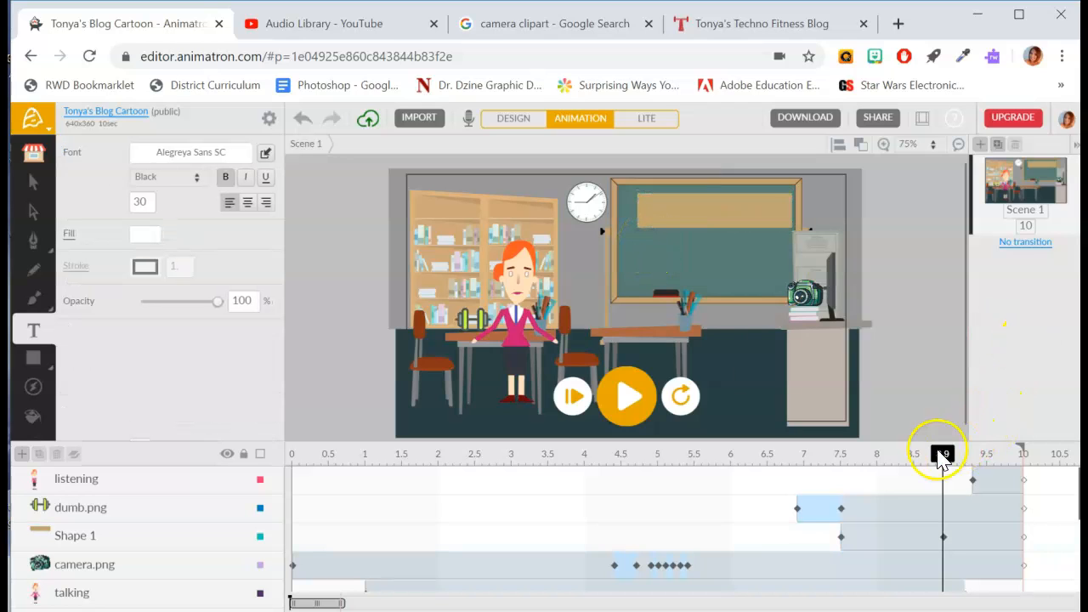
drag(639, 245, 772, 270)
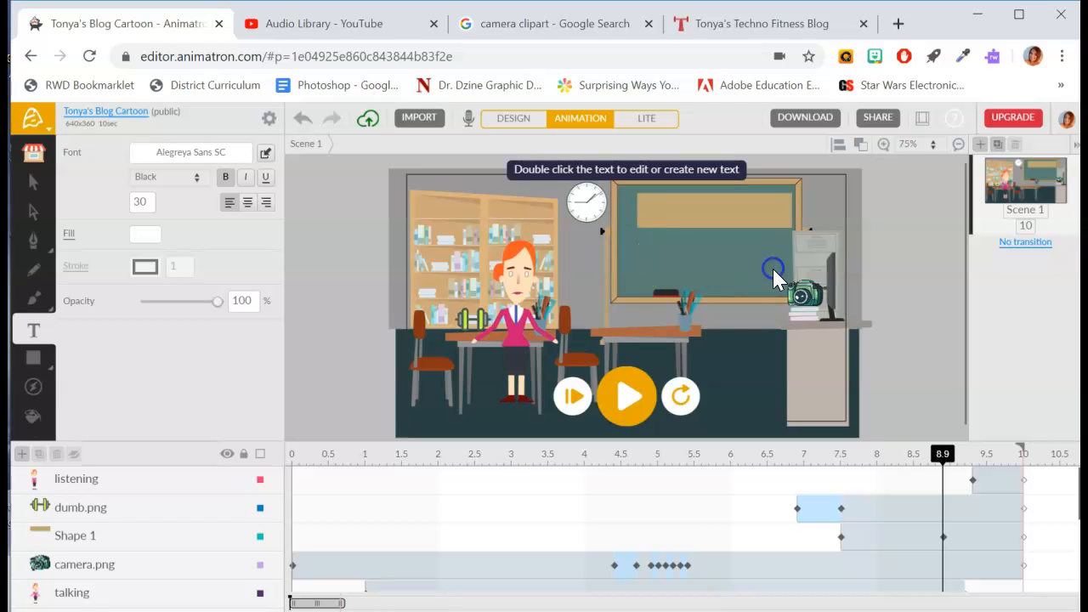
Create a new text on the tan rectangle from the copied blog address and align its start with the rectangle's edge
click(664, 212)
click(652, 210)
click(651, 215)
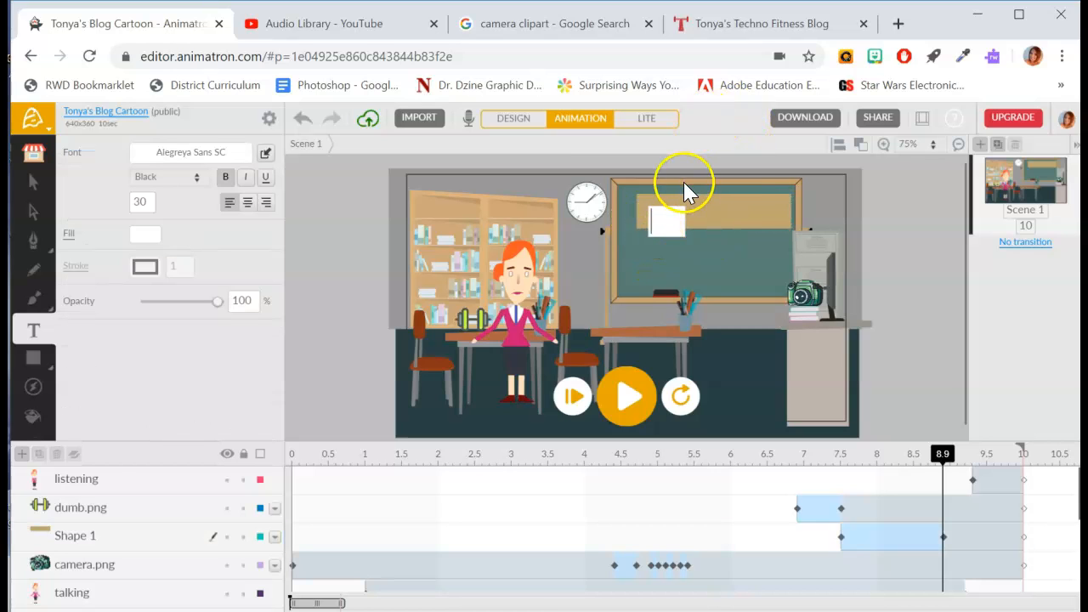
text(HTTP://TONYATECHFIT.BLOGSPOT.COM/)
double_click(657, 223)
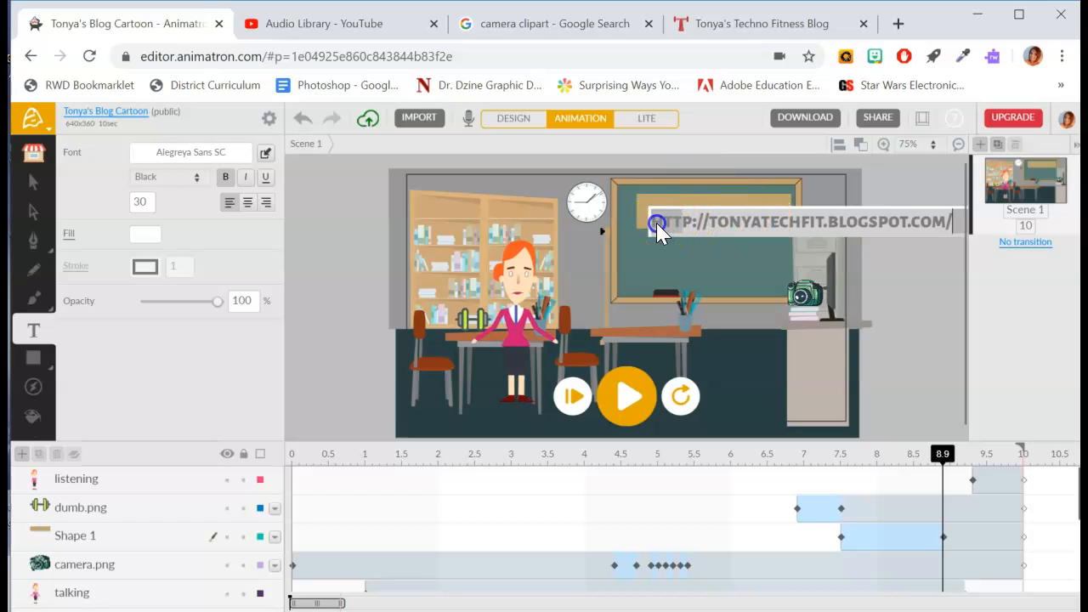
drag(665, 218, 637, 212)
Set the blog address text's size to 21 and centre it over the tan rectangle
click(144, 233)
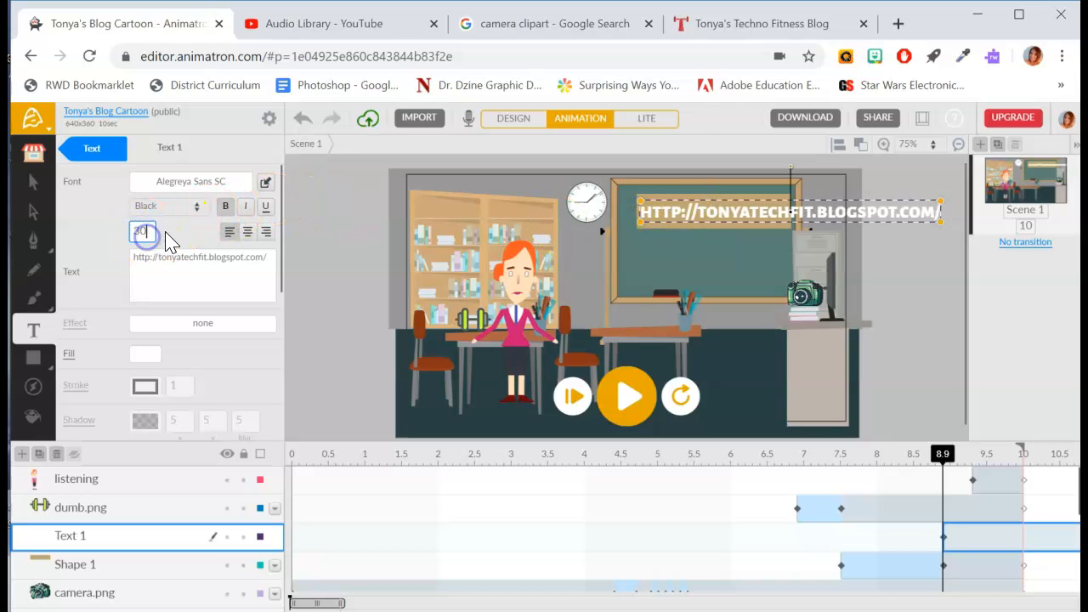
text(5)
click(143, 233)
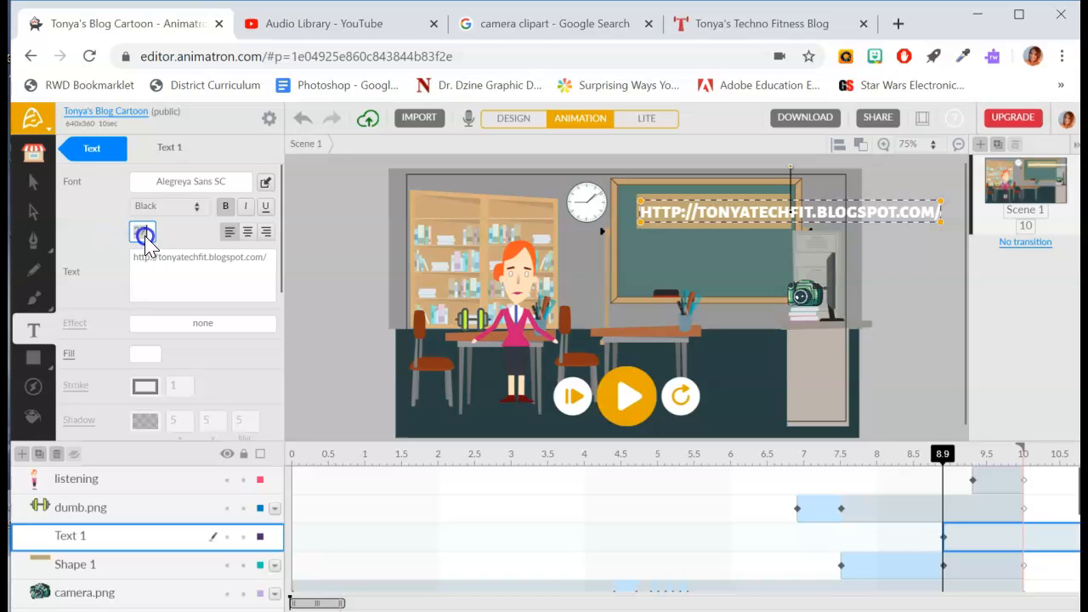
click(143, 234)
click(716, 250)
click(727, 264)
mouse_move(738, 213)
mouse_down()
mouse_move(717, 213)
mouse_move(726, 219)
mouse_up()
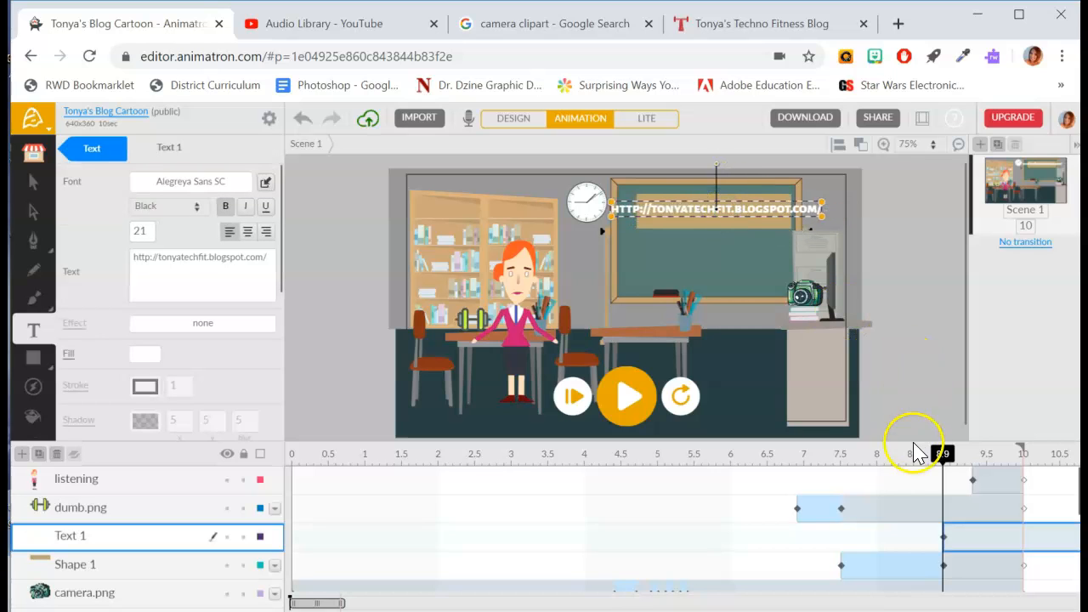
Shift the address text's layer to start at 7.5 s and delete the rectangle layer's keyframe at 8.9 s
drag(995, 536, 891, 529)
click(947, 559)
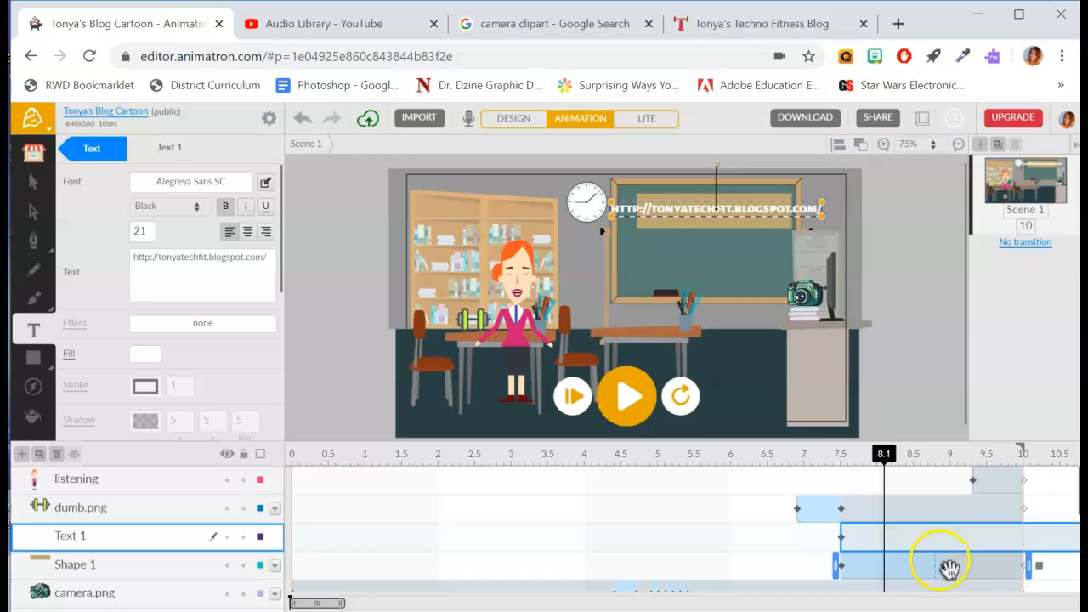
click(947, 567)
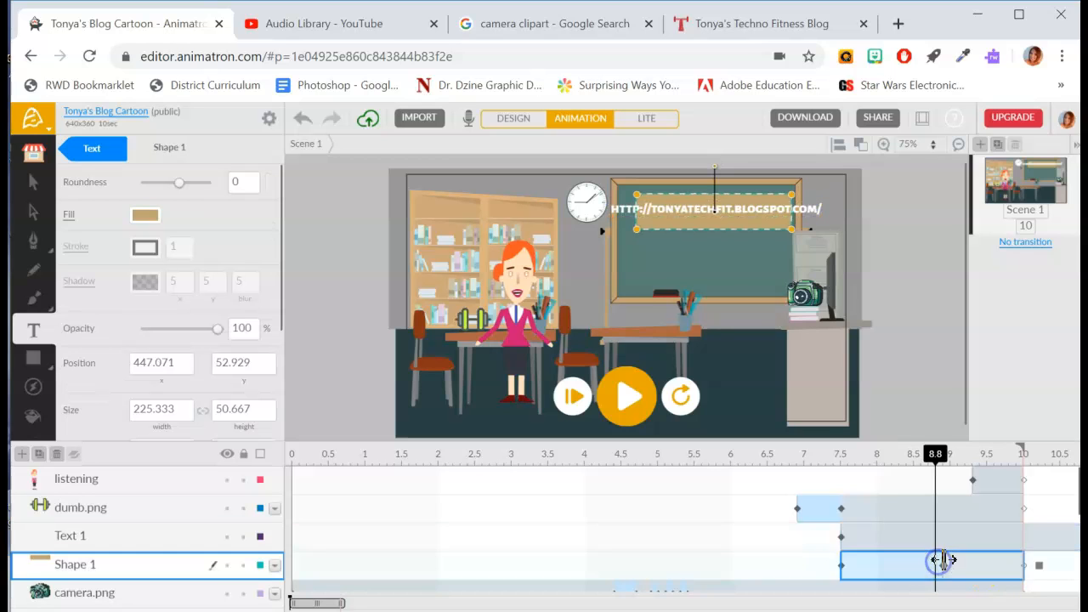
click(944, 565)
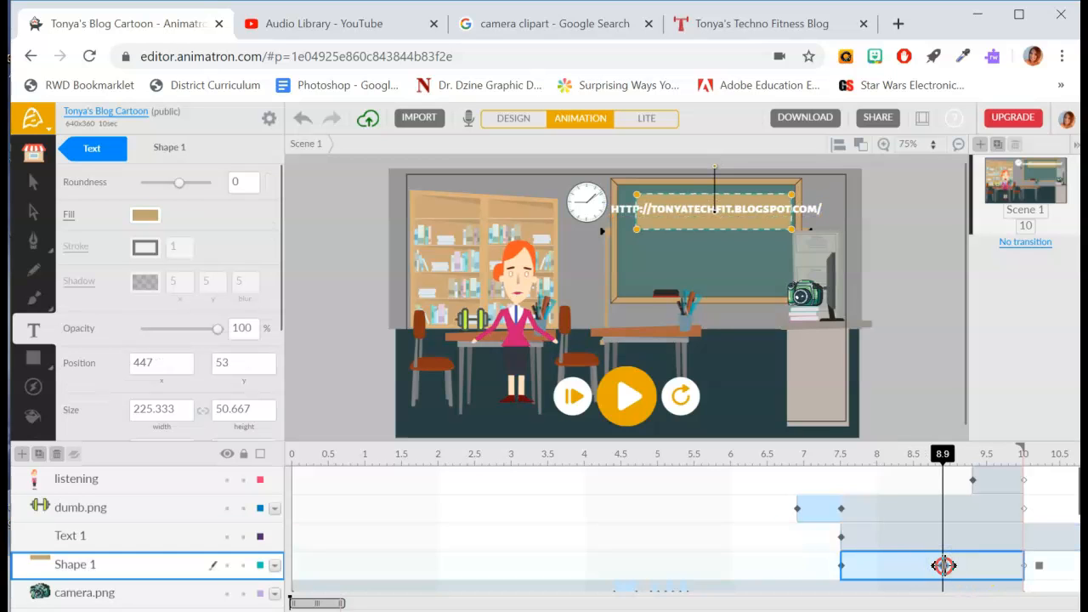
right_click(943, 566)
click(929, 373)
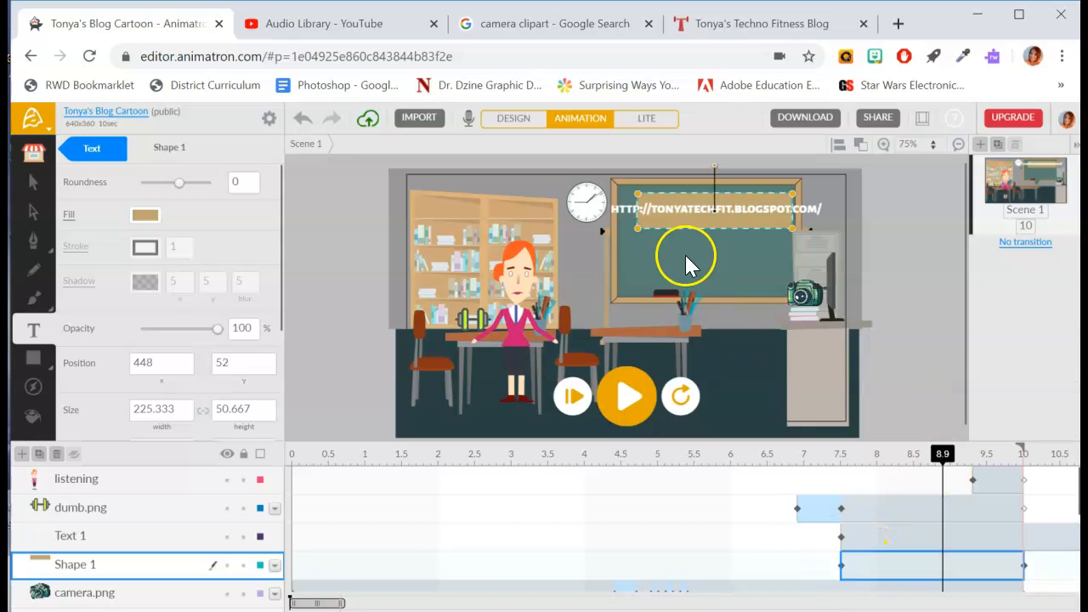
Try widening the tan rectangle to fit the blog address at 8.9 s, and remove its keyframe at that time
drag(638, 228, 601, 228)
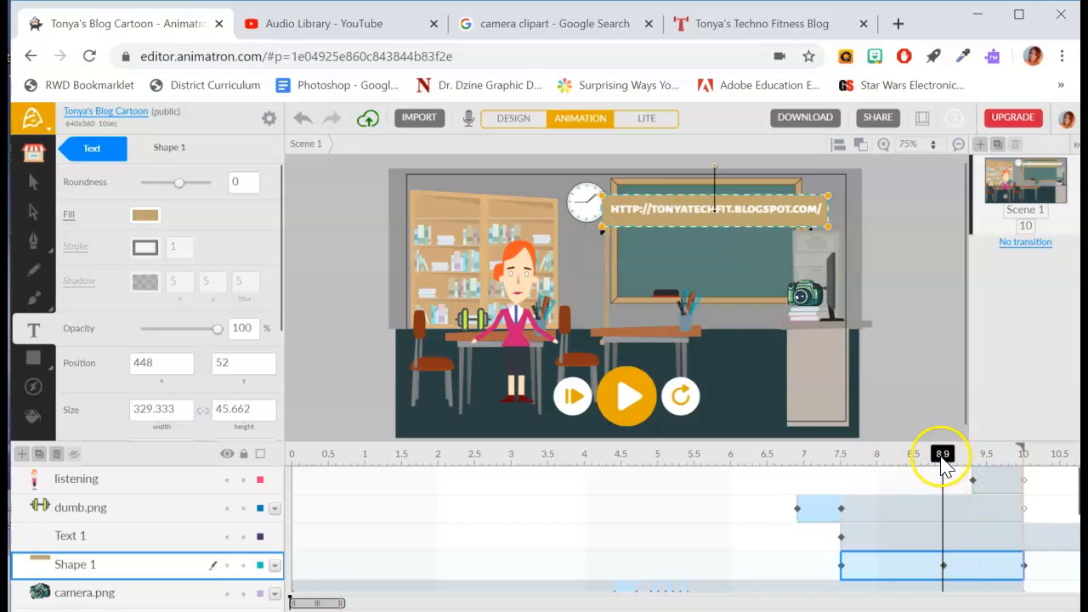
drag(941, 463, 856, 473)
click(946, 568)
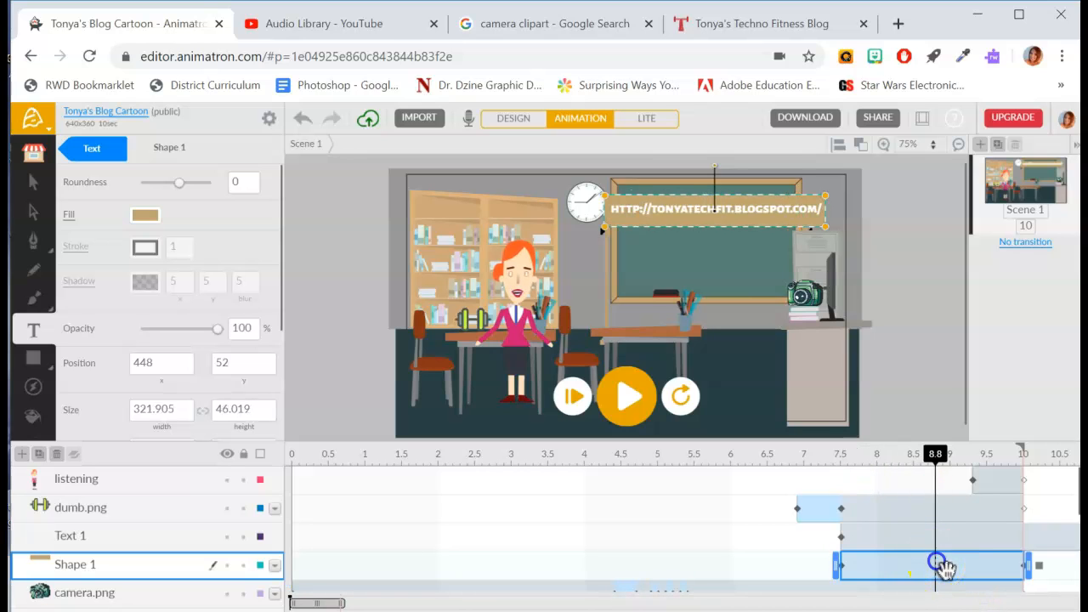
click(943, 564)
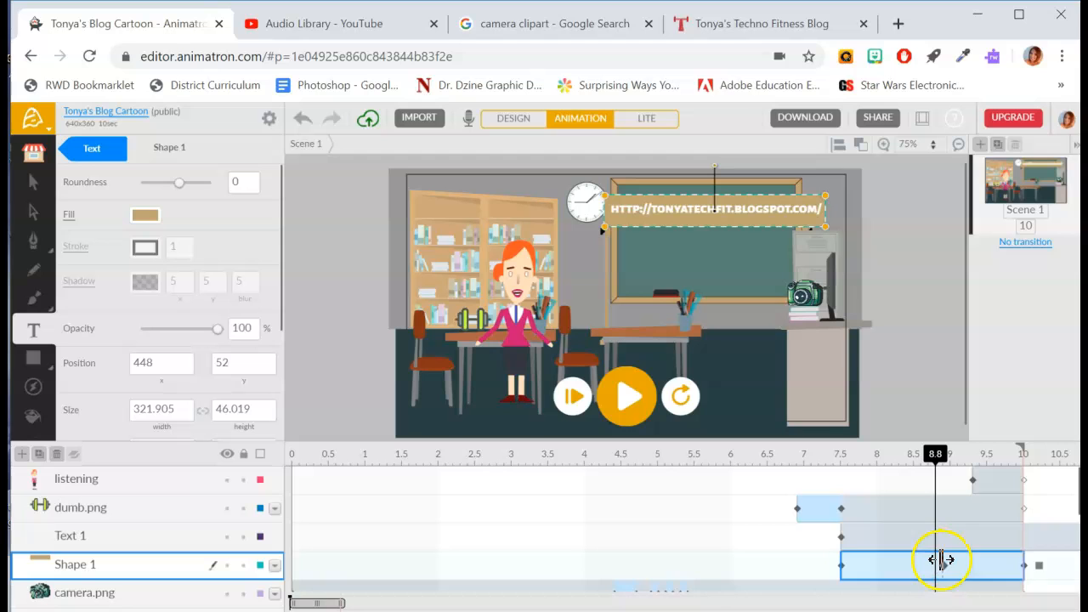
click(942, 566)
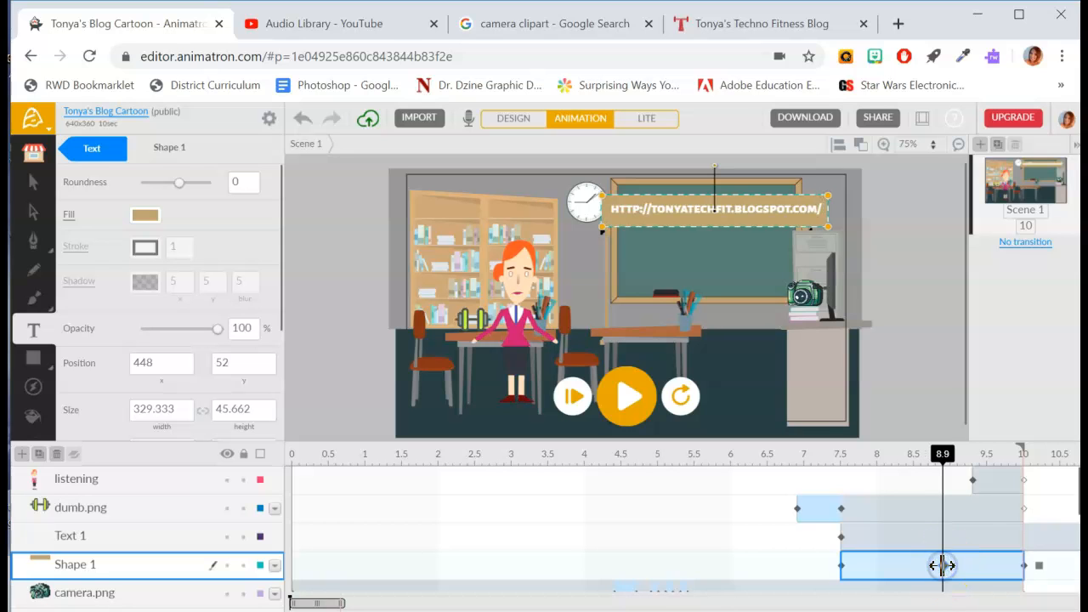
right_click(942, 566)
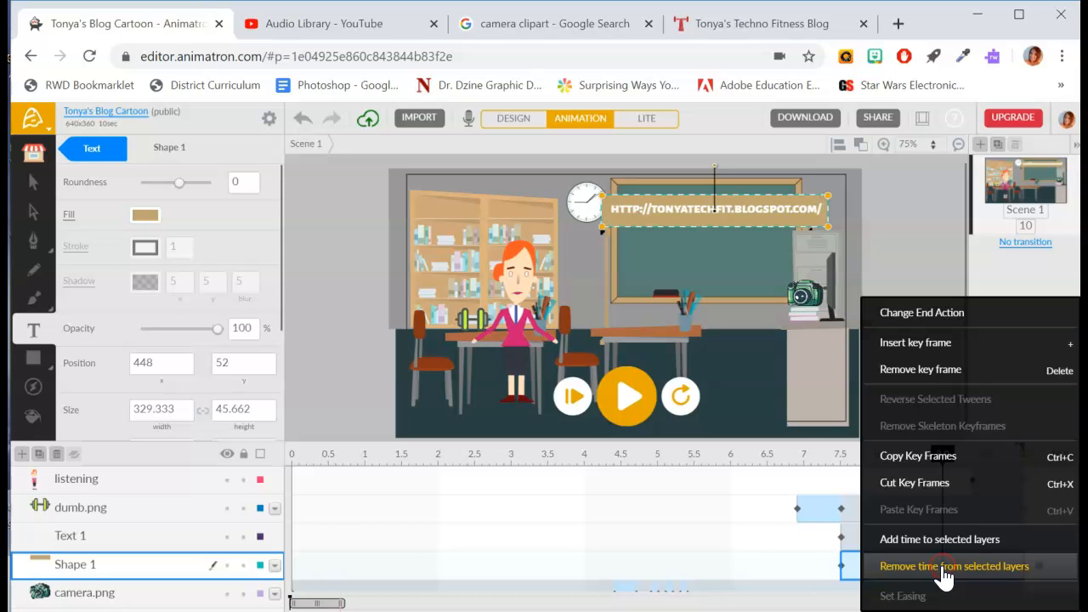
click(964, 374)
Enlarge the tan rectangle at its 7.5 s keyframe to about 335 by 61 and check the banner through to 10 s
click(839, 563)
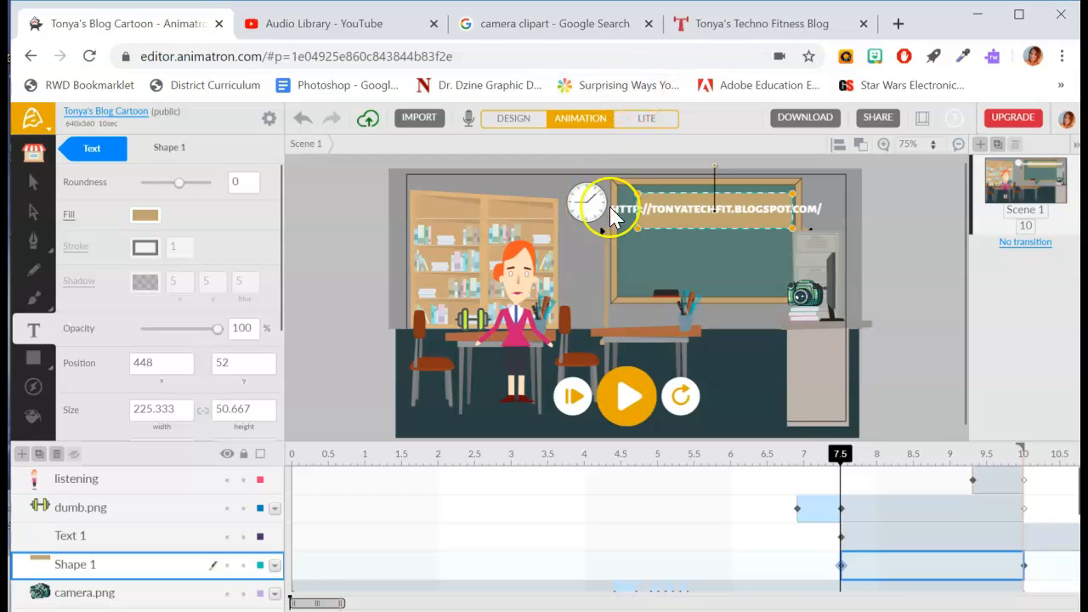
drag(637, 194, 597, 189)
click(839, 454)
drag(840, 459, 1023, 508)
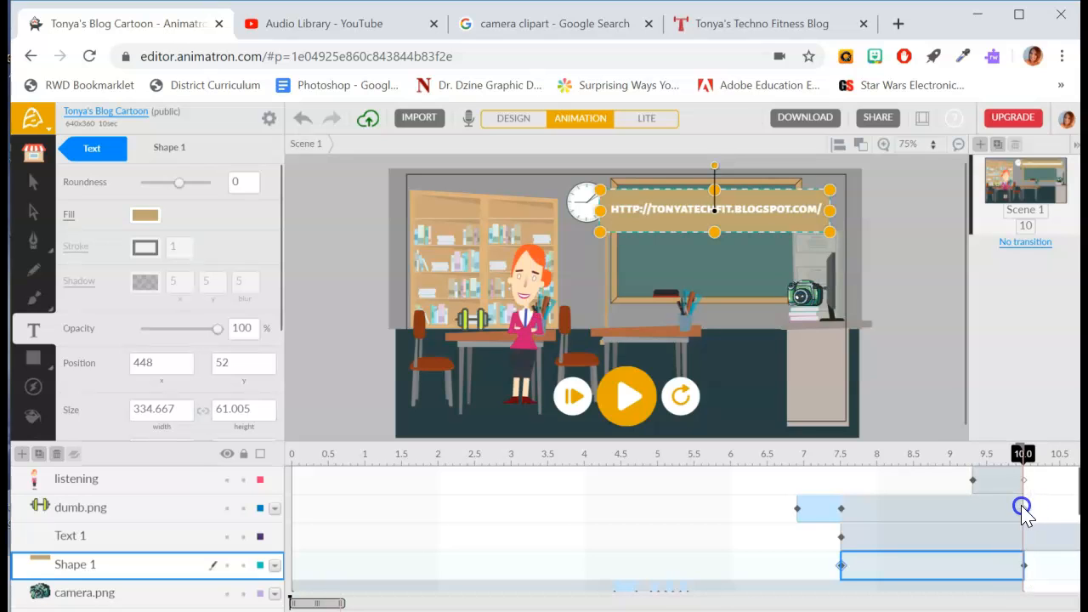
Change the address text layer's end action to End and extend the layer to 10 s
right_click(1019, 534)
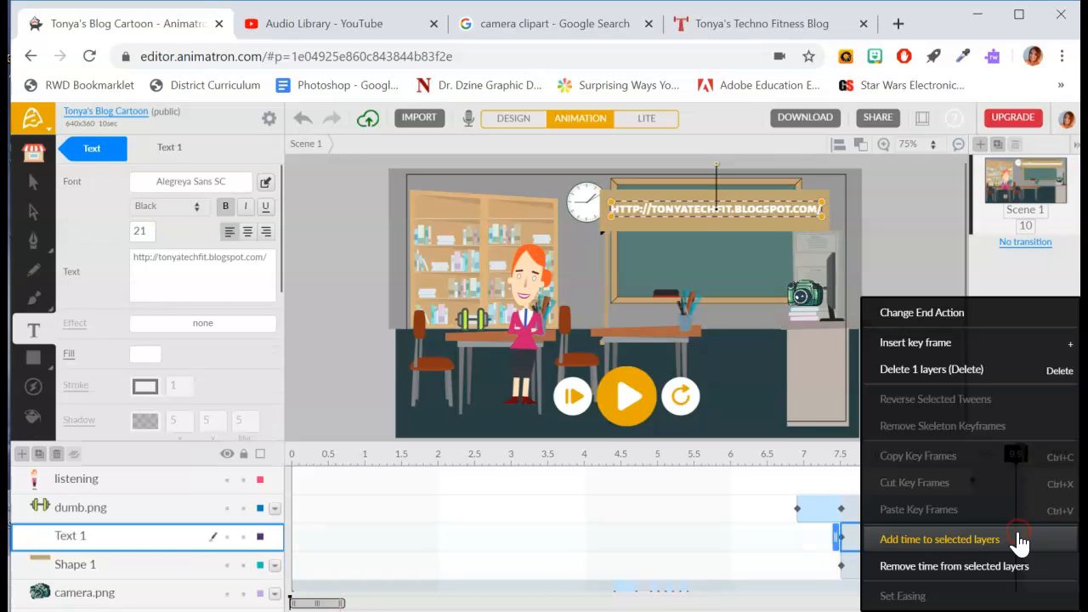
click(964, 320)
click(968, 439)
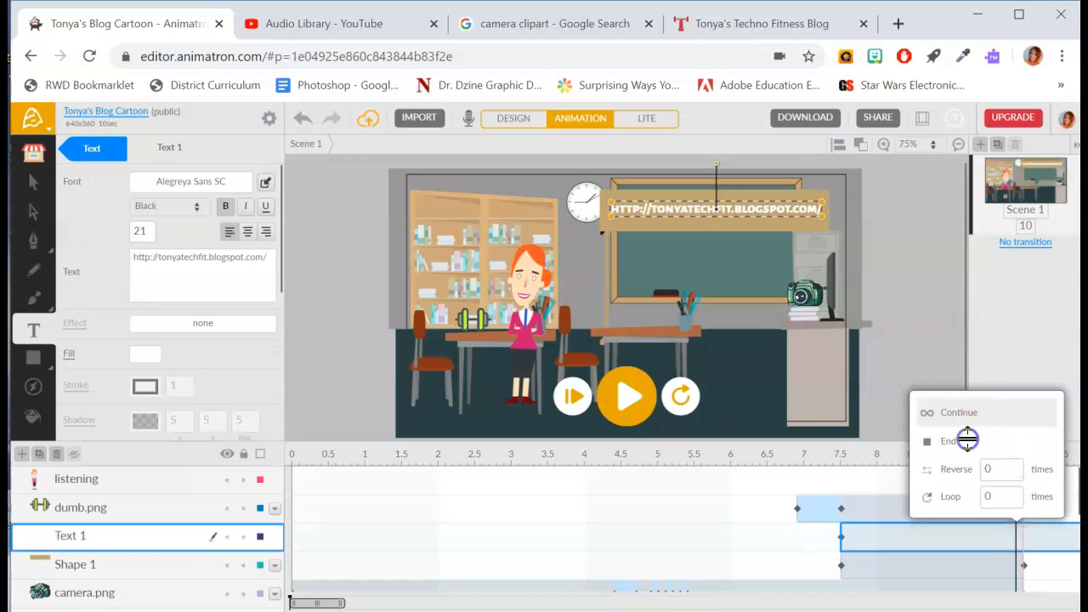
click(946, 443)
click(954, 443)
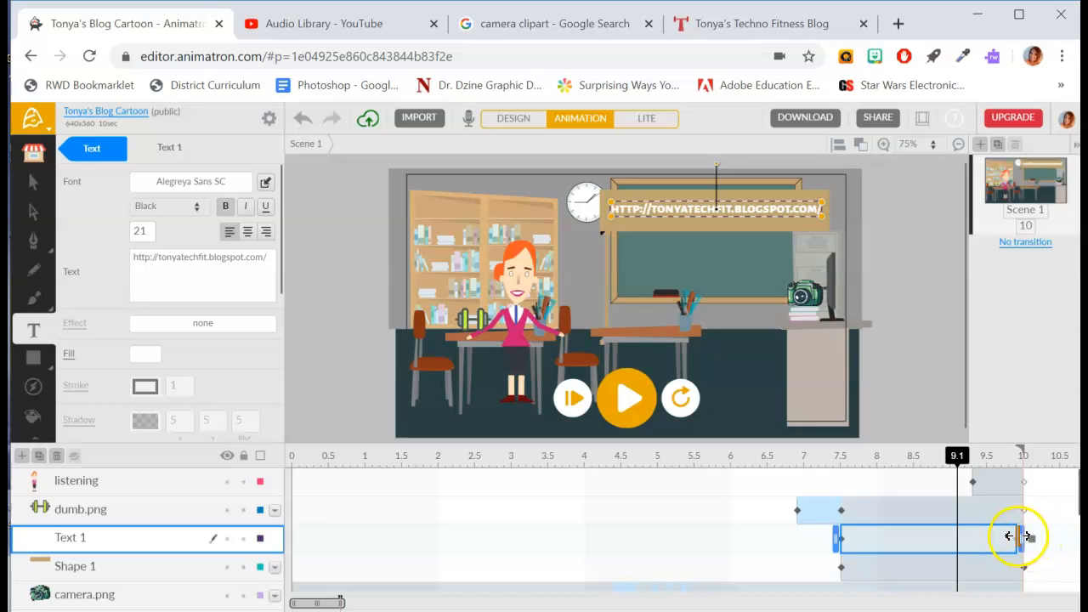
click(1024, 539)
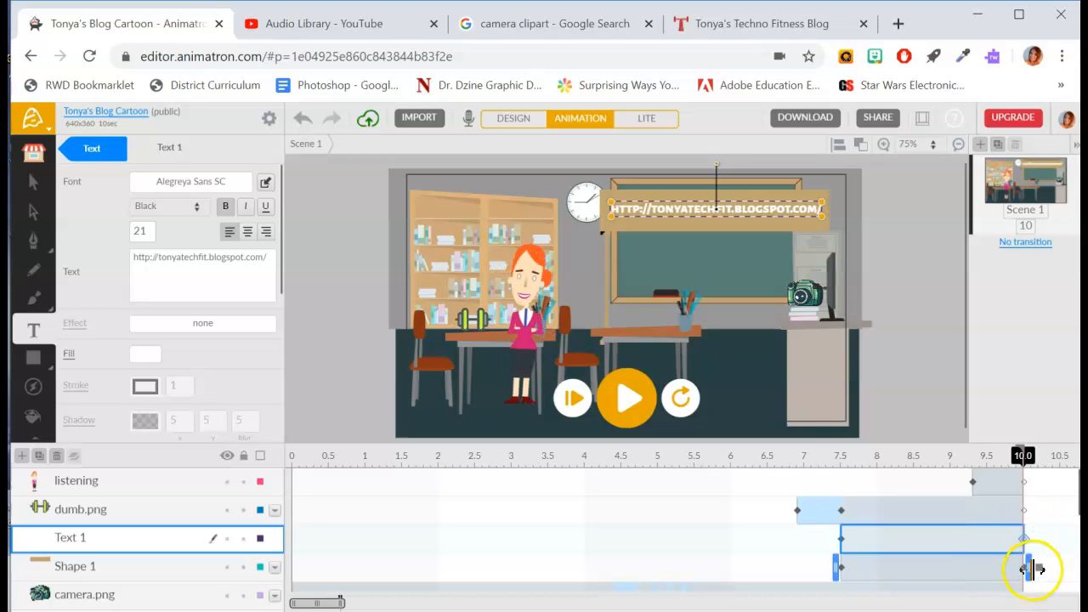
Set the end action of the tan rectangle's layer to End
click(1024, 565)
right_click(1025, 568)
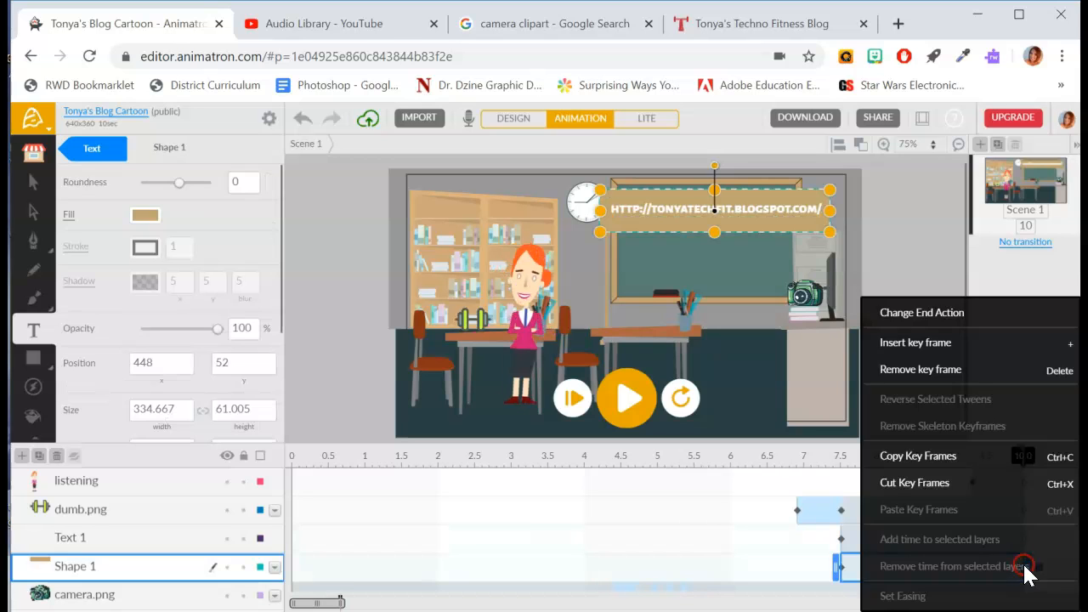
click(911, 316)
click(948, 476)
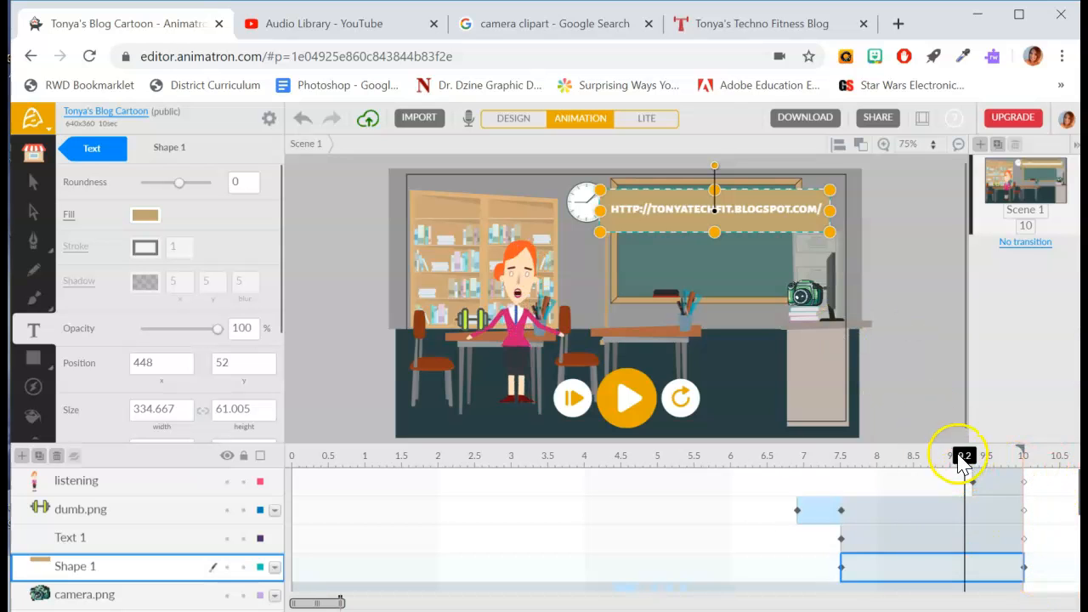
Return the playhead to 0 s and play the animation from the start in the editor
drag(980, 470, 246, 498)
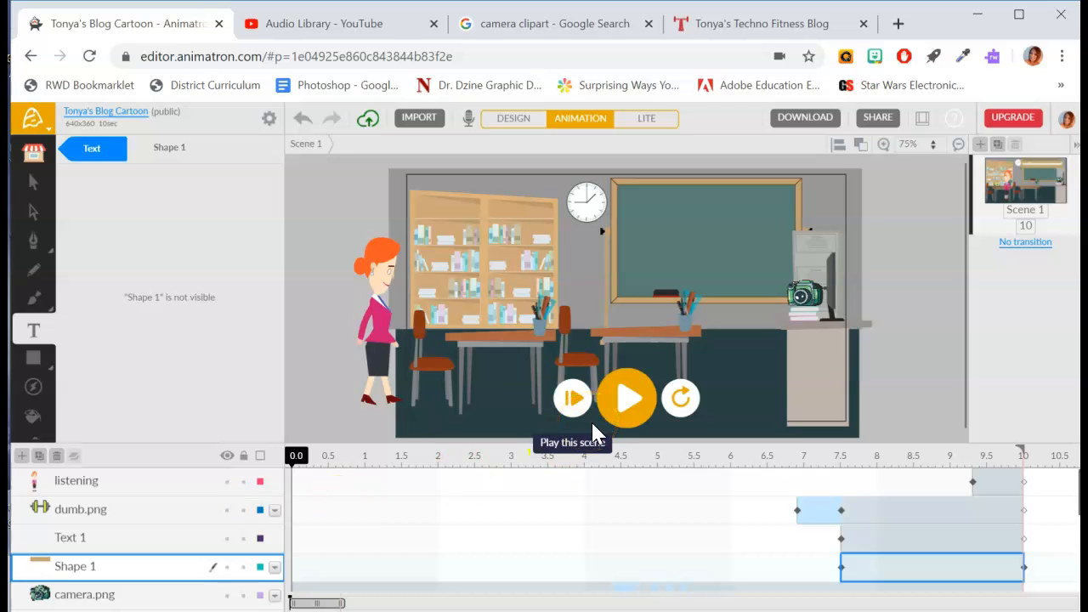
click(633, 414)
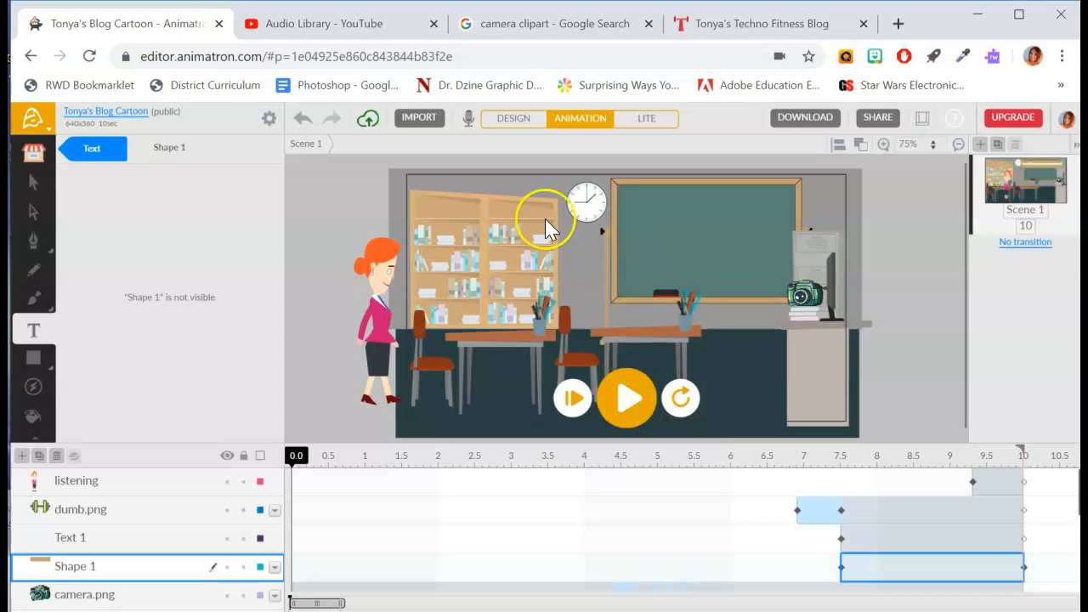
Open the project's public page, select its web address, watch the cartoon there, and return to the editor
click(93, 119)
click(456, 51)
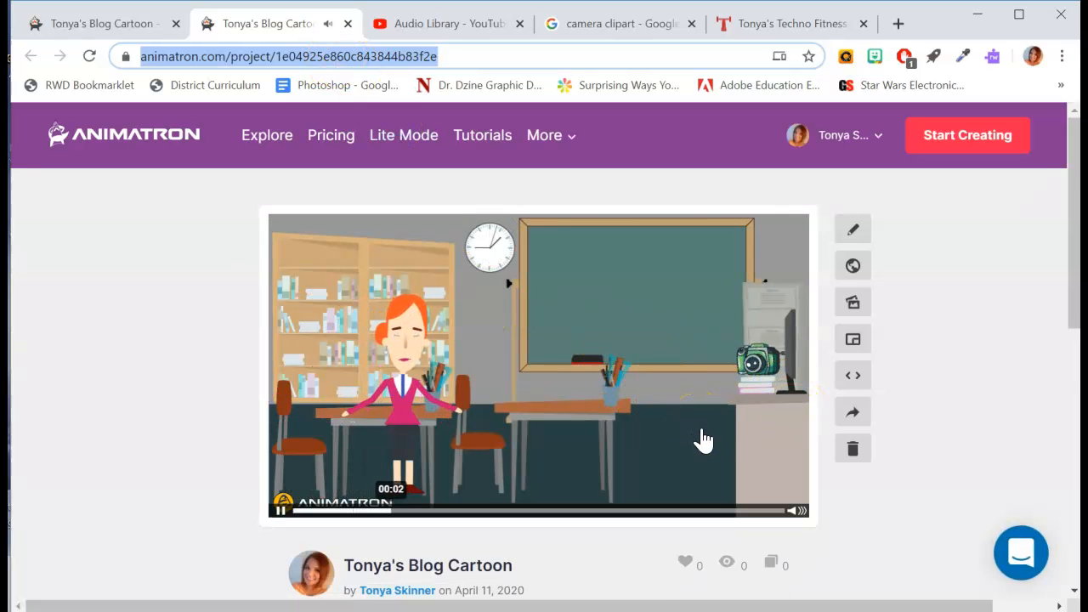
click(676, 461)
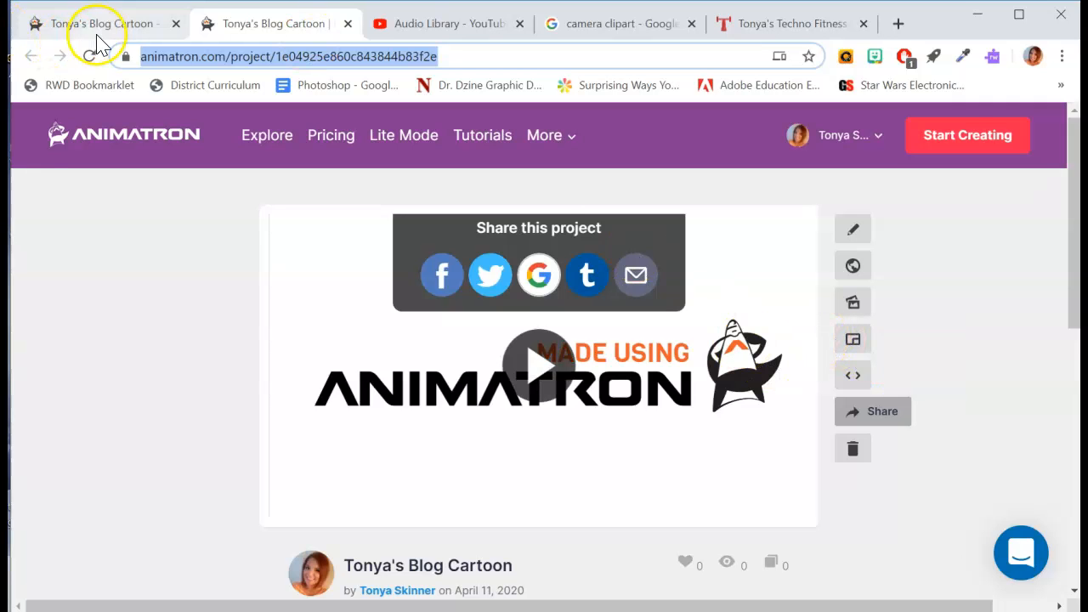
click(92, 27)
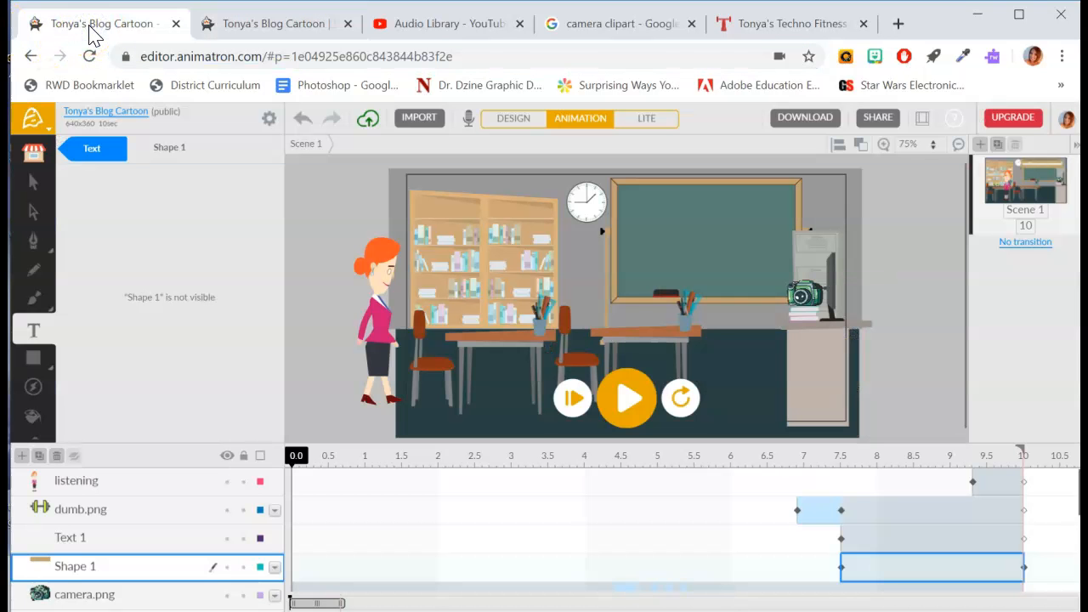